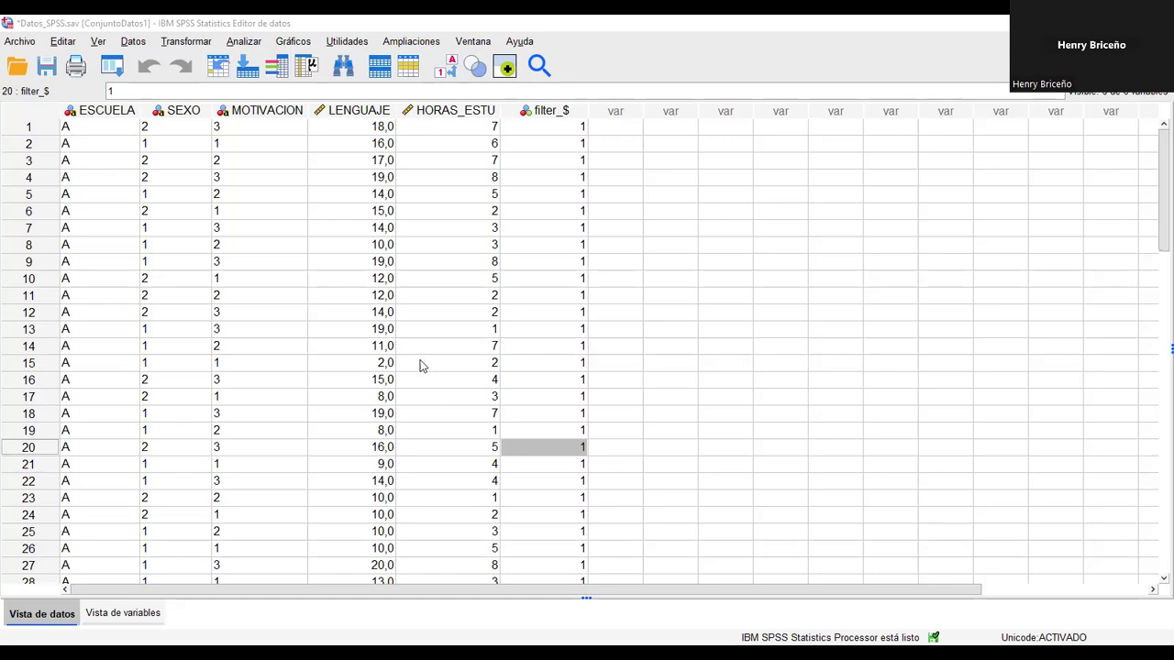
Filter the dataset's cases with the existing ESCUELA = "A" filter variable, discarding the unselected cases
scroll(422, 366, down, 1)
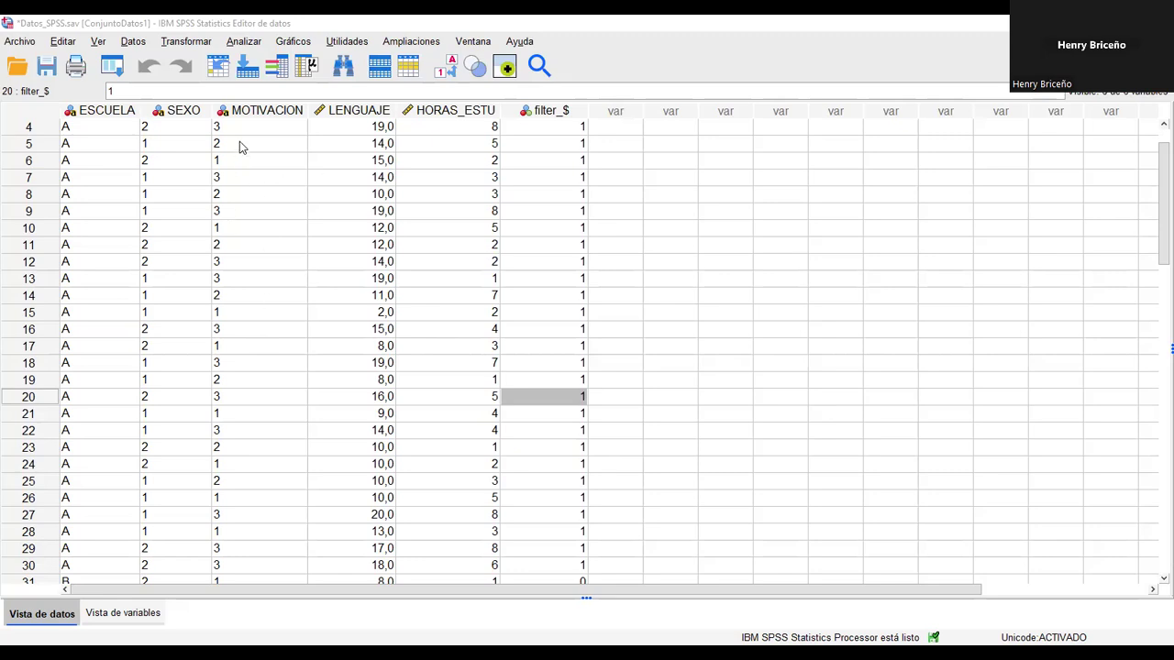
scroll(289, 318, down, 2)
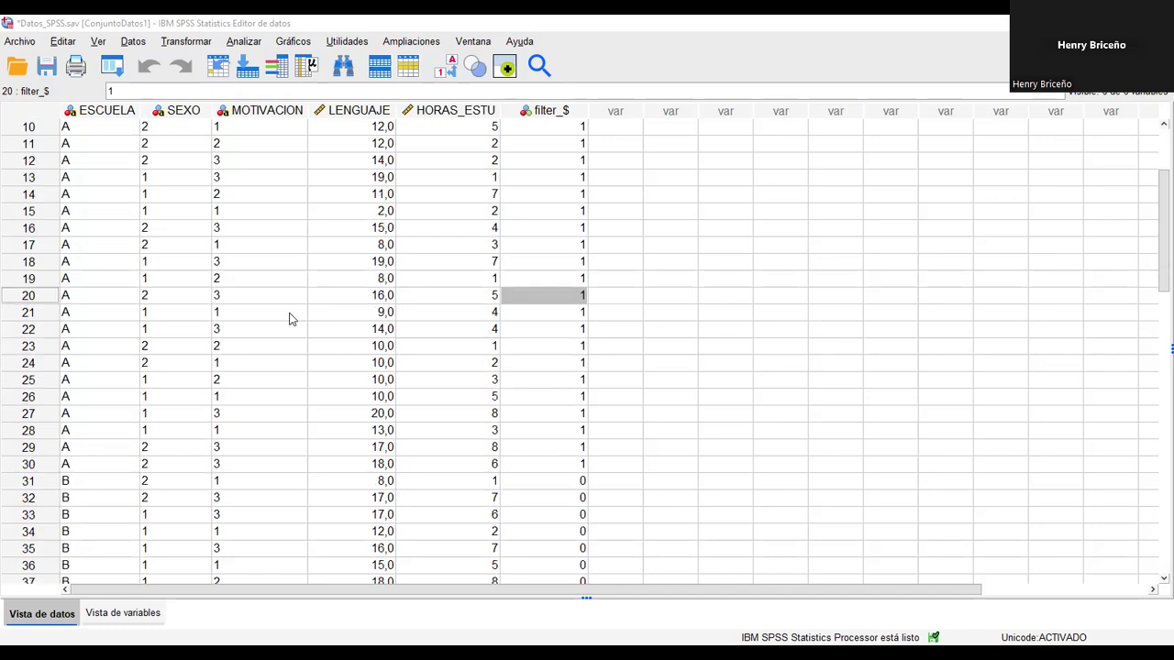
scroll(289, 318, up, 2)
scroll(289, 319, up, 1)
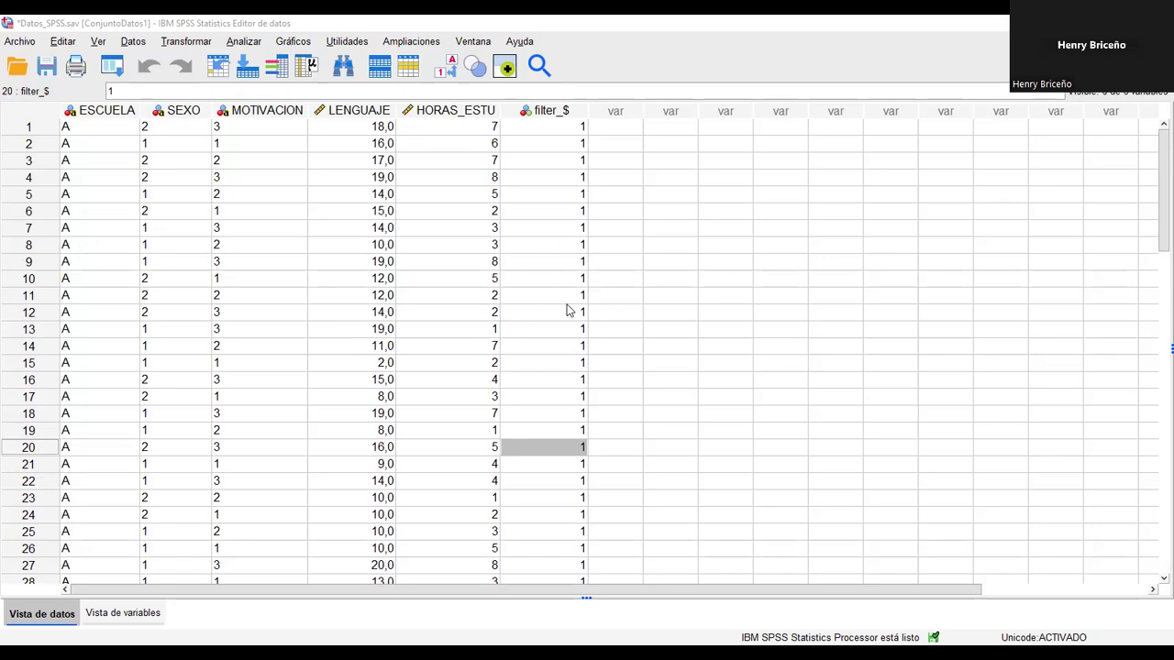
click(133, 42)
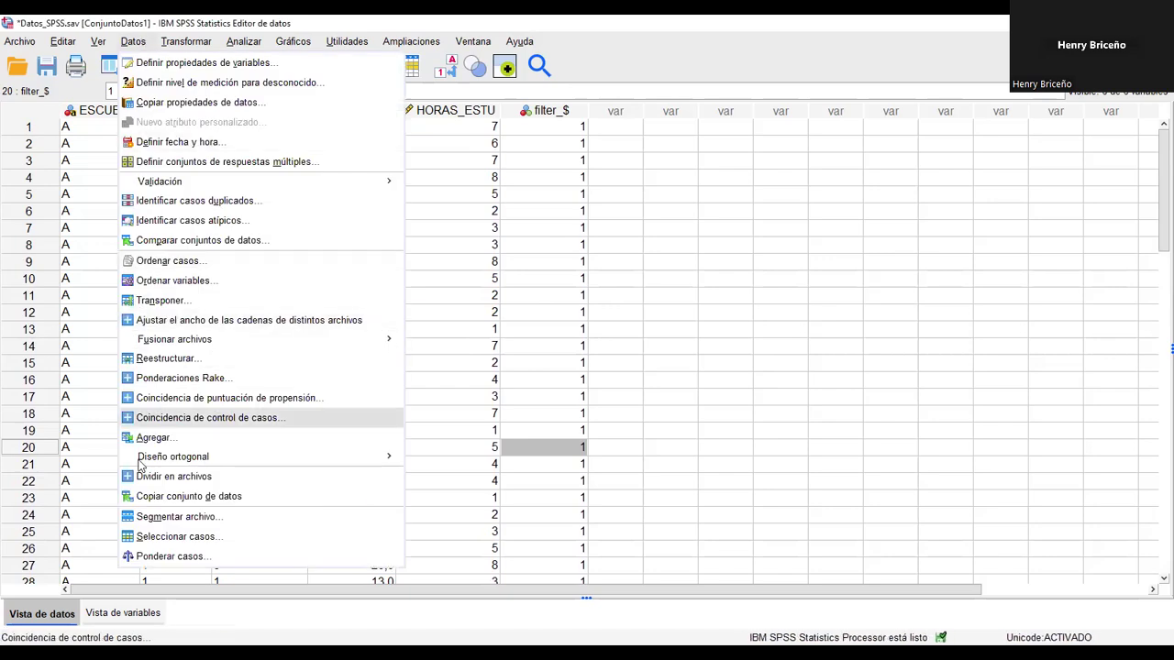
click(161, 535)
click(158, 530)
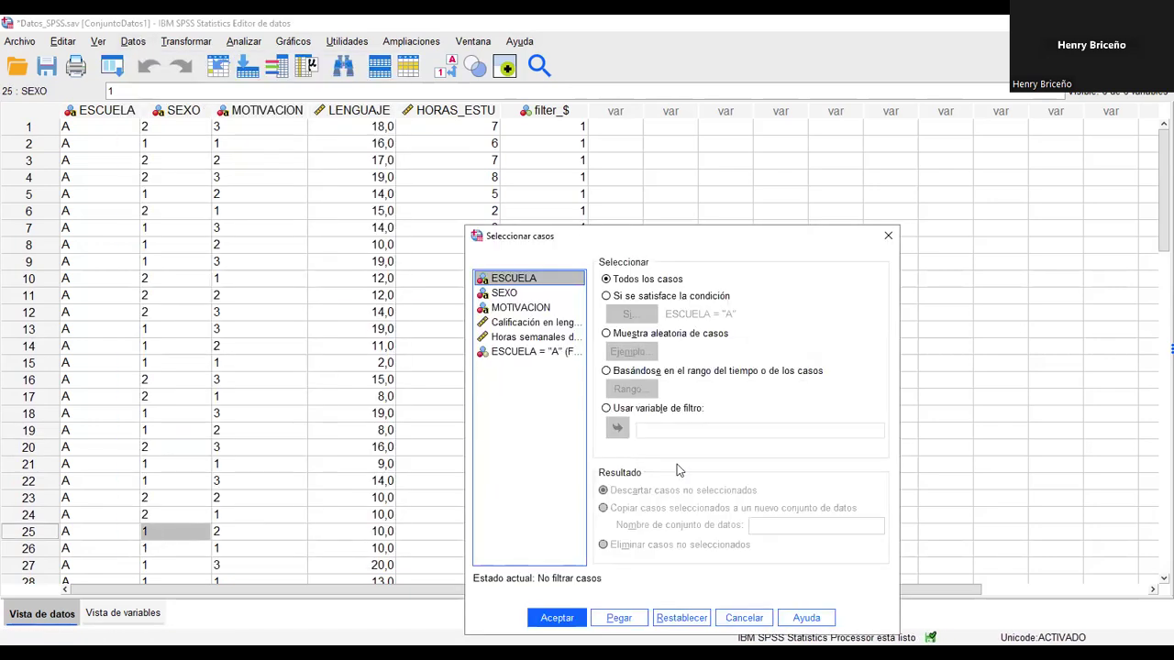
click(606, 409)
click(502, 355)
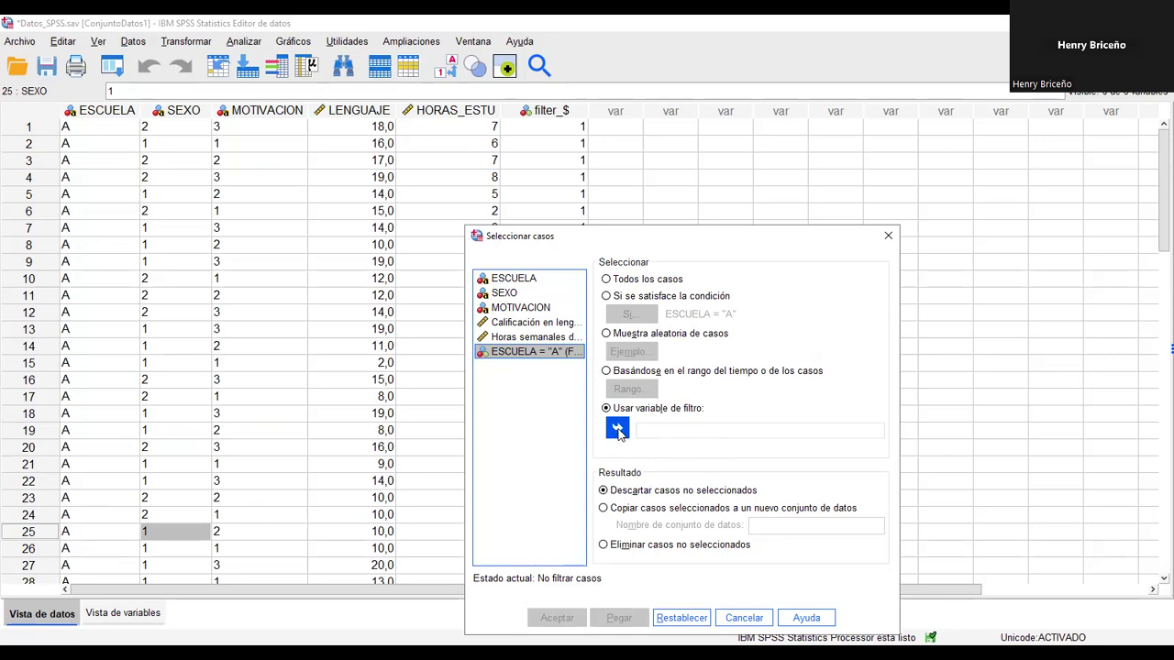
click(617, 431)
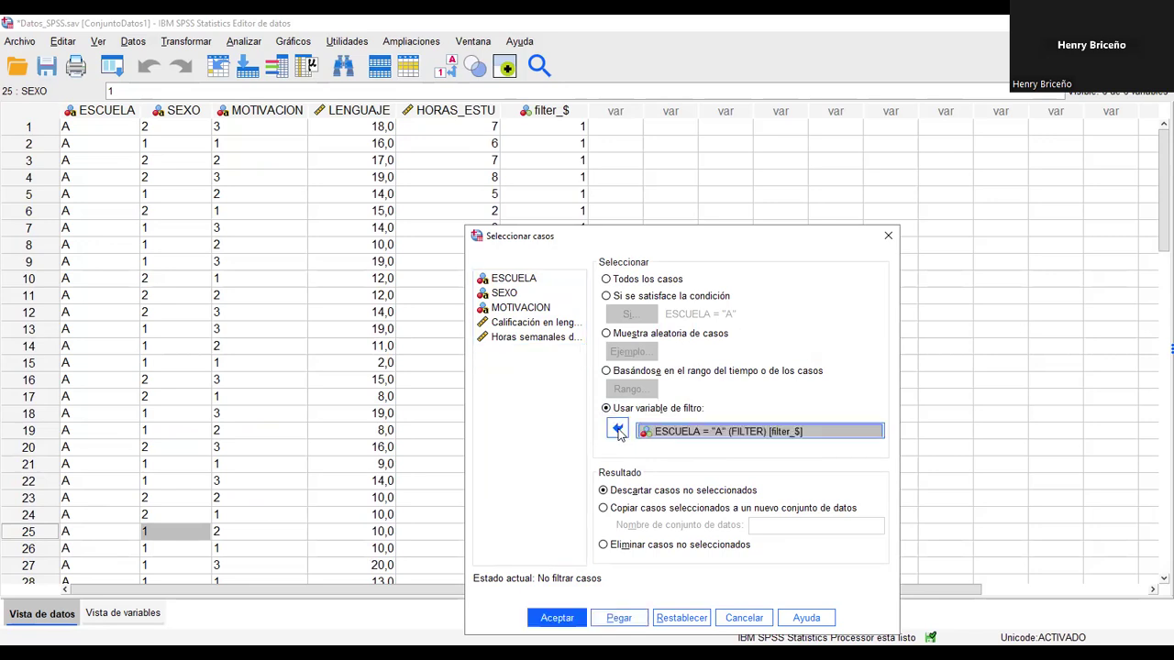
click(575, 621)
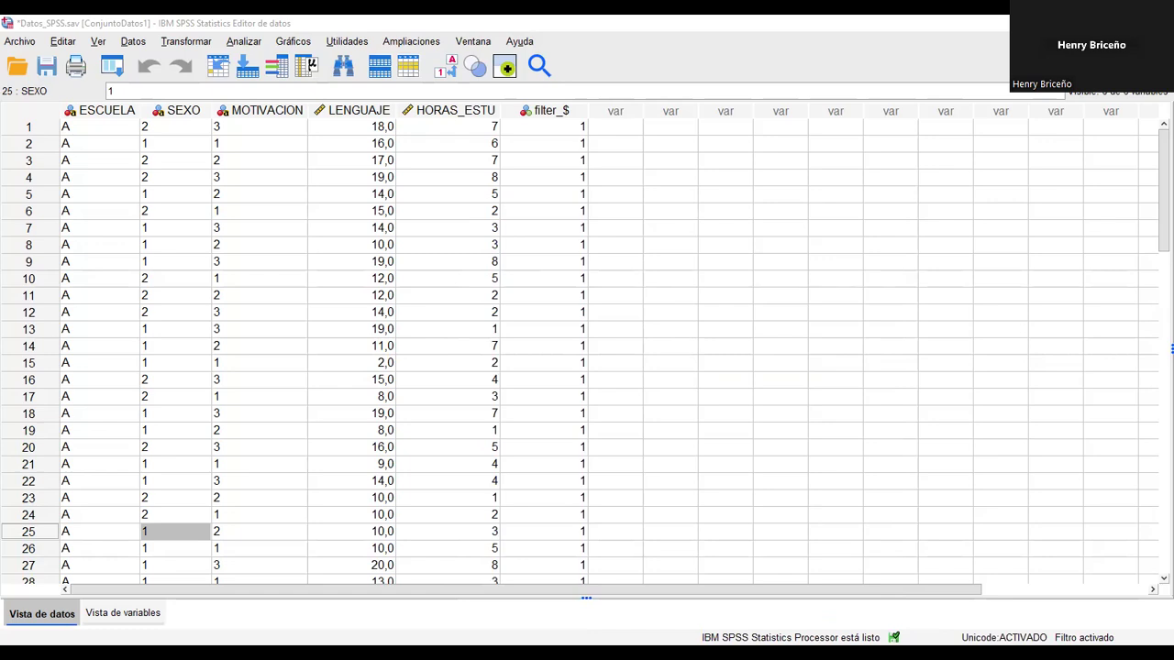
Set up a one-sample proportions analysis with MOTIVACION as the test variable
scroll(205, 374, down, 6)
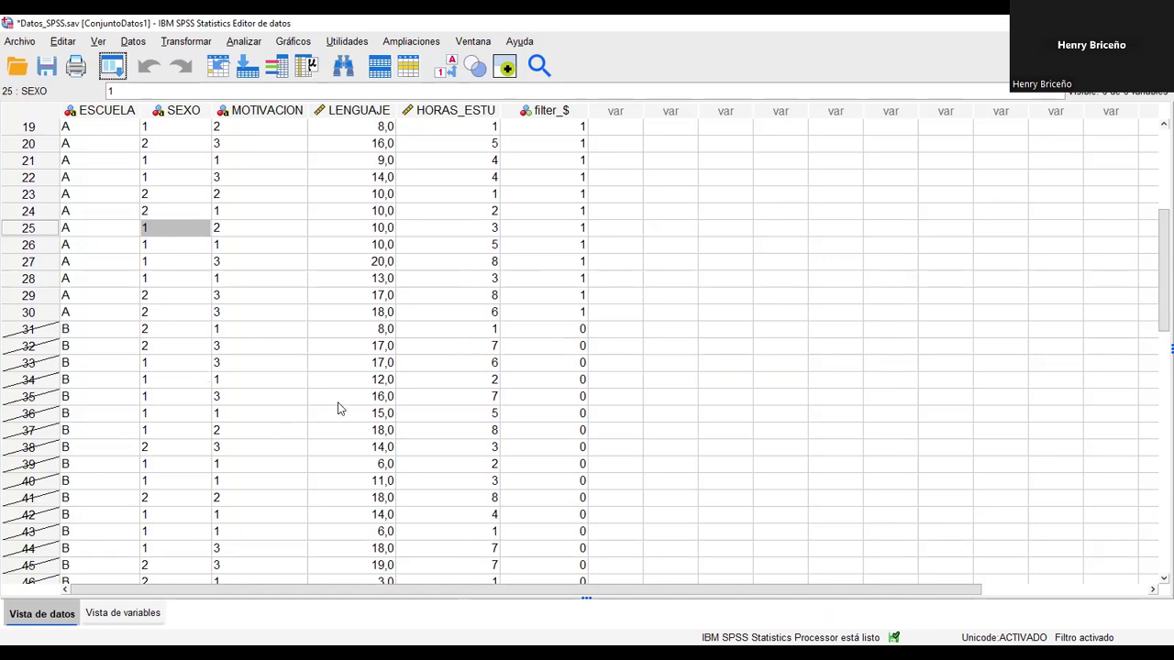
scroll(390, 415, up, 6)
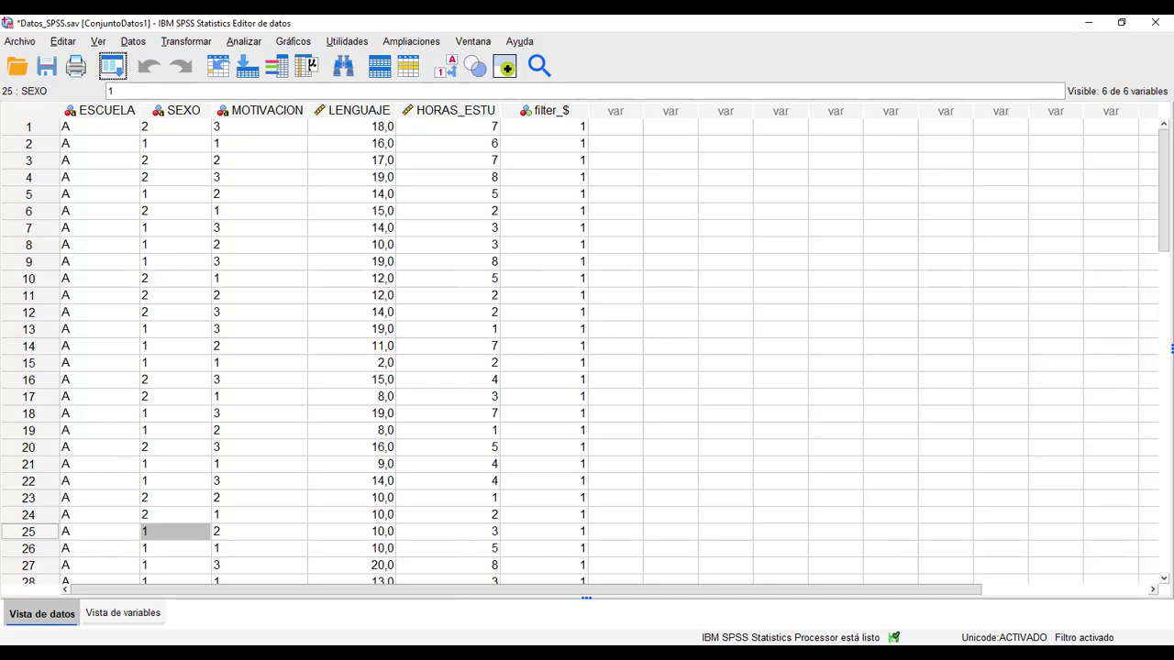
click(245, 43)
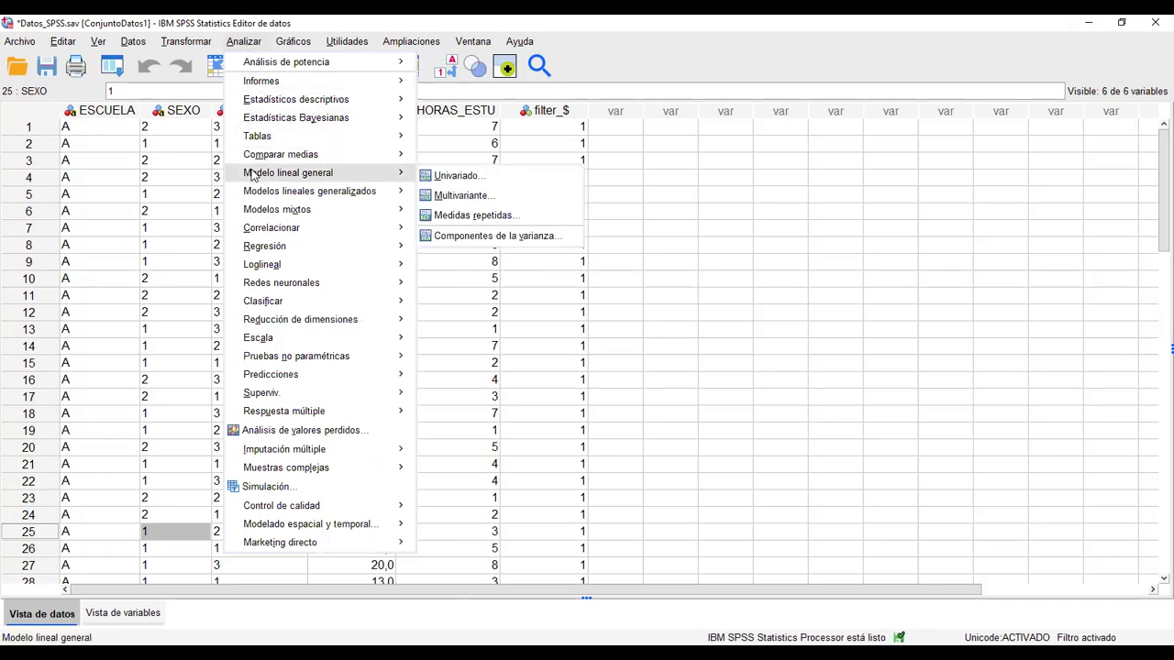
mouse_move(257, 160)
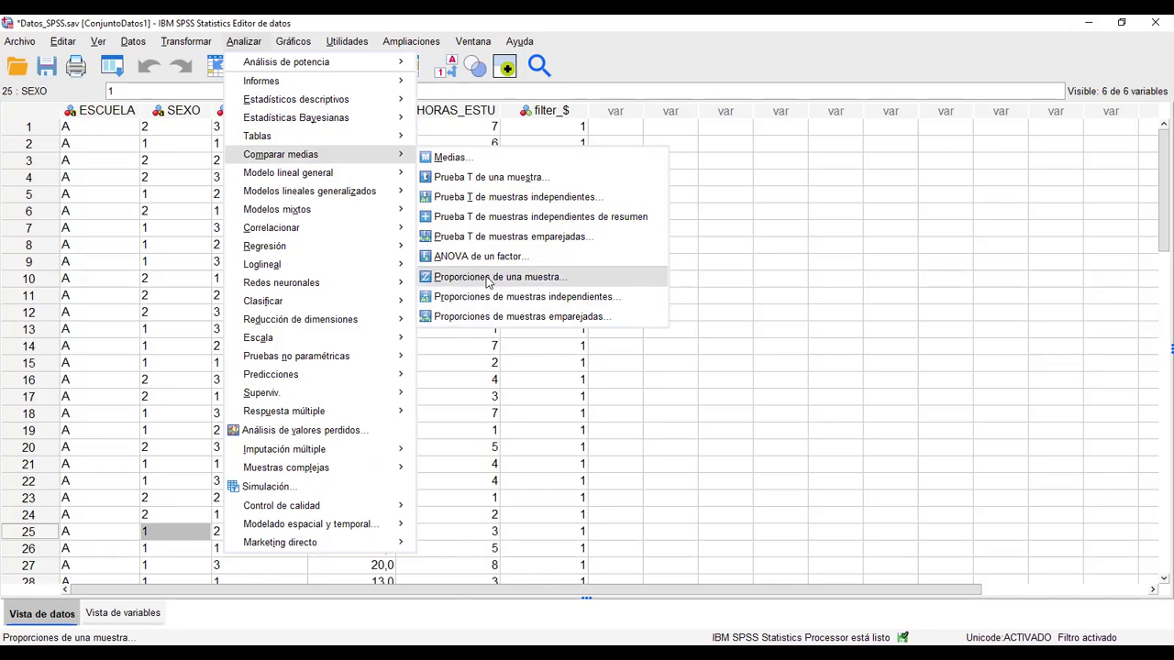
click(488, 278)
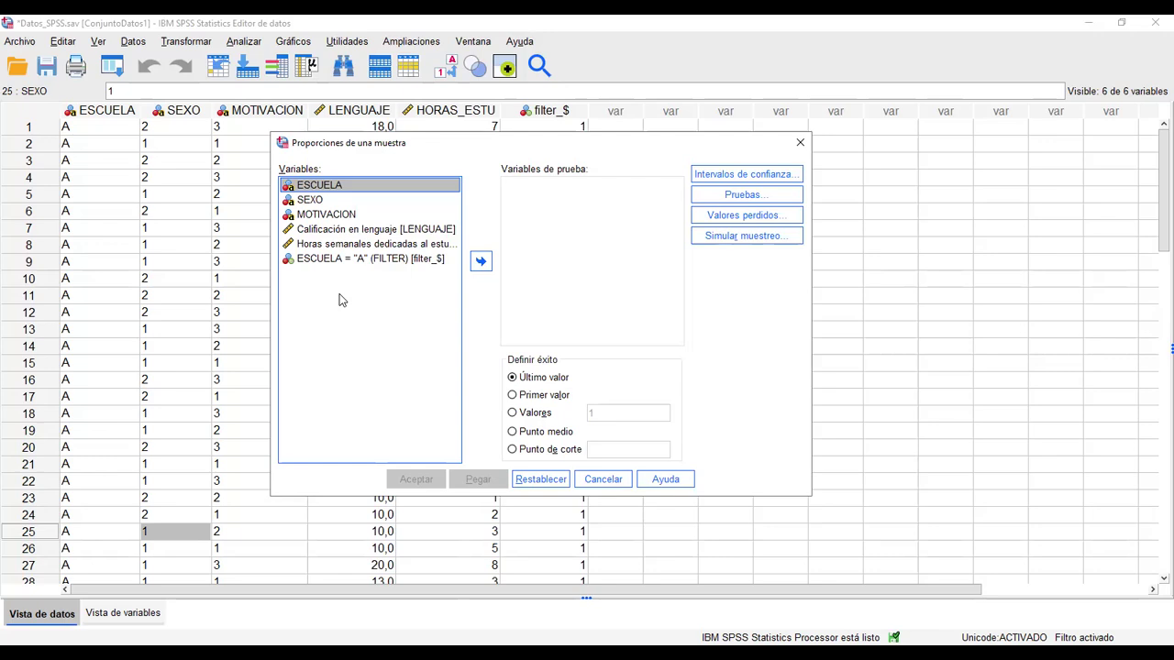
click(317, 216)
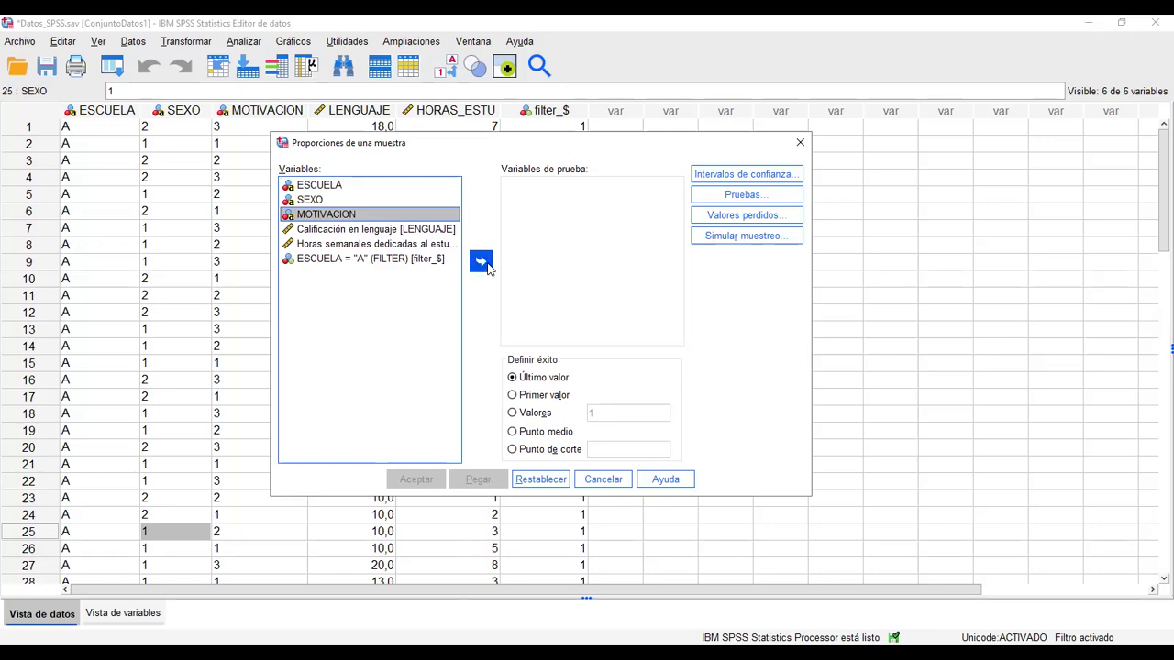
click(481, 262)
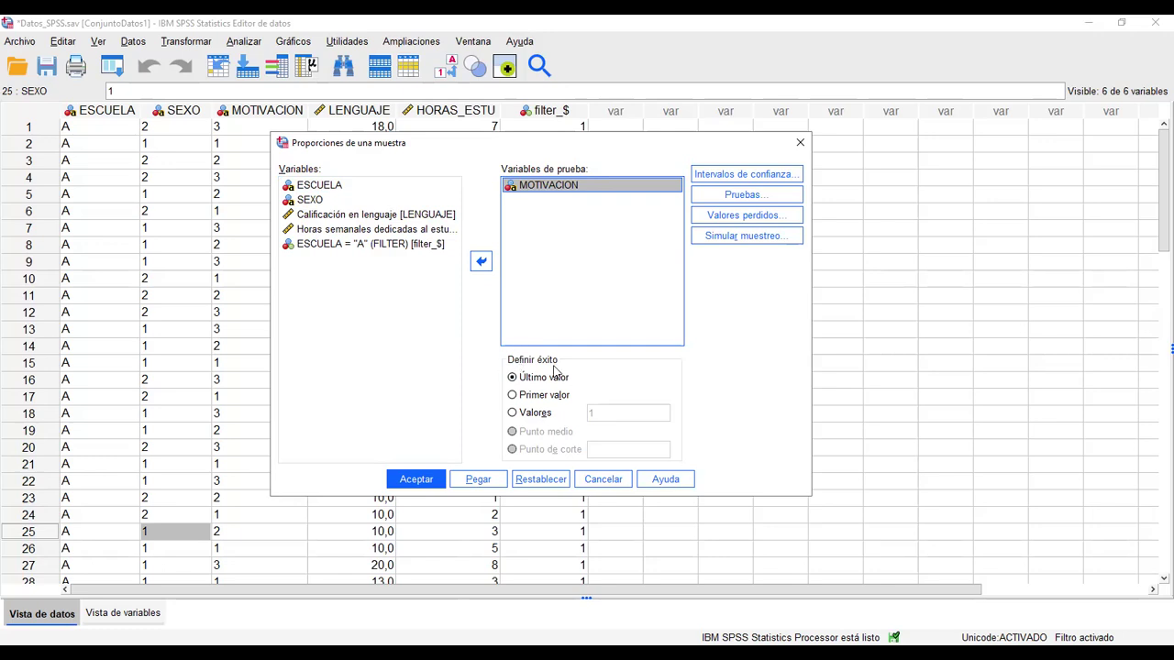
Define success for the proportions analysis by specific values, using the value 3
click(514, 413)
click(594, 414)
text(1)
key(BackSpace)
text(3)
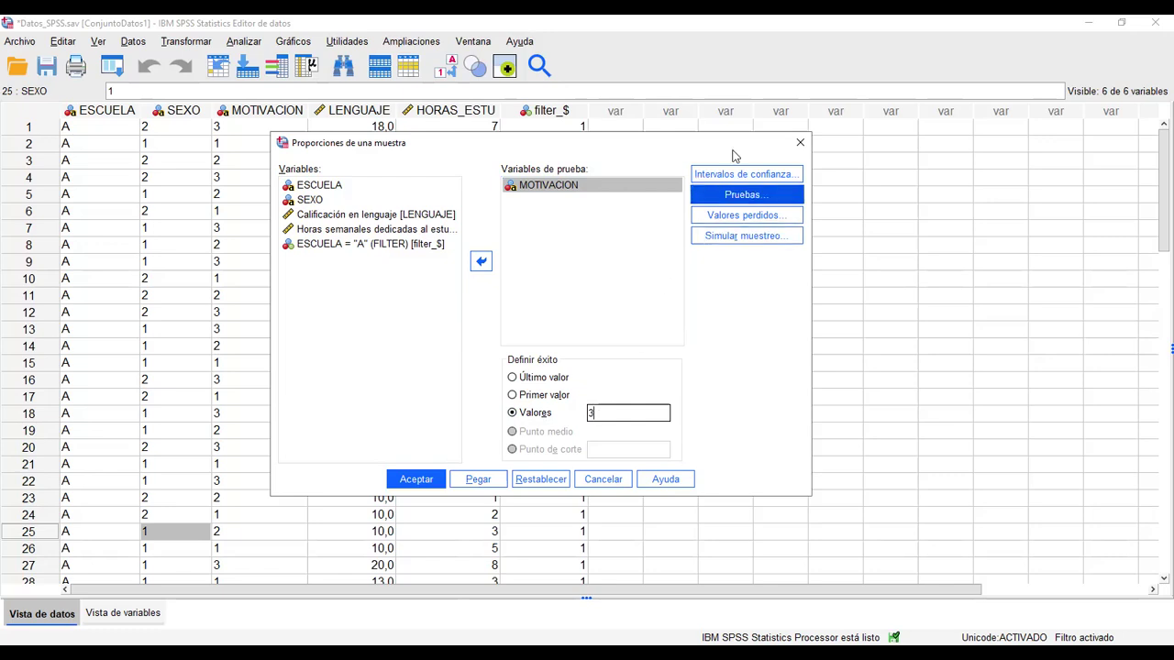
Limit the confidence interval types to Wilson score and continuity-corrected Wilson score, excluding Agresti-Coull and Jeffreys
click(790, 182)
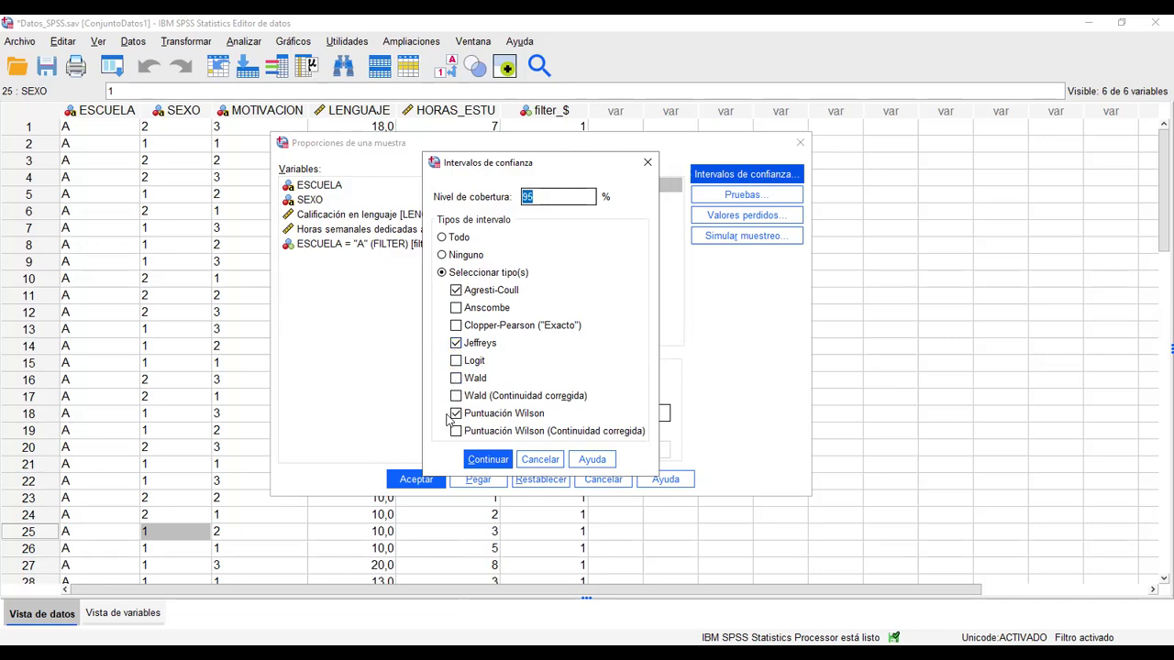
click(456, 343)
click(456, 290)
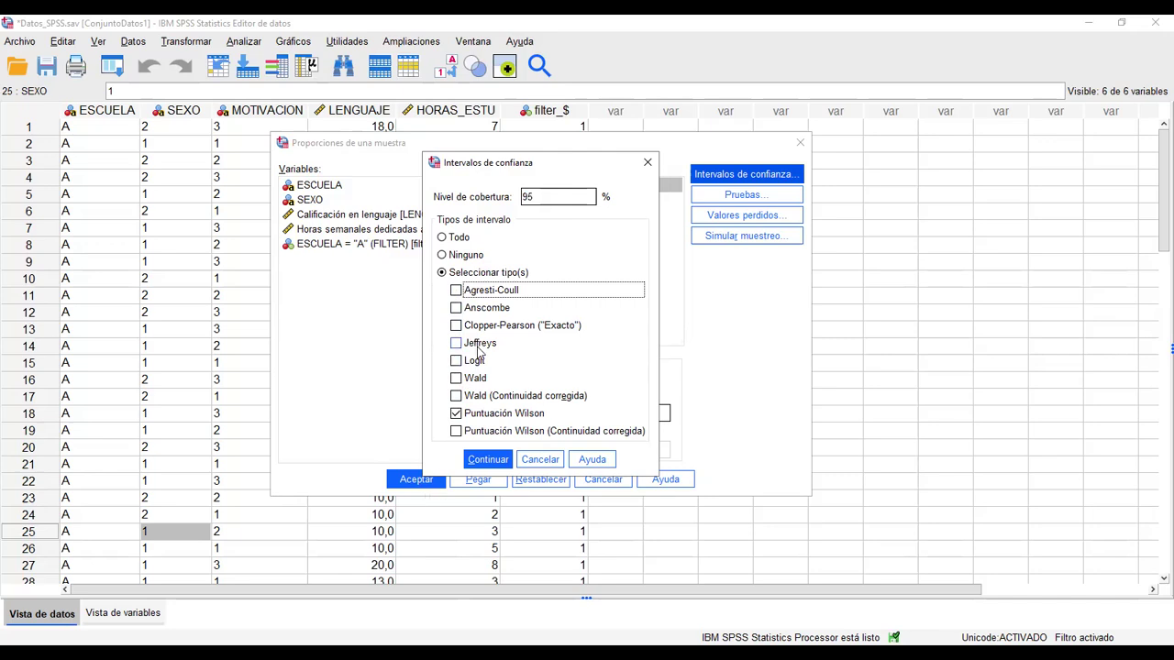
click(456, 433)
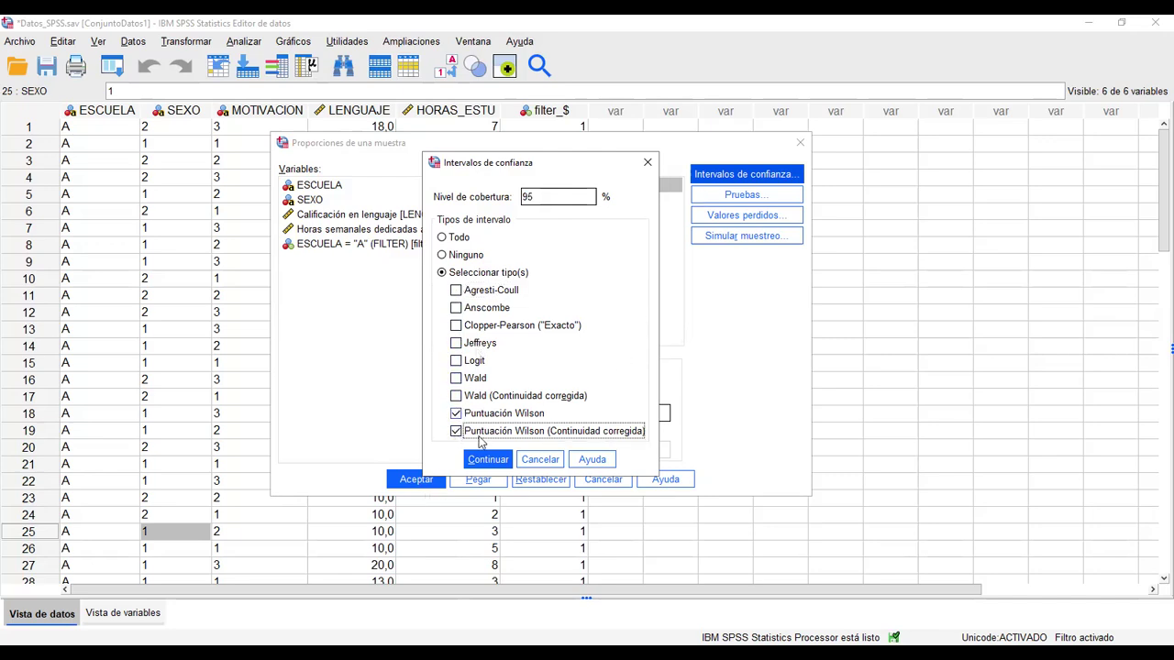
click(482, 461)
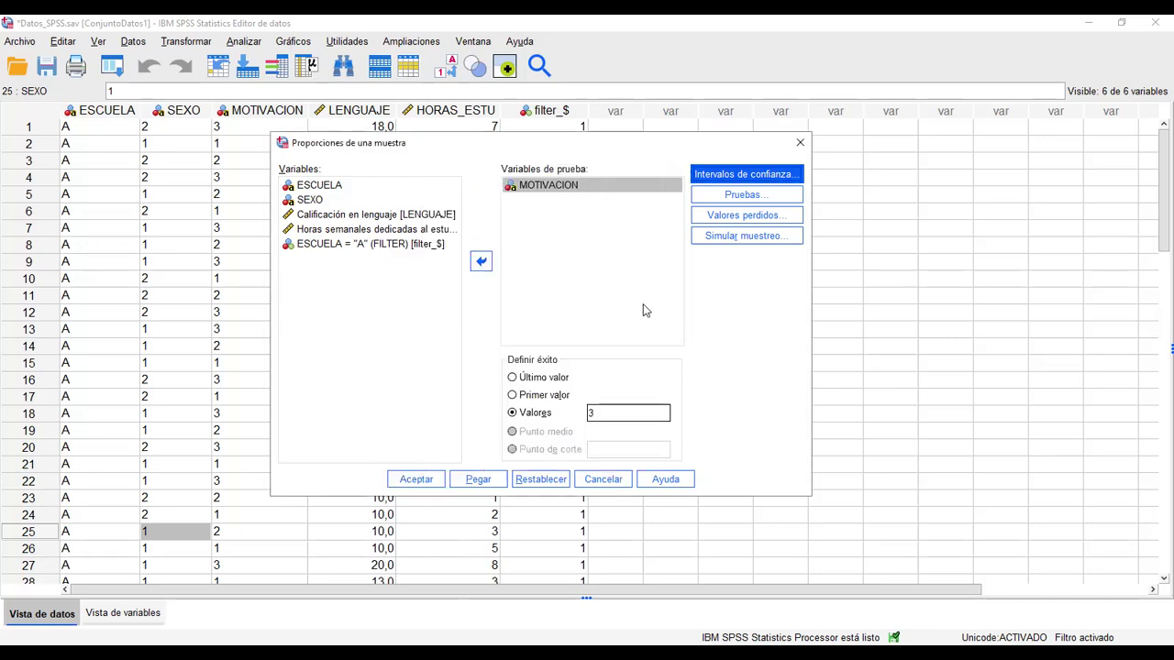
Set the confidence intervals' coverage level to 99 % and run the one-sample proportions analysis
click(731, 176)
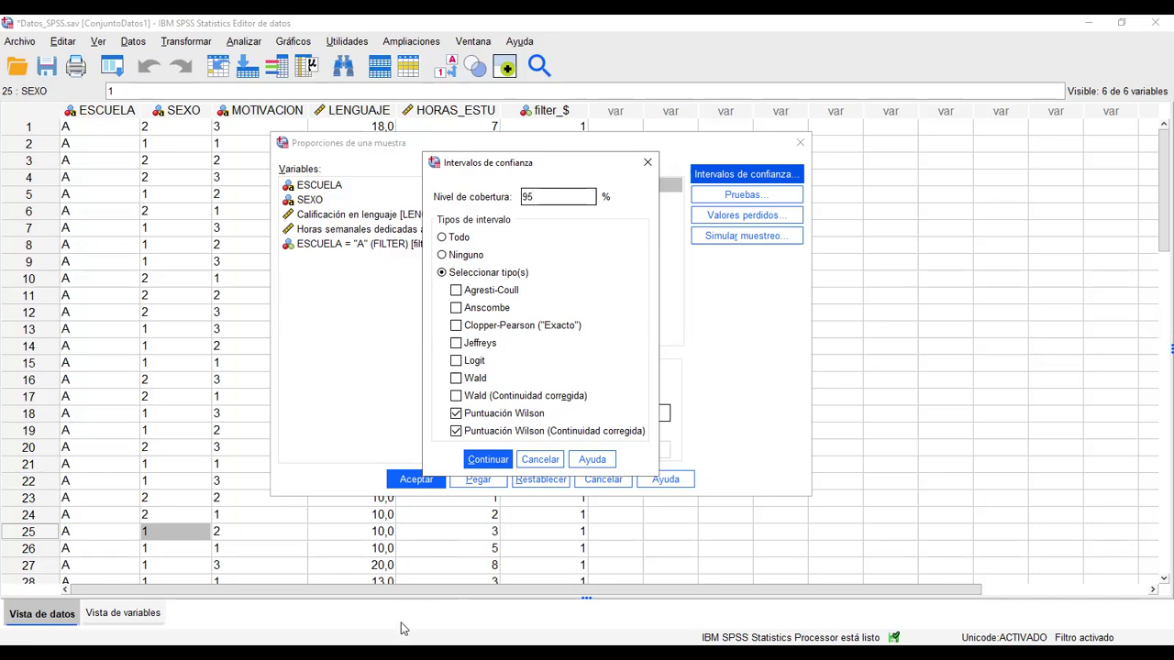
click(498, 463)
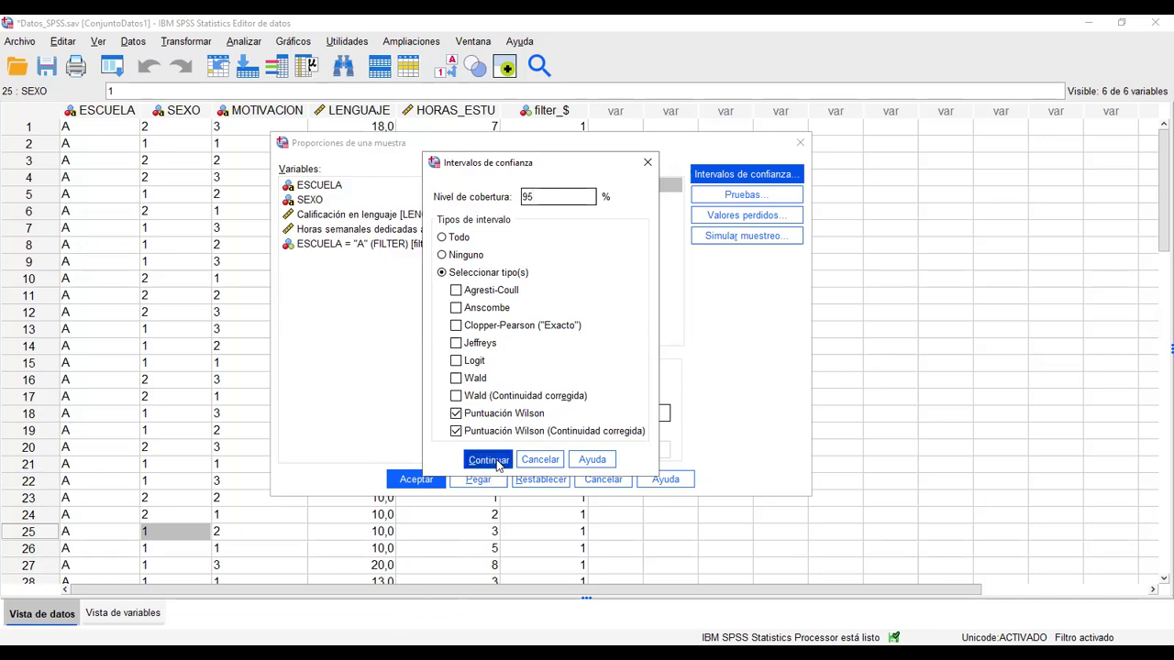
click(726, 178)
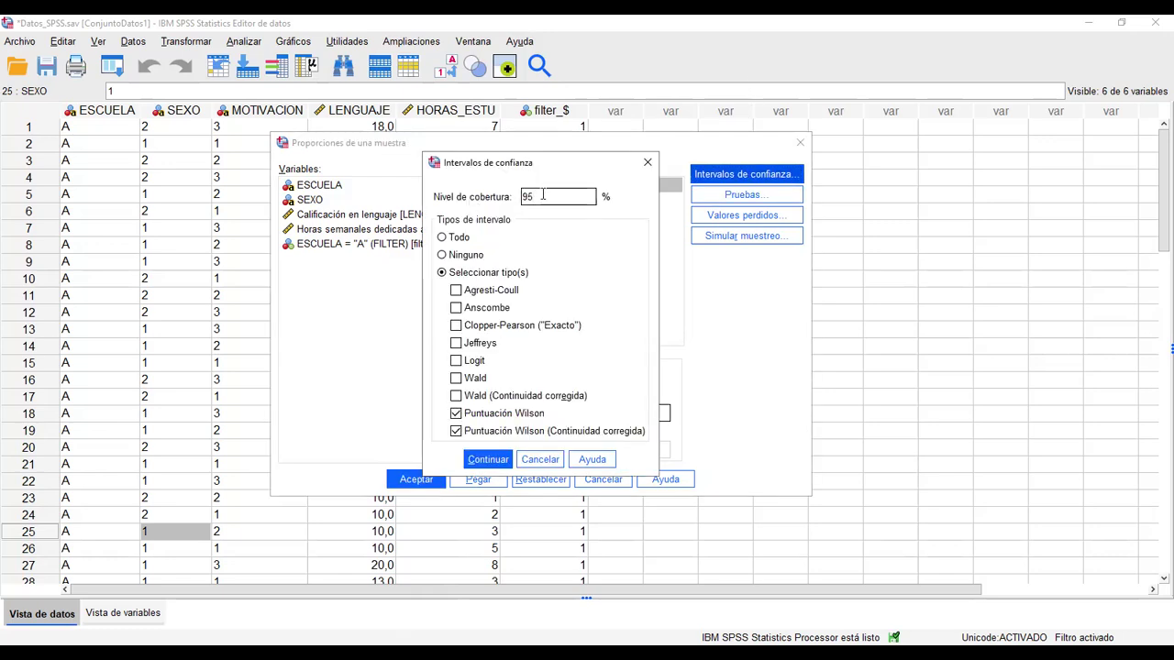
key(BackSpace)
text(9)
click(485, 459)
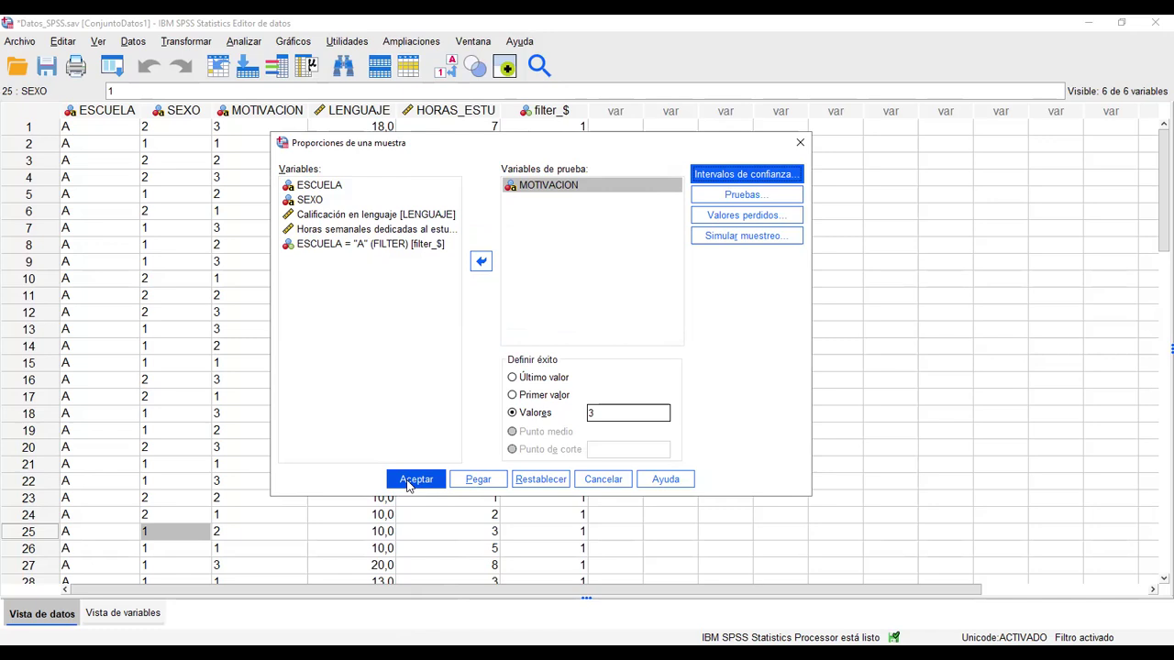
click(410, 483)
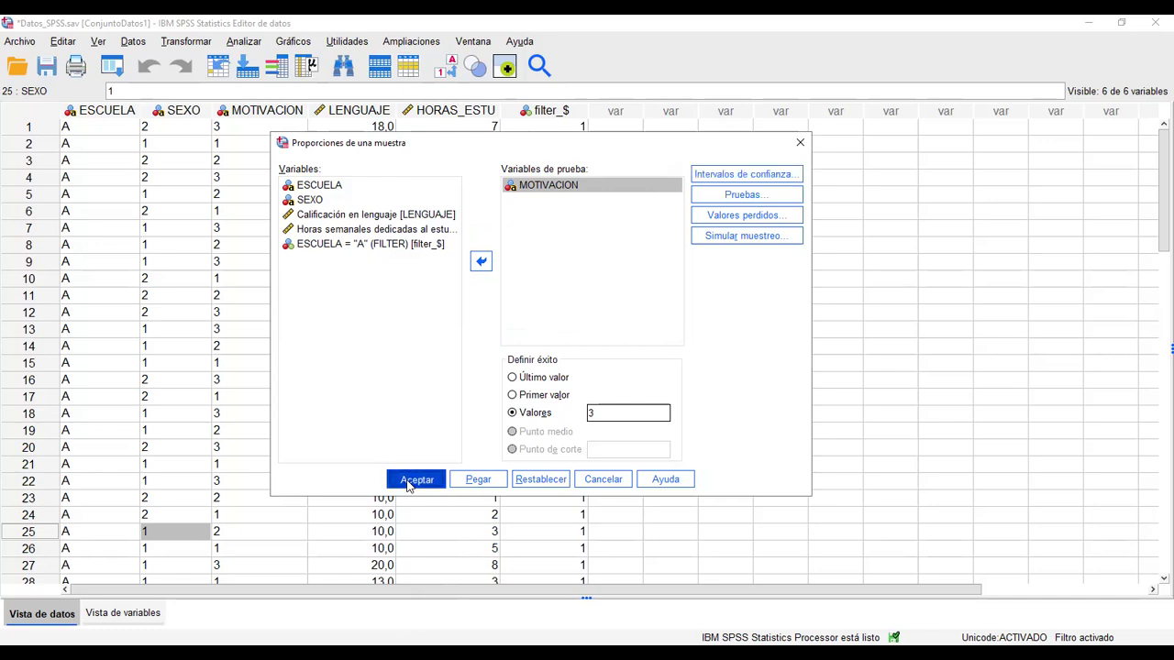
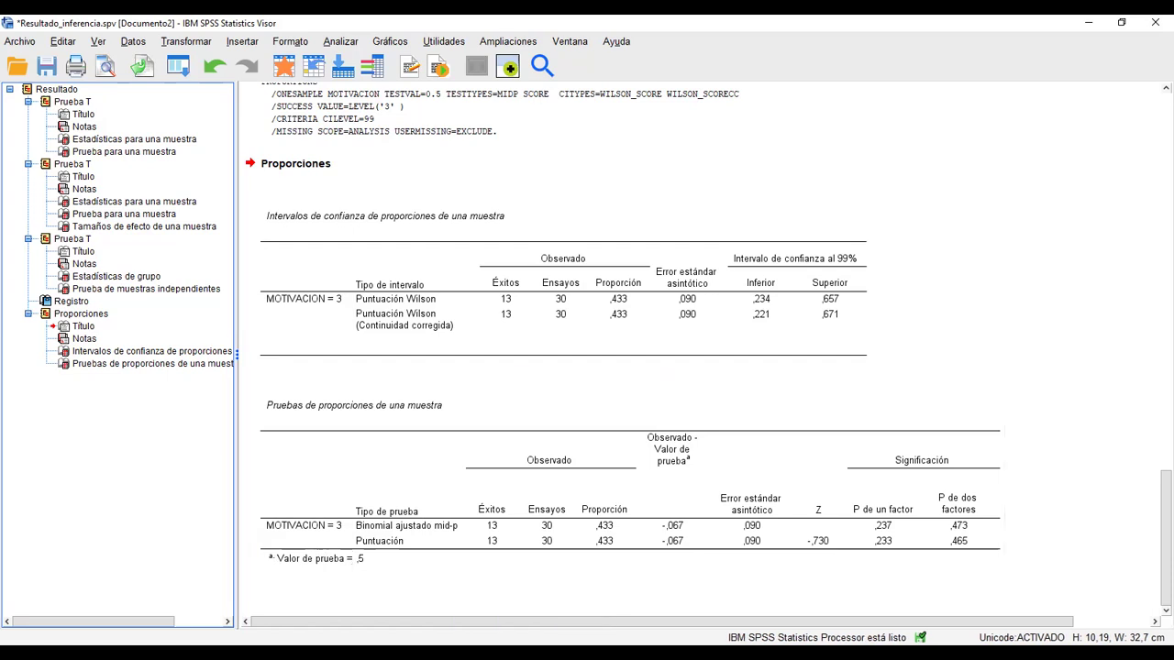
Review the test types and test value in the one-sample proportions settings, and close them without rerunning the analysis
click(177, 66)
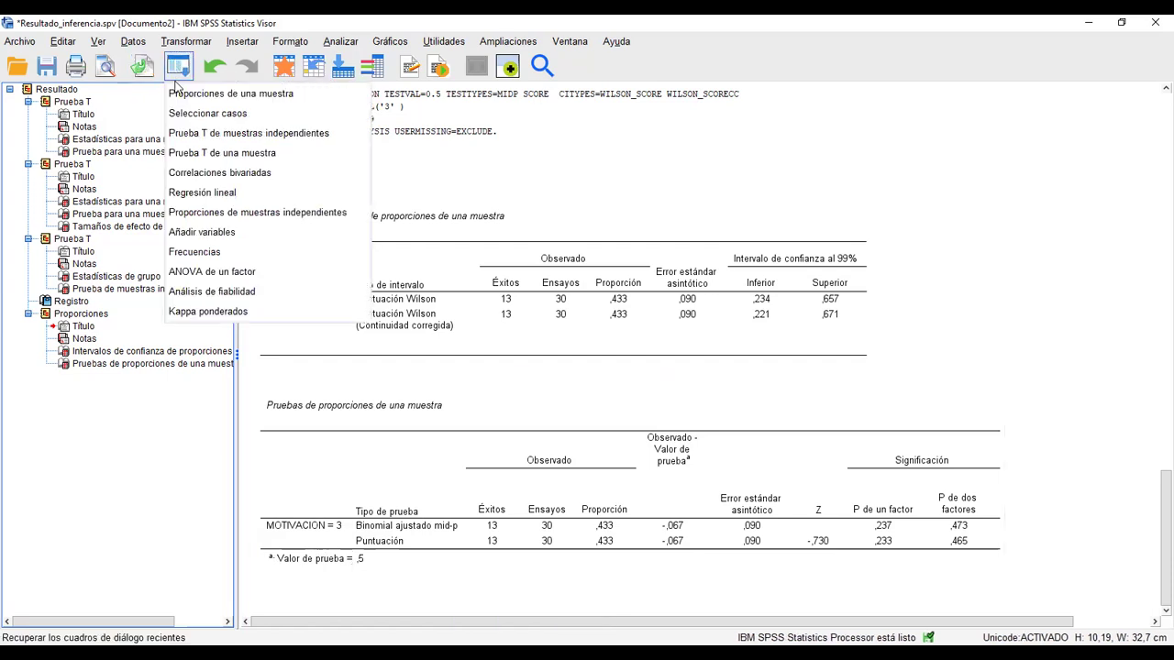
click(183, 97)
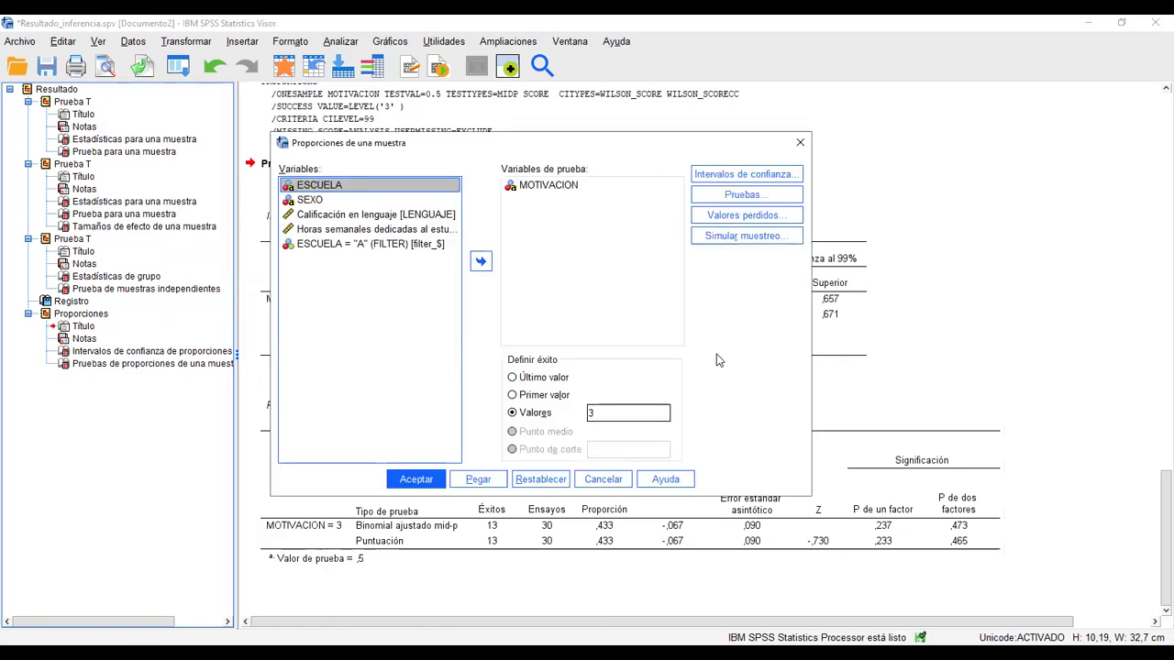
click(782, 204)
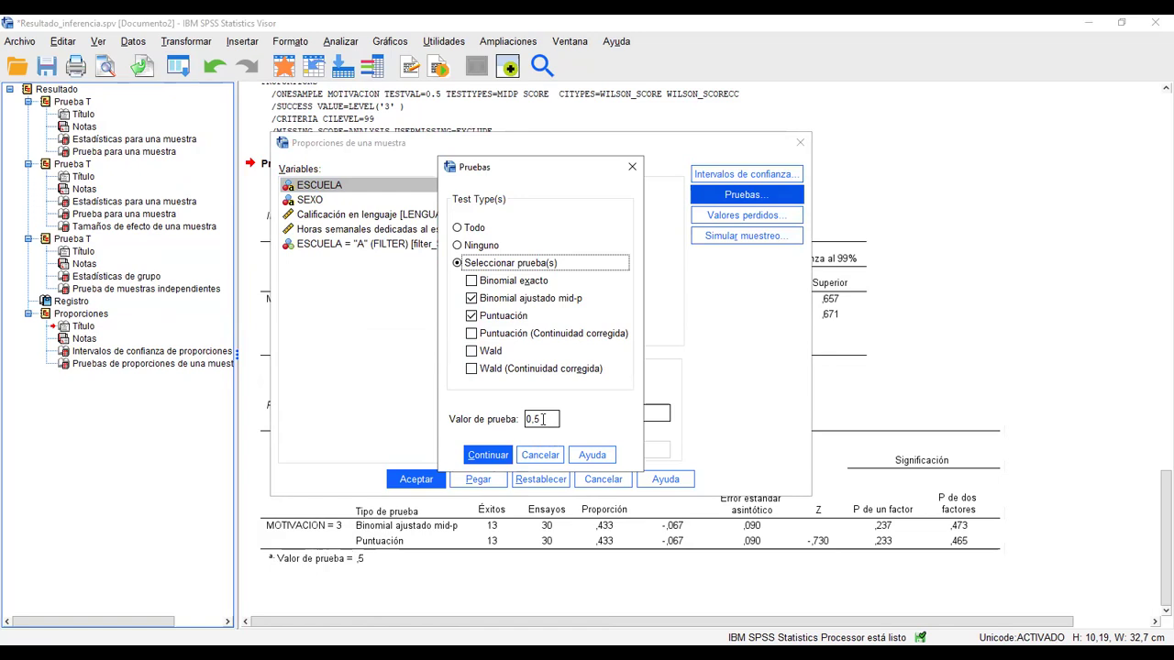
click(543, 419)
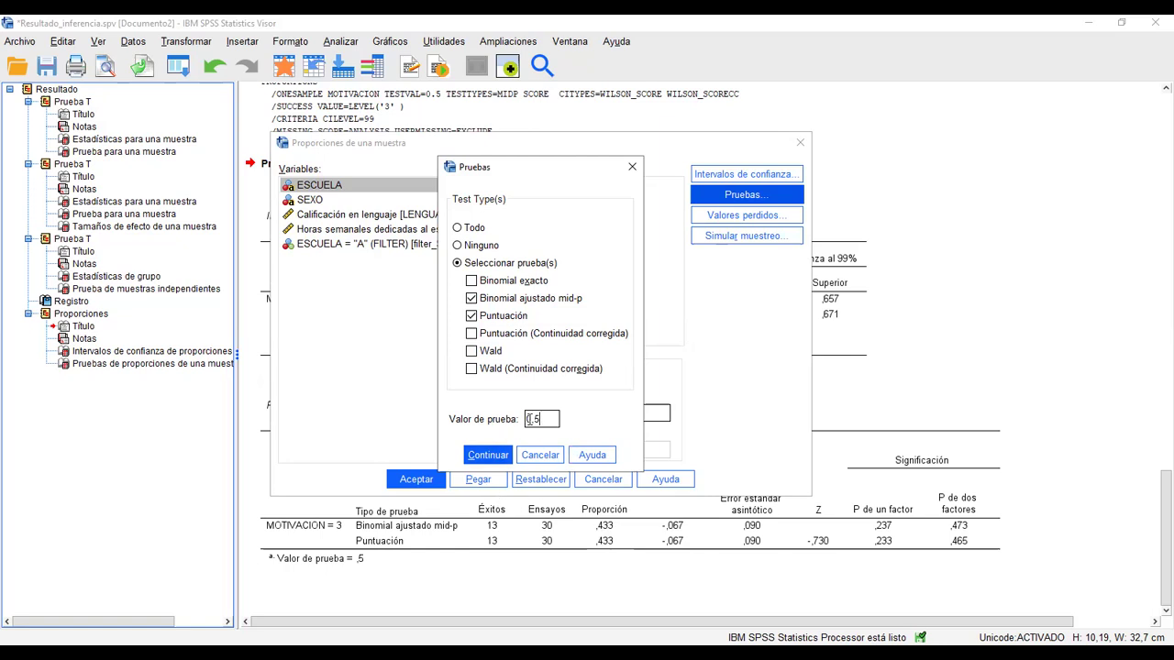
click(489, 458)
click(489, 456)
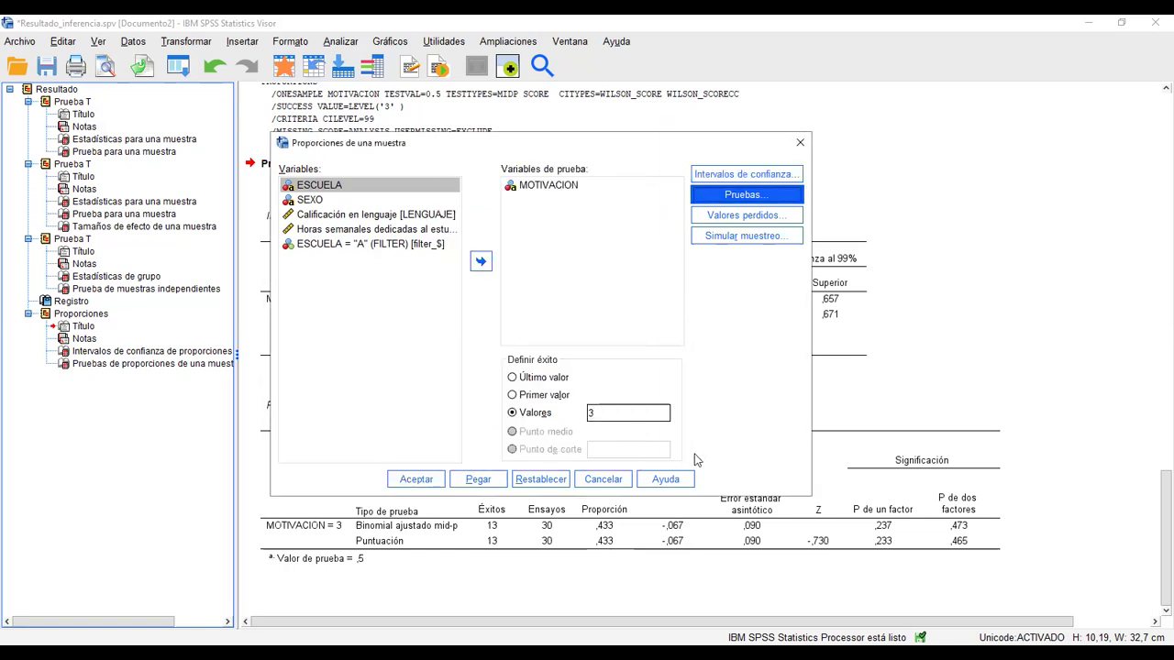
click(606, 482)
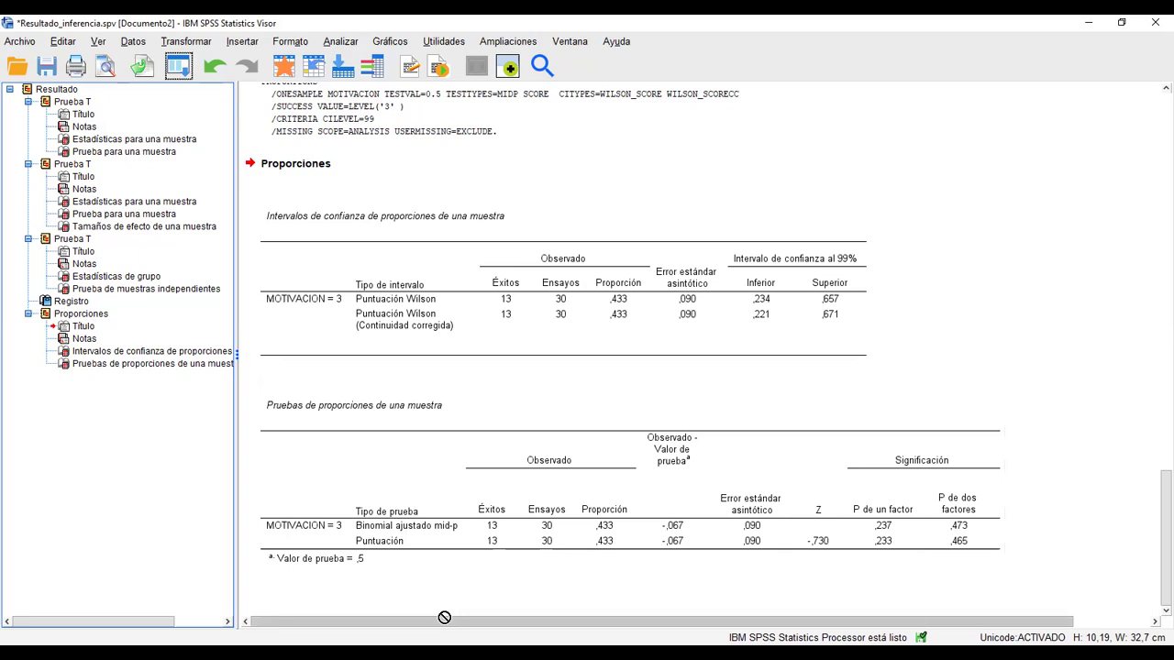
Return to the data editor and select all cases to switch off the ESCUELA = "A" filter
click(581, 620)
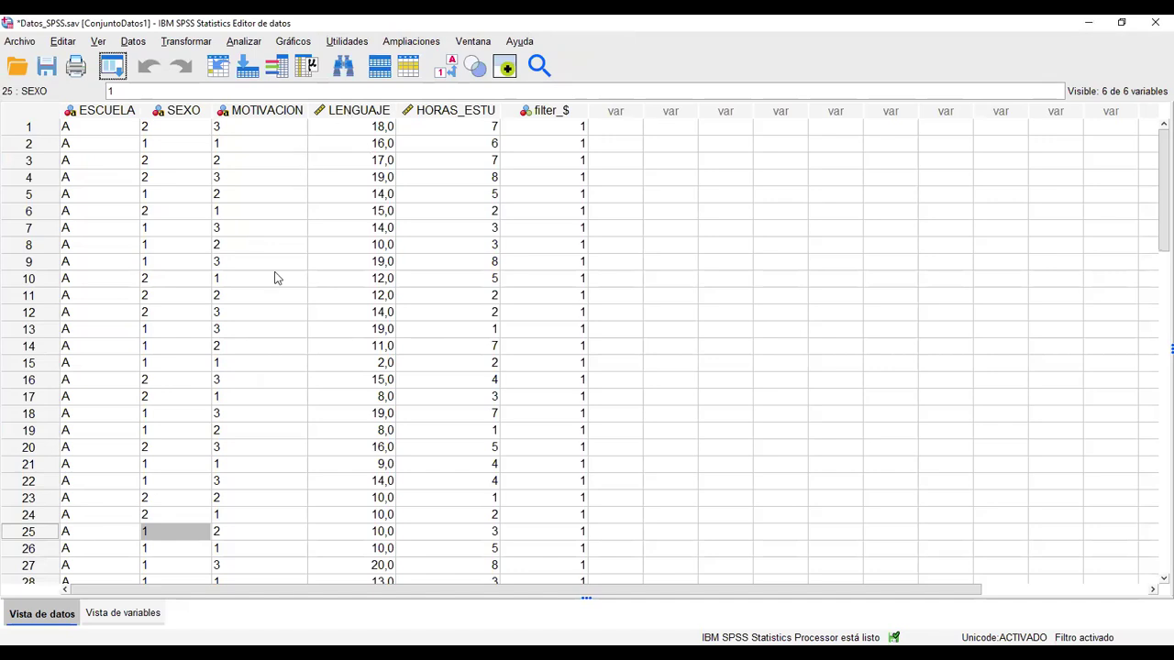
click(136, 42)
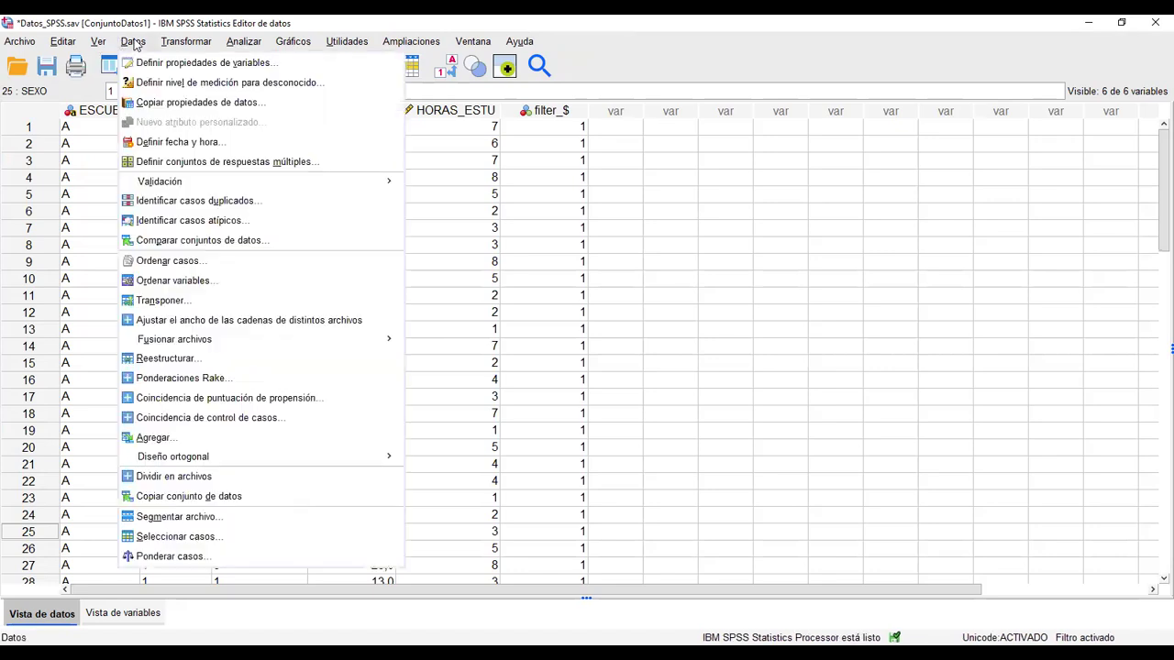
click(158, 537)
click(607, 281)
click(568, 618)
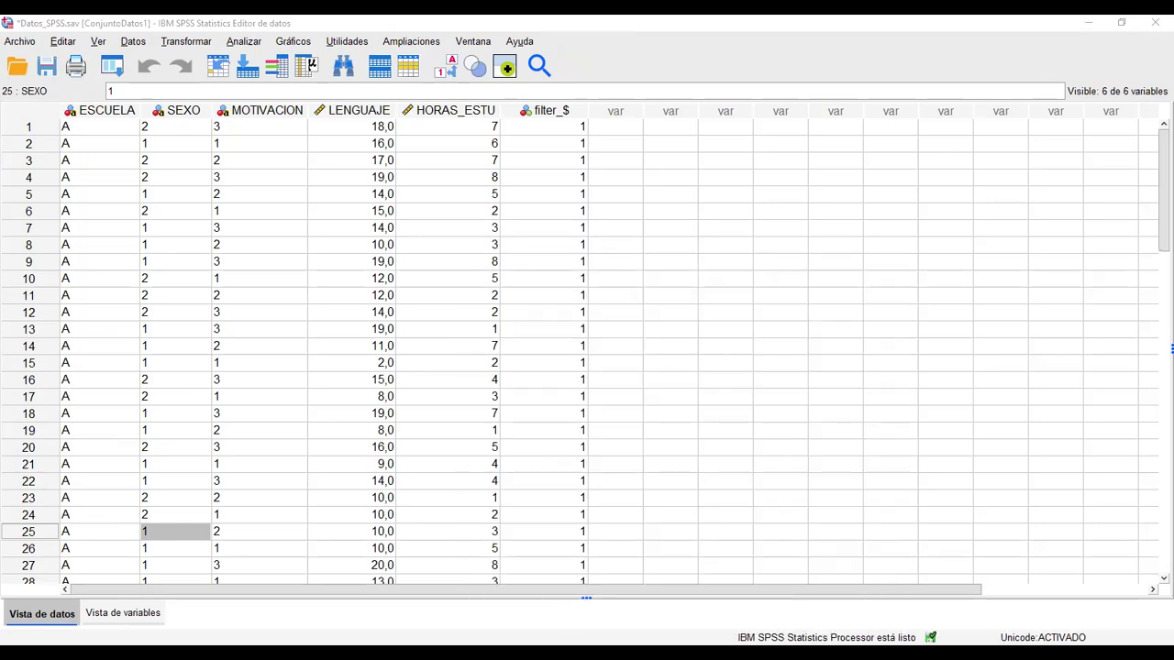
Look through the cases of schools A and B in the data editor, and return to the output viewer
scroll(142, 284, down, 14)
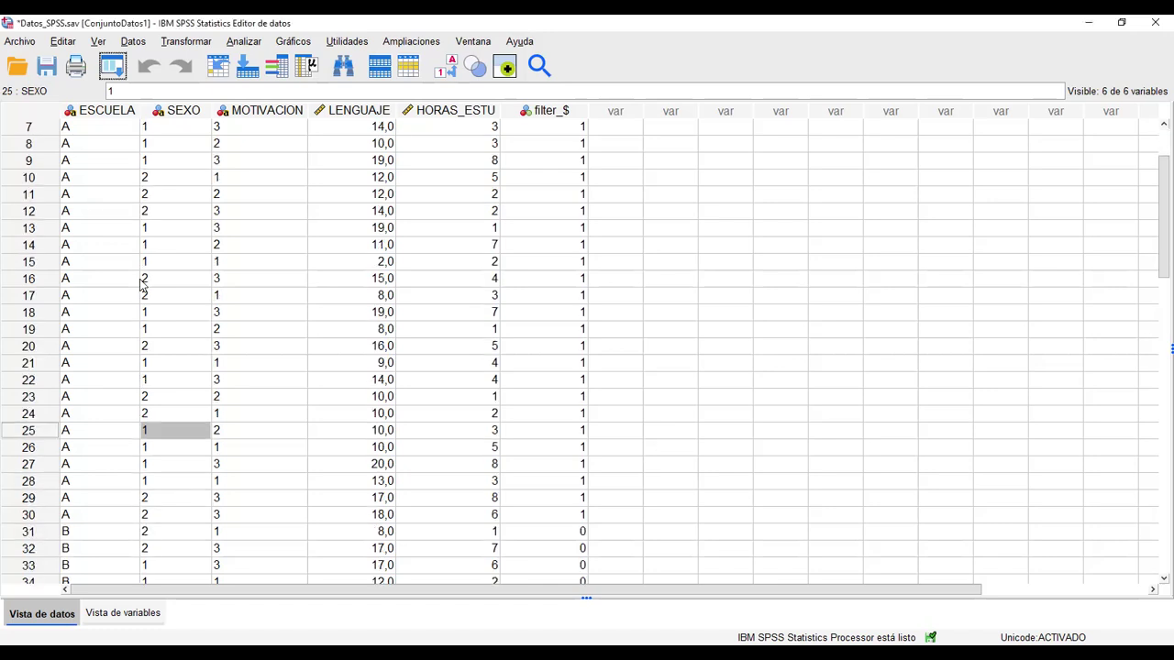
scroll(143, 286, down, 2)
scroll(142, 286, up, 16)
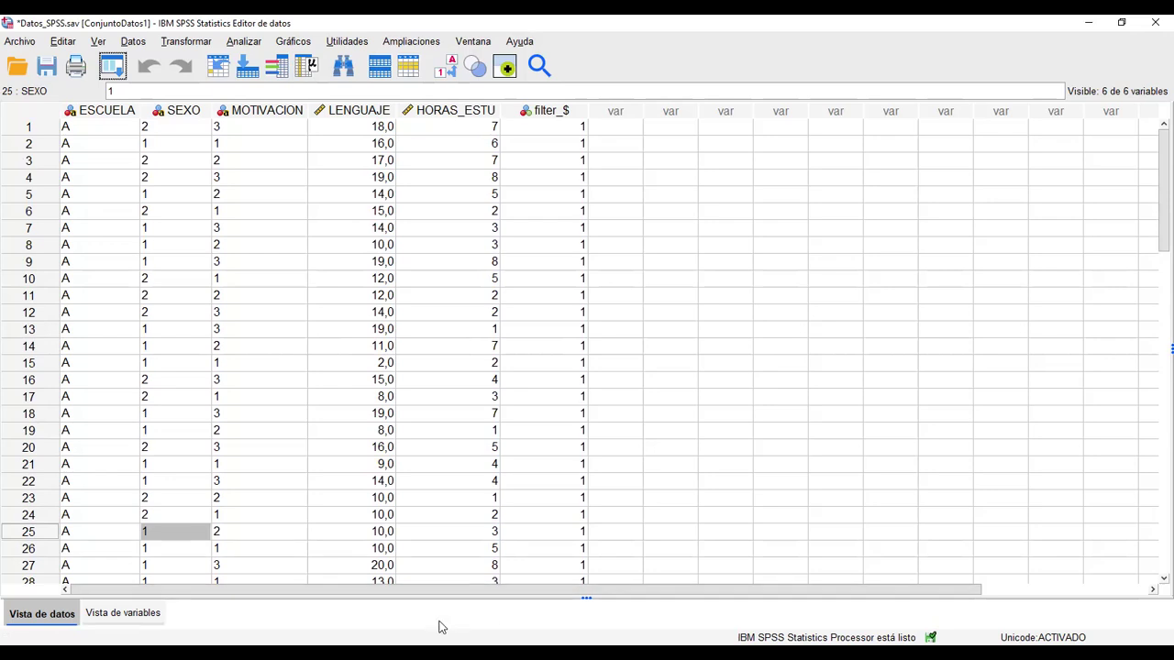
key(alt+Tab)
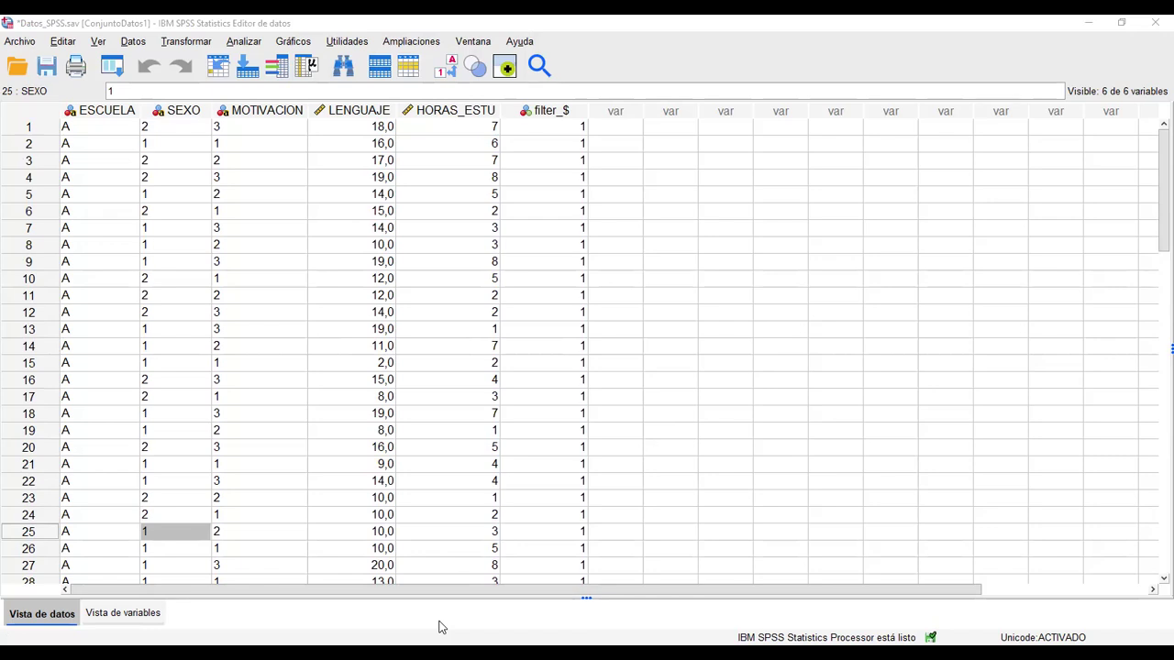
key(alt+Tab)
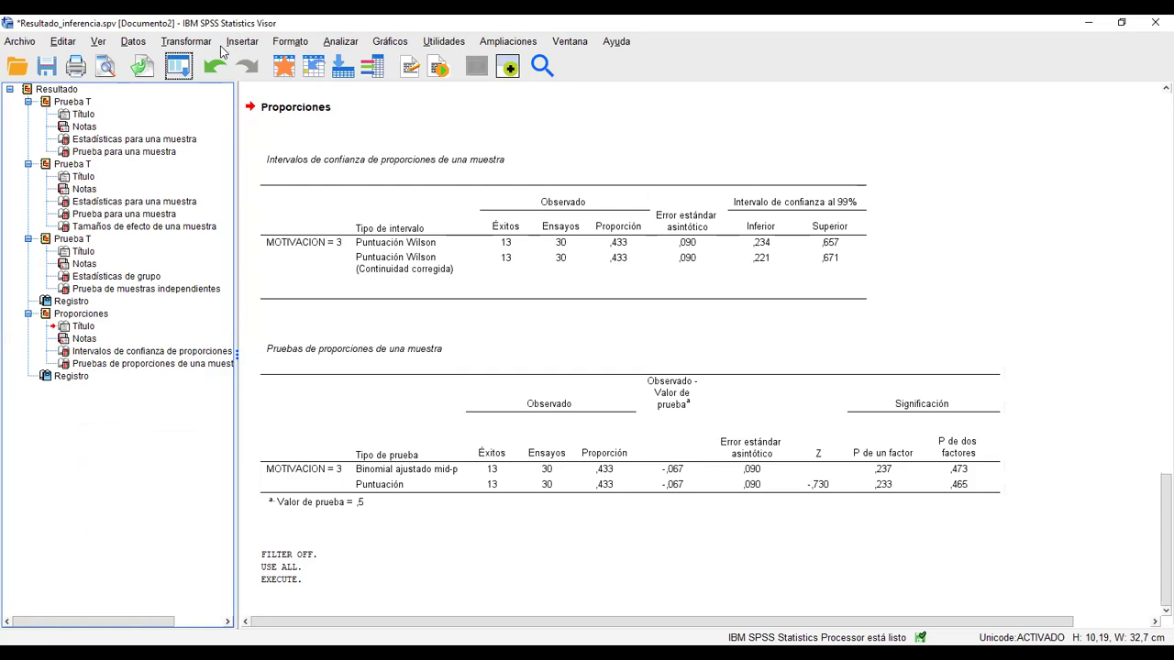
Start an independent-samples proportions analysis with MOTIVACION as the test variable and success defined as the value 3
click(337, 44)
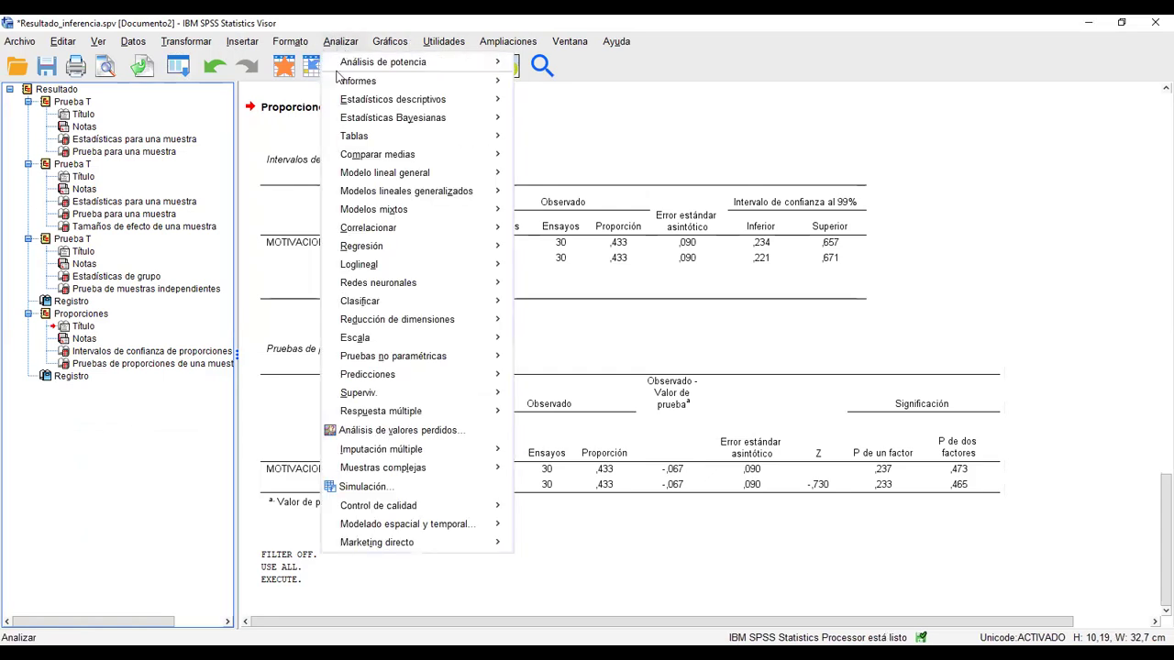
mouse_move(439, 154)
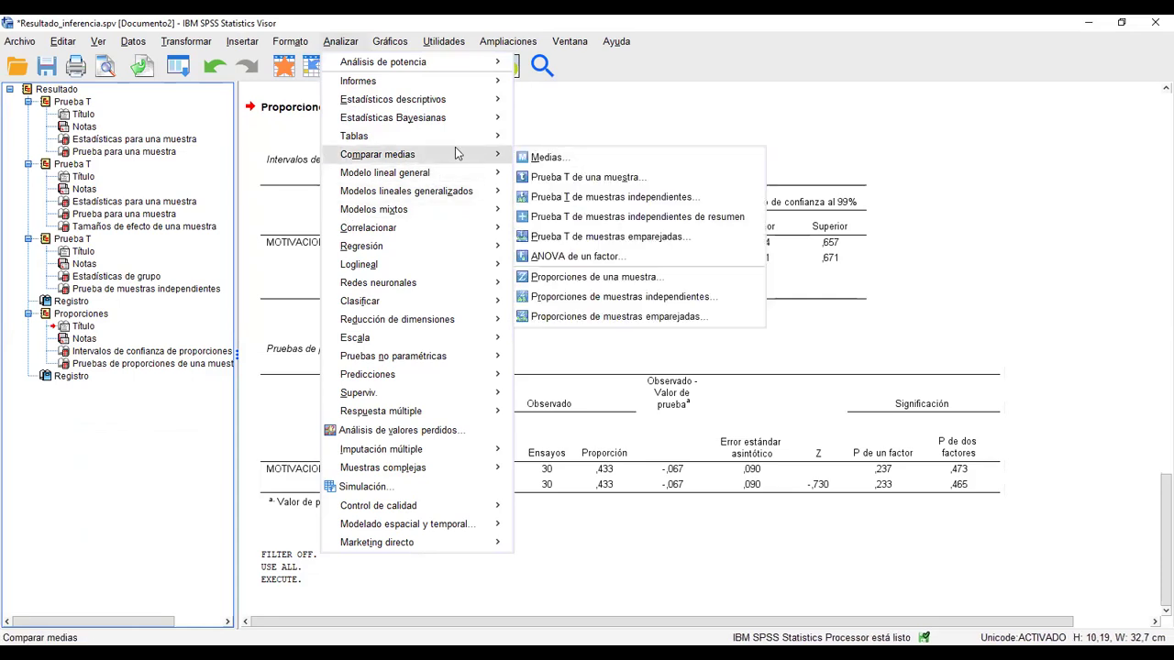
click(595, 301)
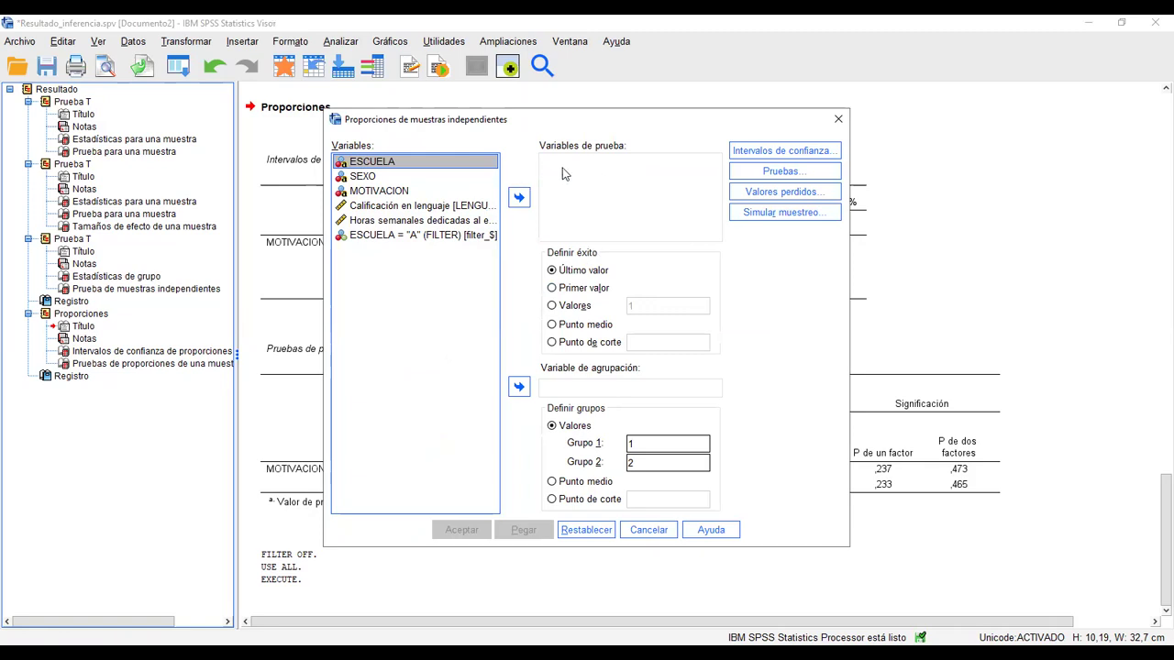
click(395, 192)
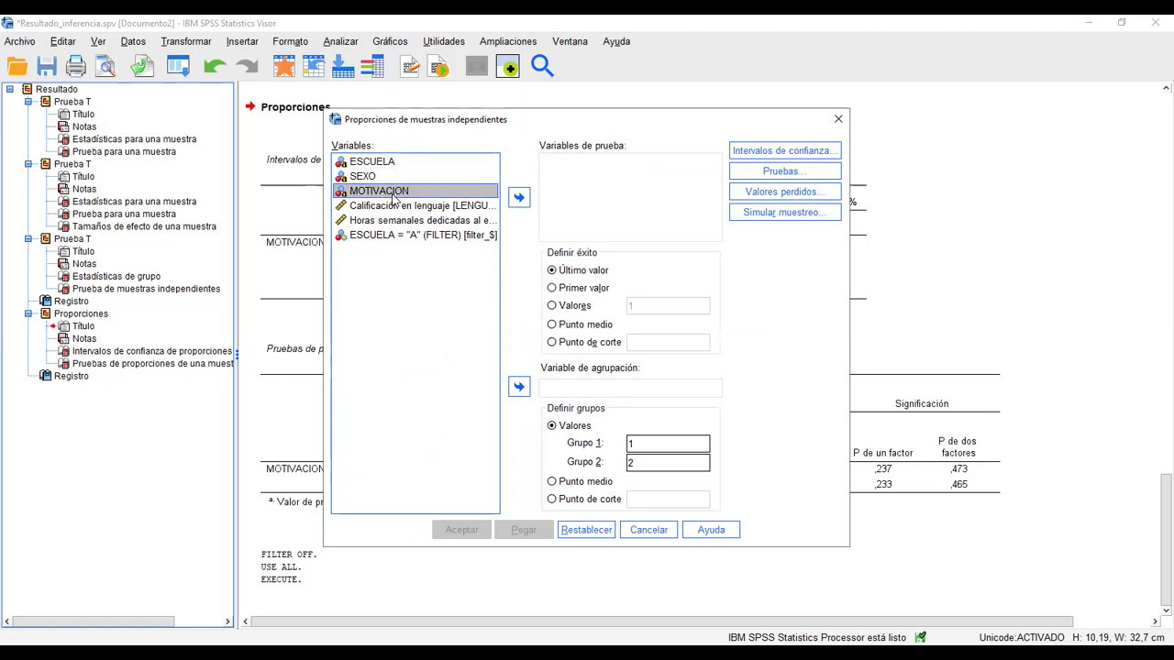
click(519, 197)
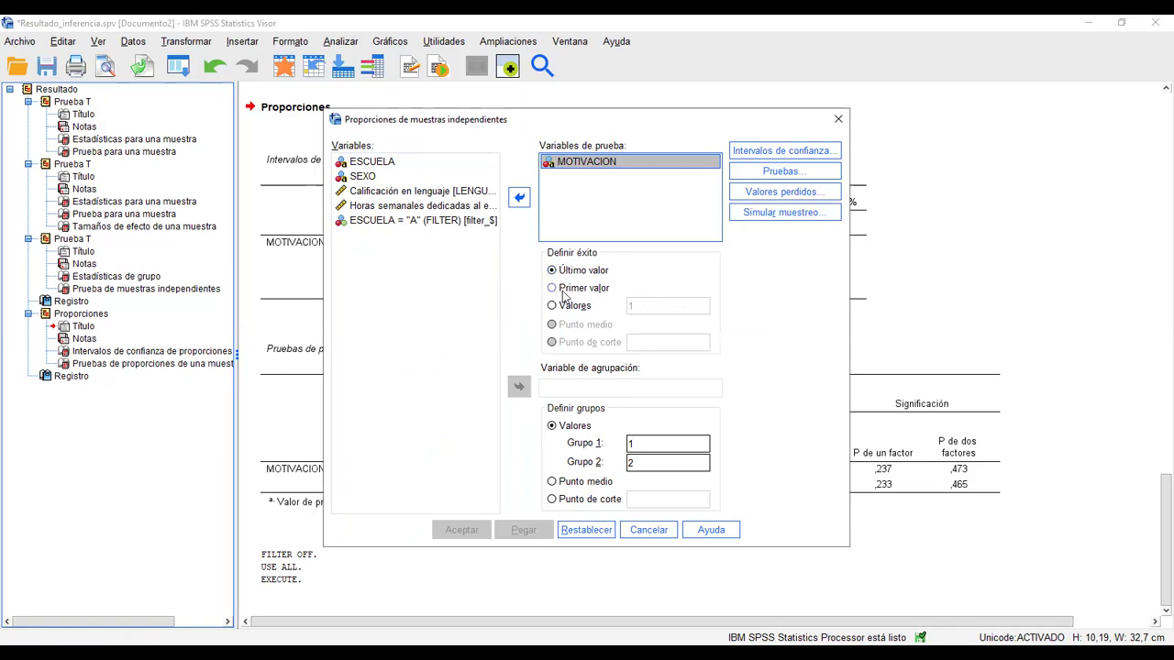
click(562, 310)
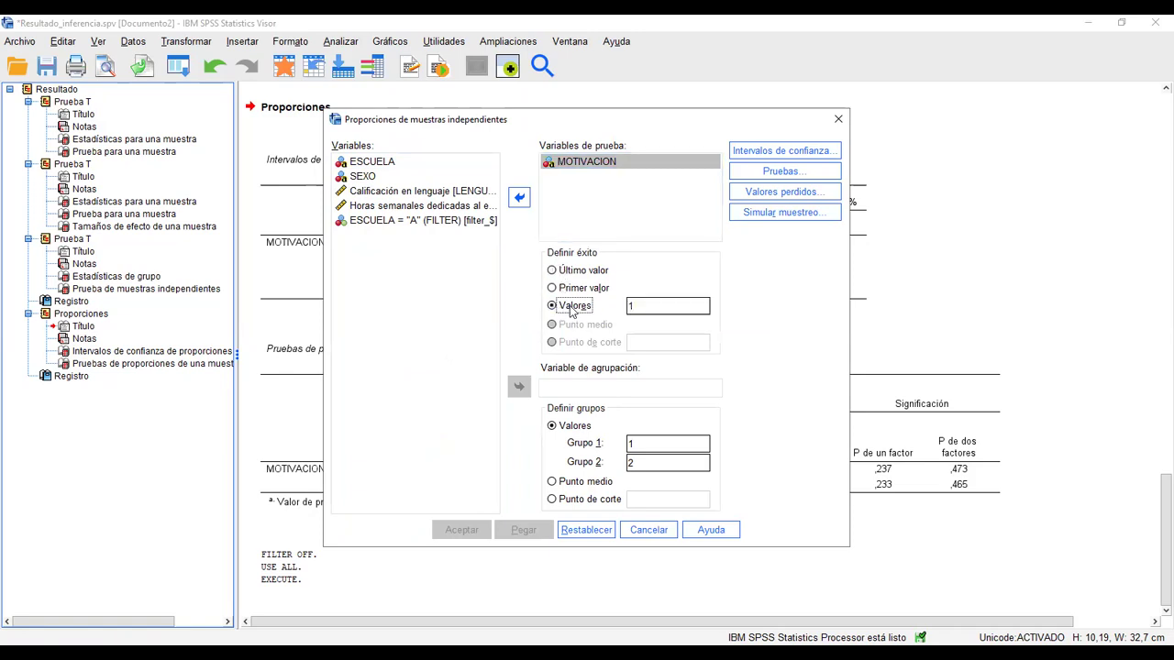
click(642, 308)
Use ESCUELA as the grouping variable, with group 1 defined as A and group 2 as B
click(376, 166)
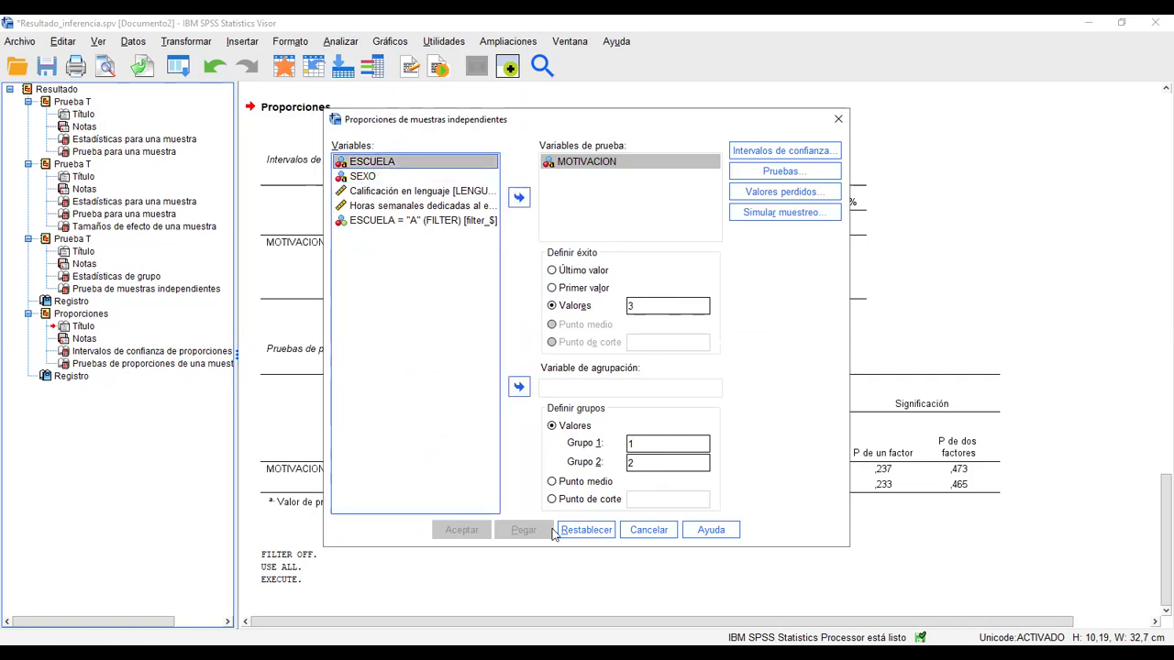
click(519, 387)
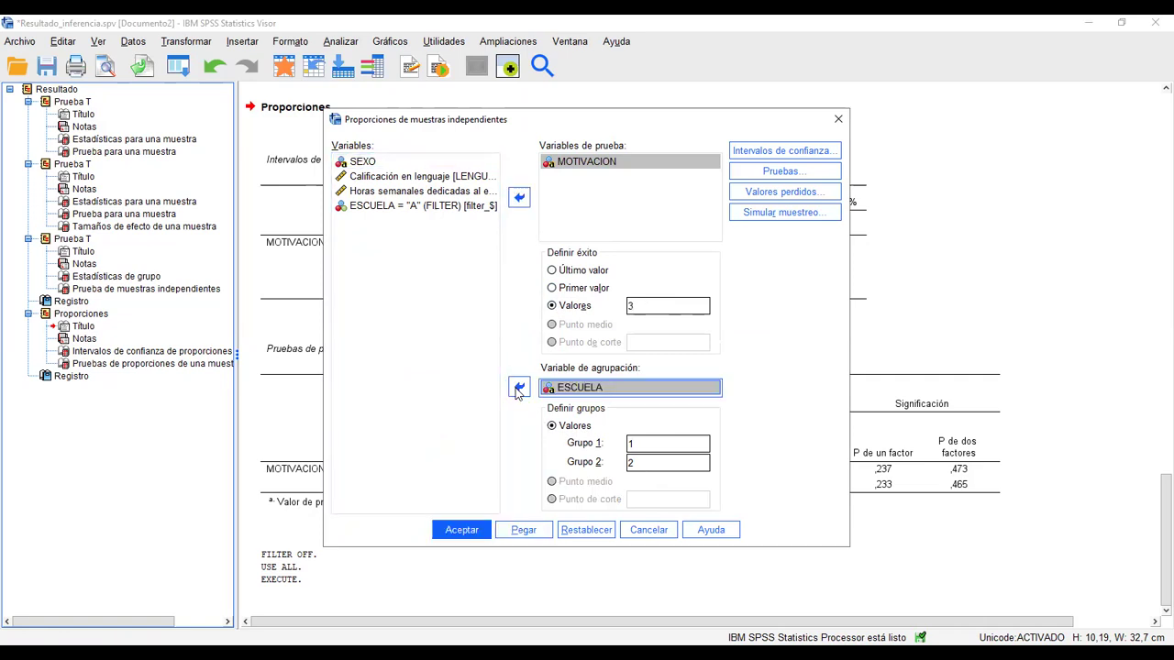
click(646, 443)
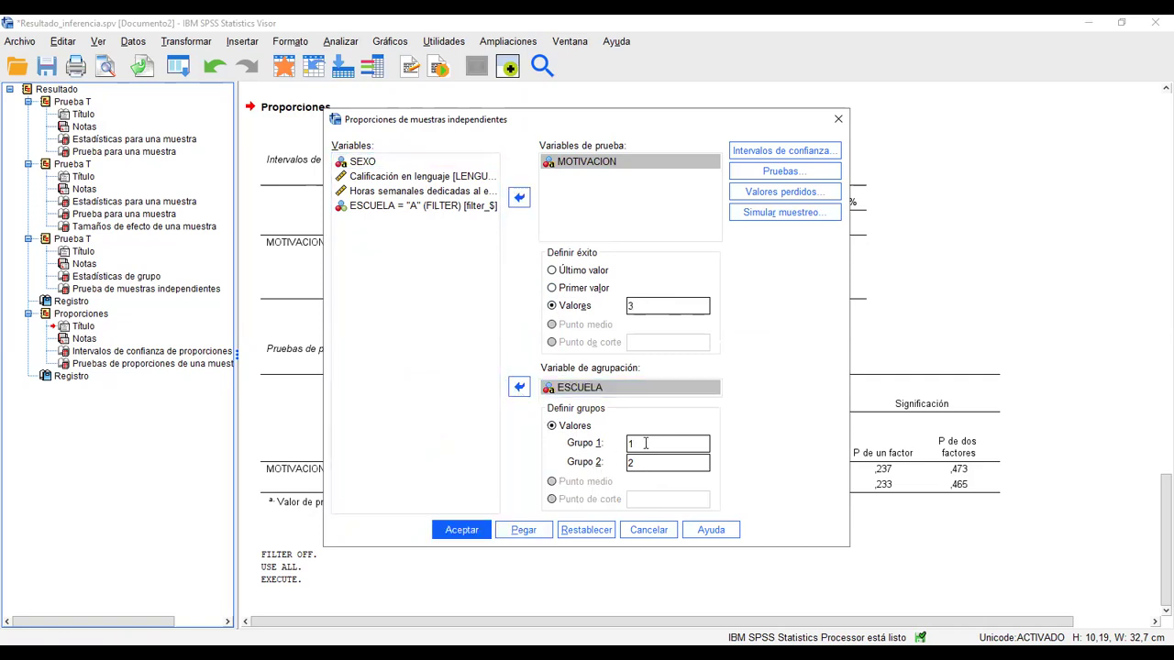
key(BackSpace)
text(A)
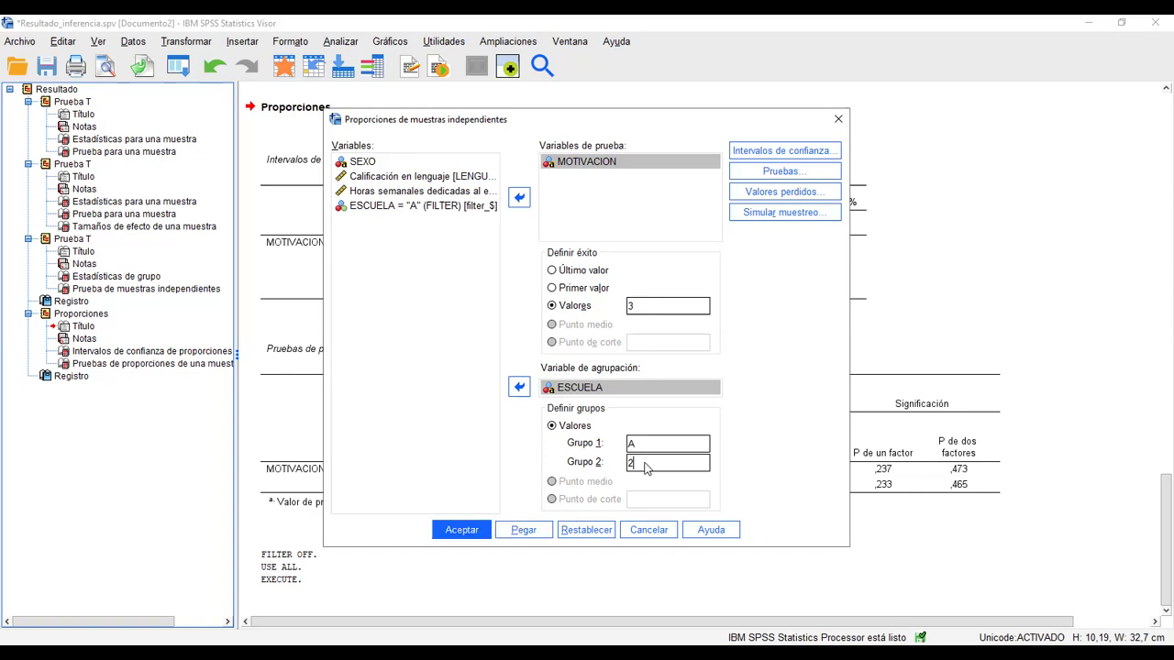
click(646, 463)
key(BackSpace)
text(B)
Accept the 95 % Agresti-Caffo and Newcombe intervals and the Wald H0 test, and run the independent-samples proportions analysis
click(819, 154)
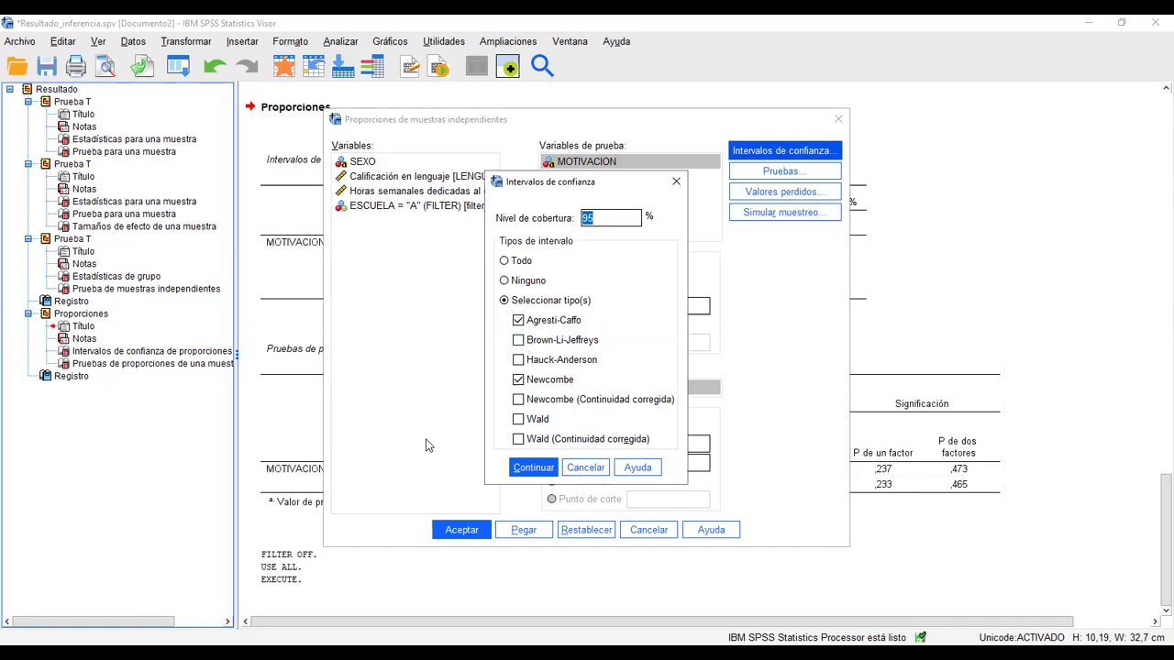
click(530, 470)
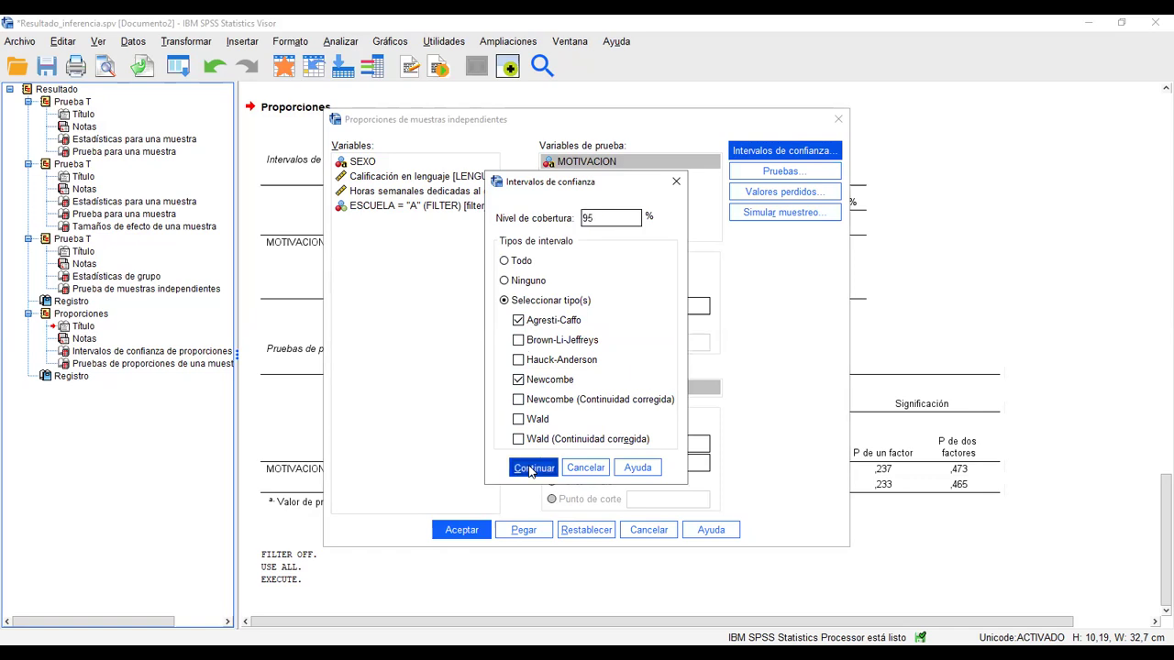
click(781, 173)
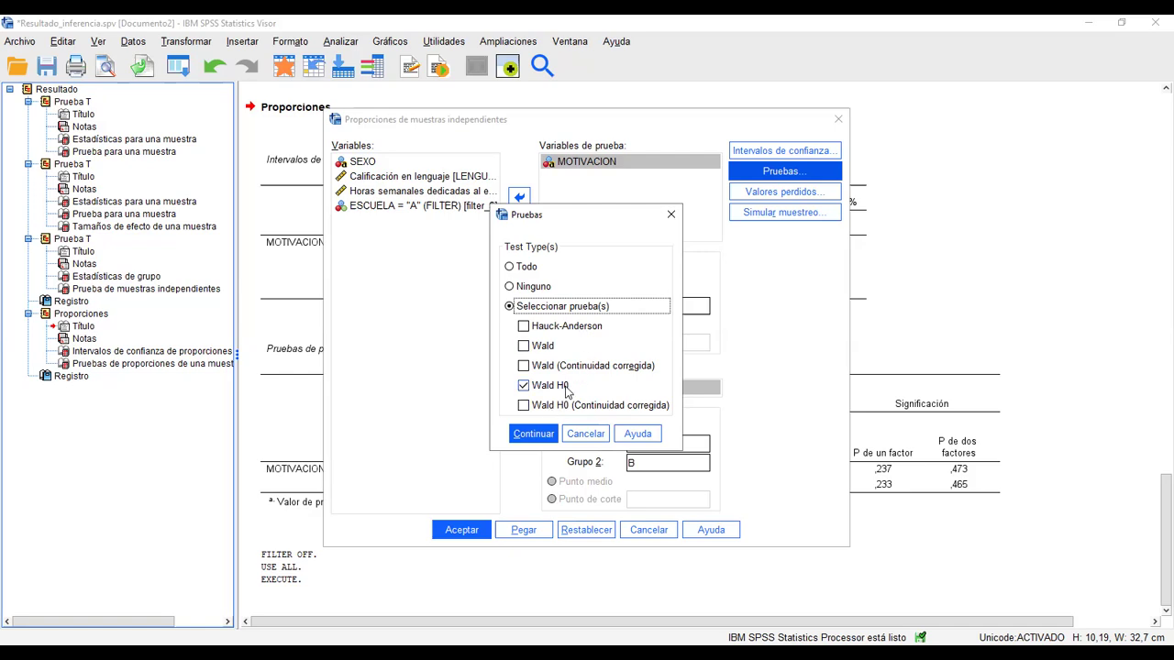
click(524, 440)
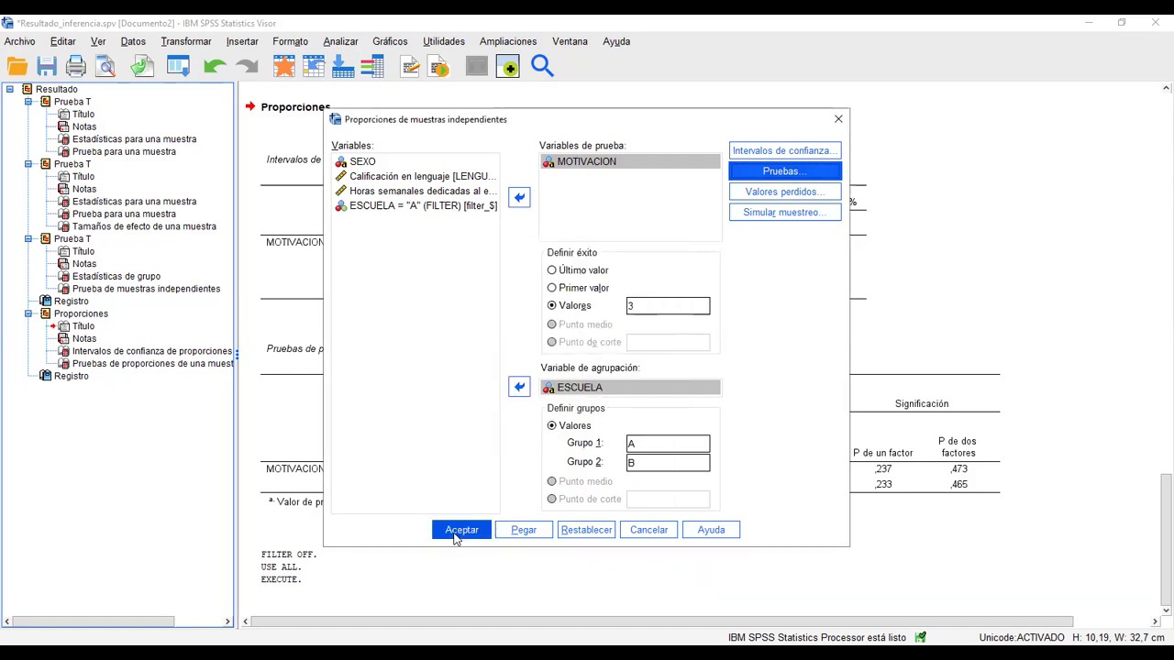
click(458, 532)
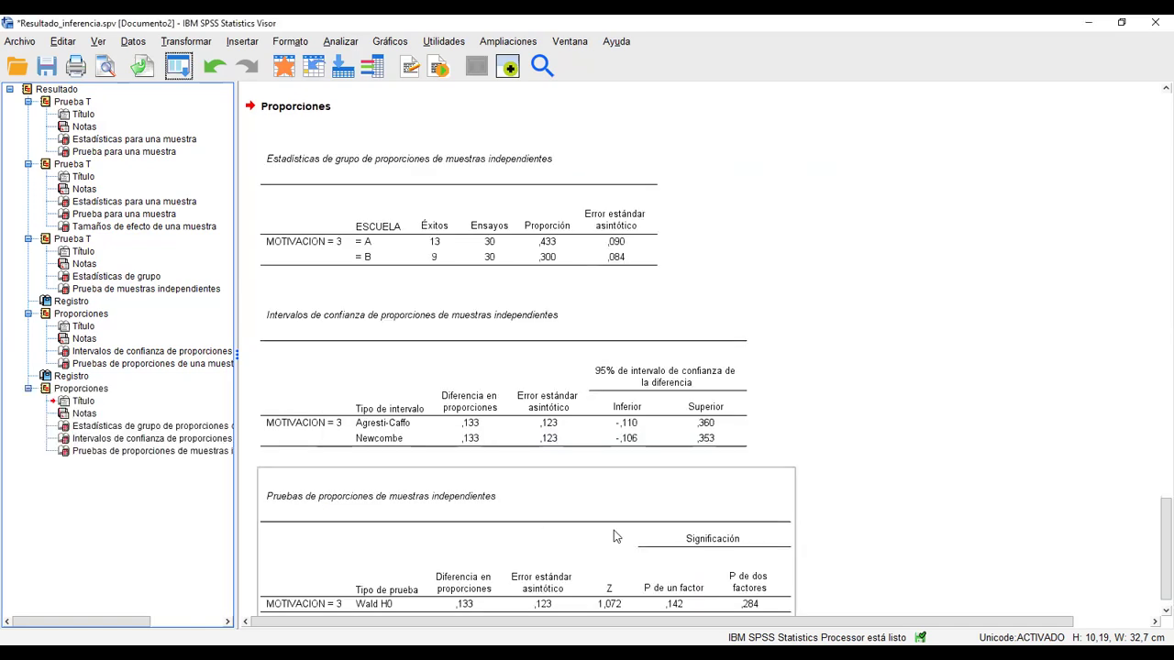
Examine the syntax log, group statistics, confidence intervals for the difference and Wald H0 test in the independent-samples proportions output
scroll(563, 355, up, 3)
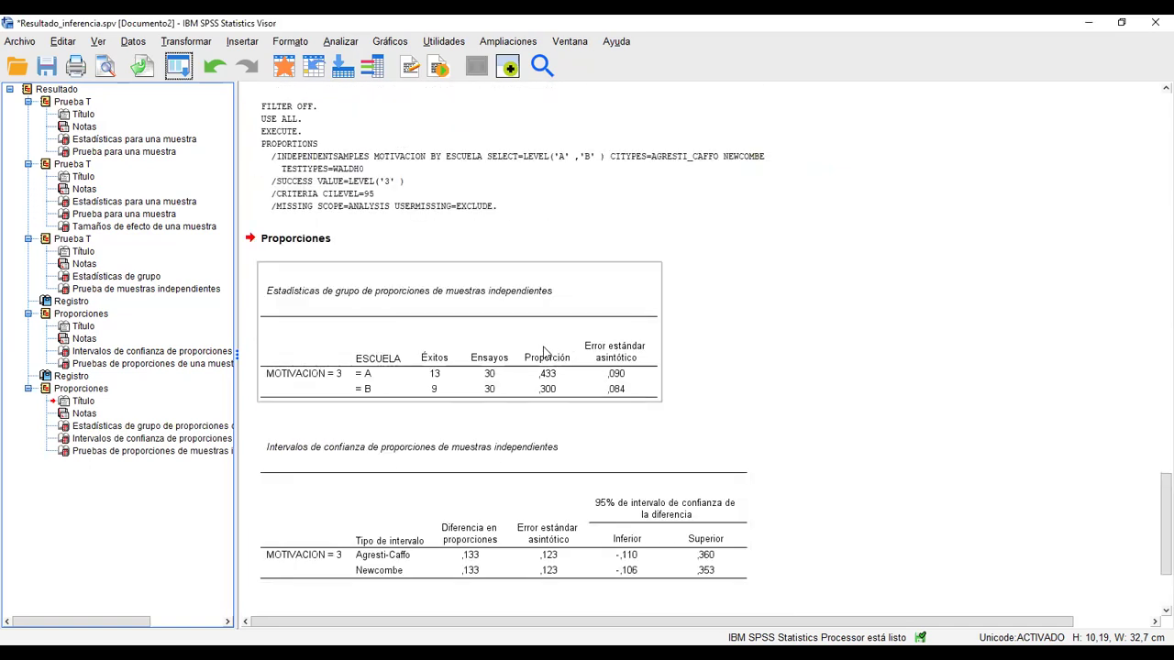
scroll(322, 228, up, 3)
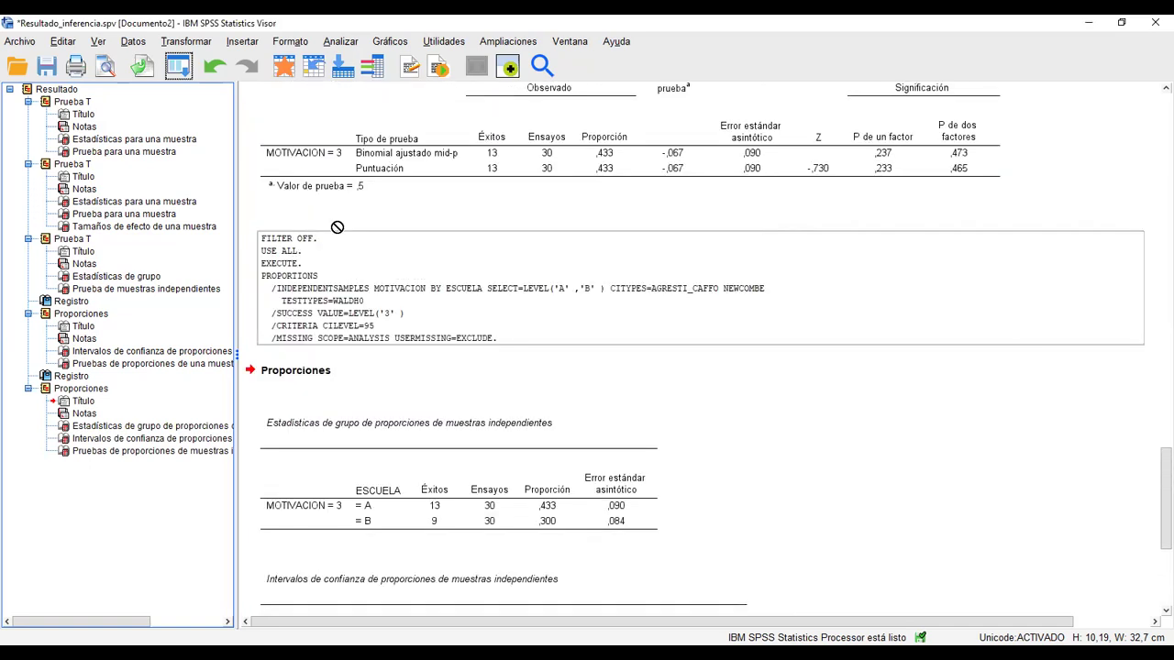
scroll(379, 309, down, 2)
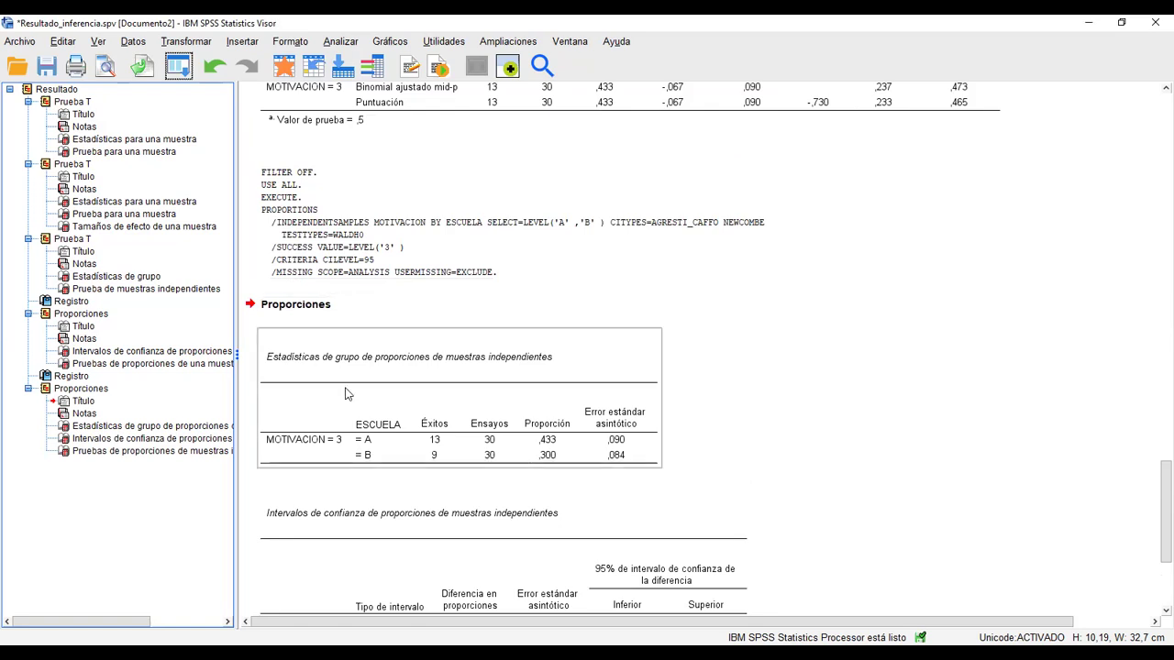
scroll(385, 470, down, 2)
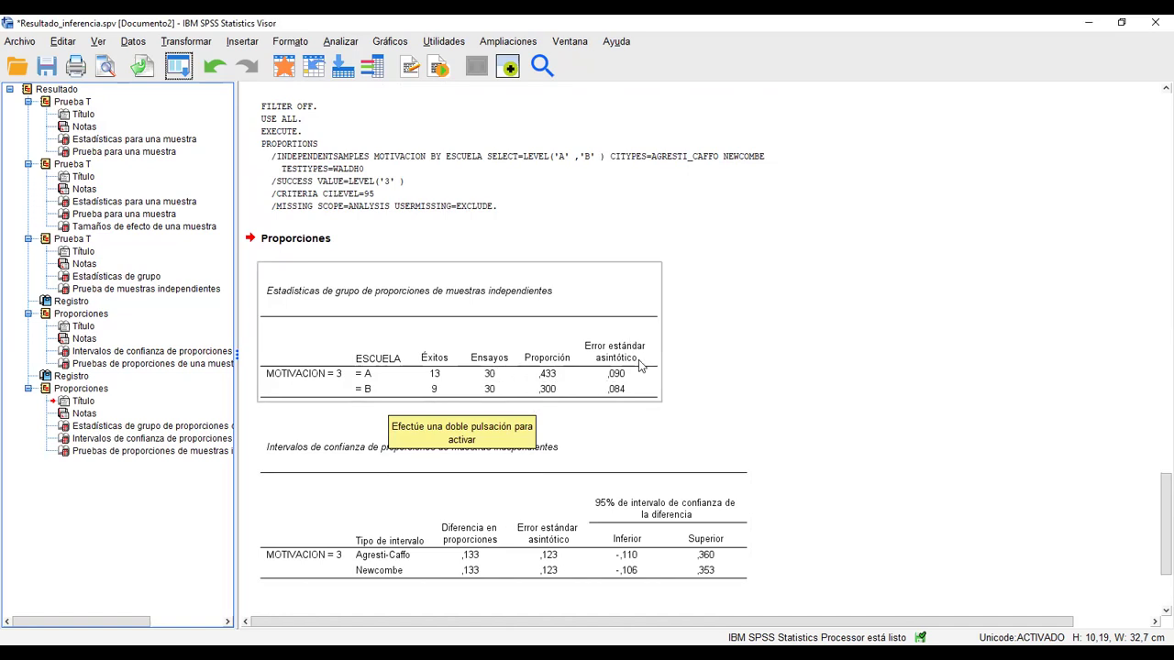
scroll(926, 369, down, 5)
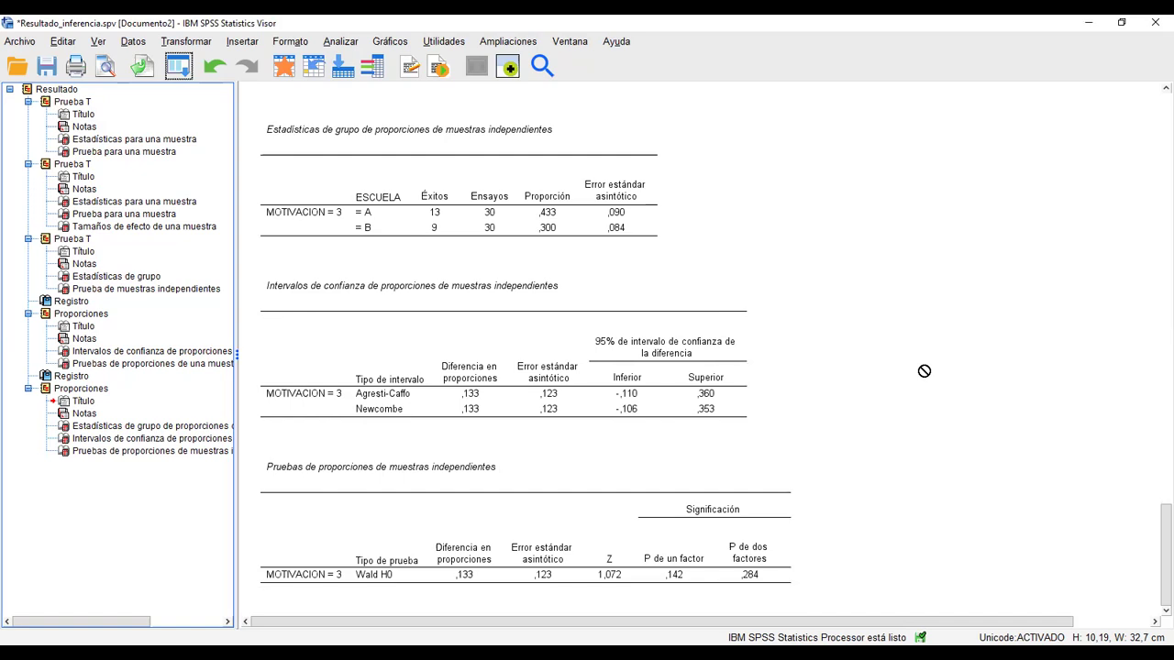
click(713, 415)
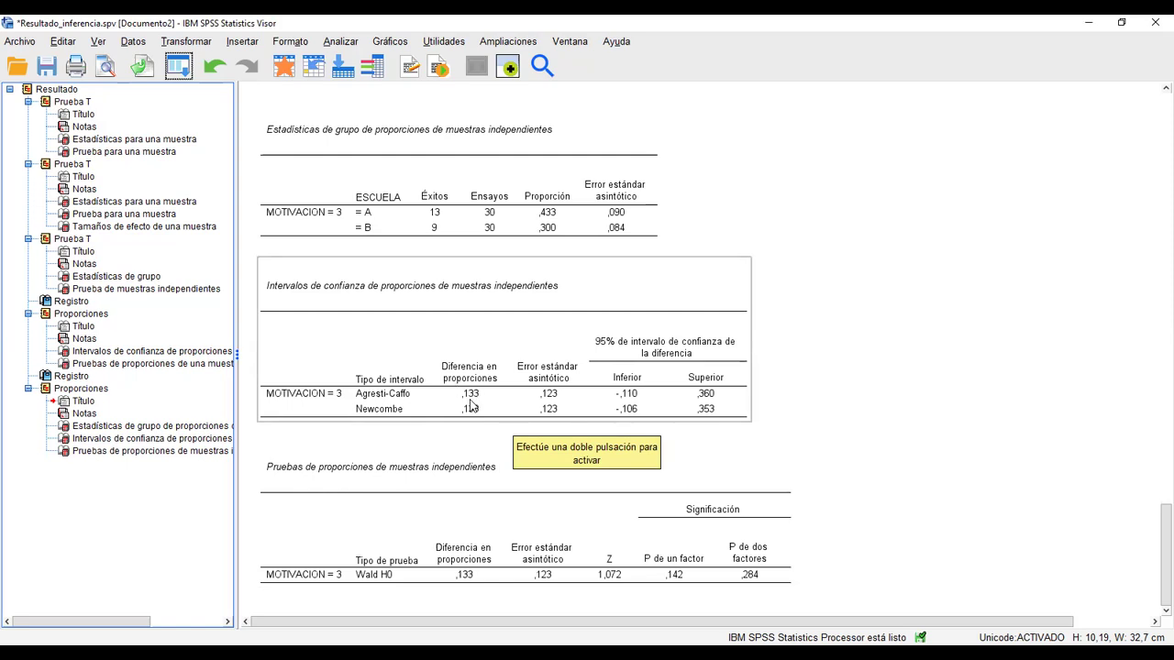
click(439, 220)
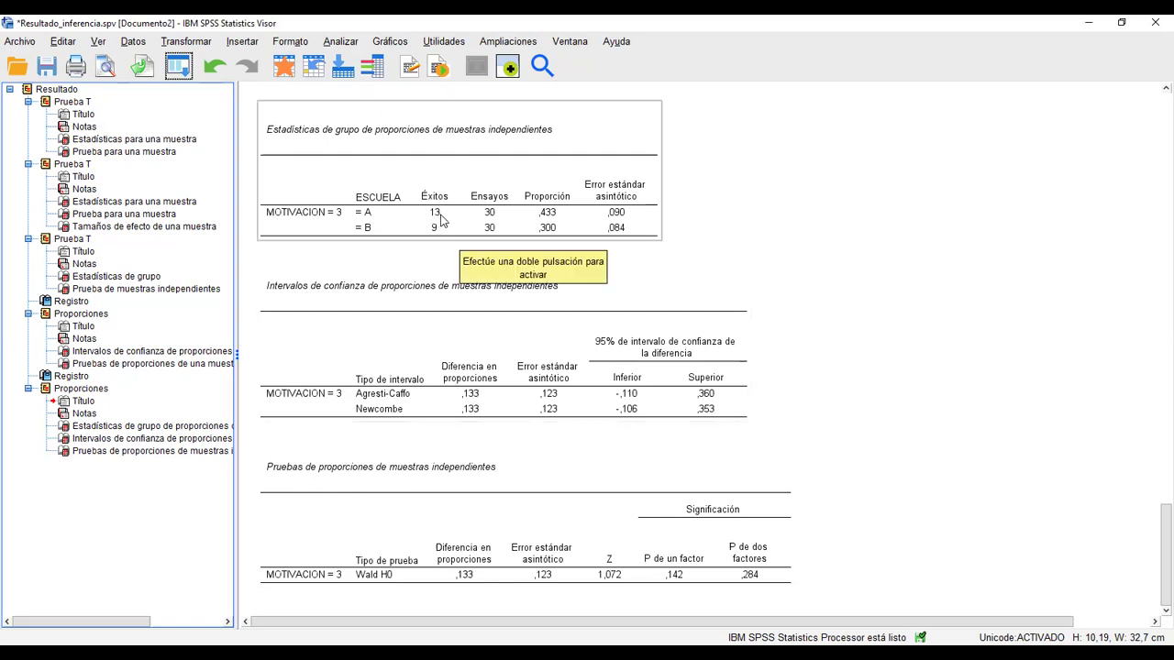
click(503, 359)
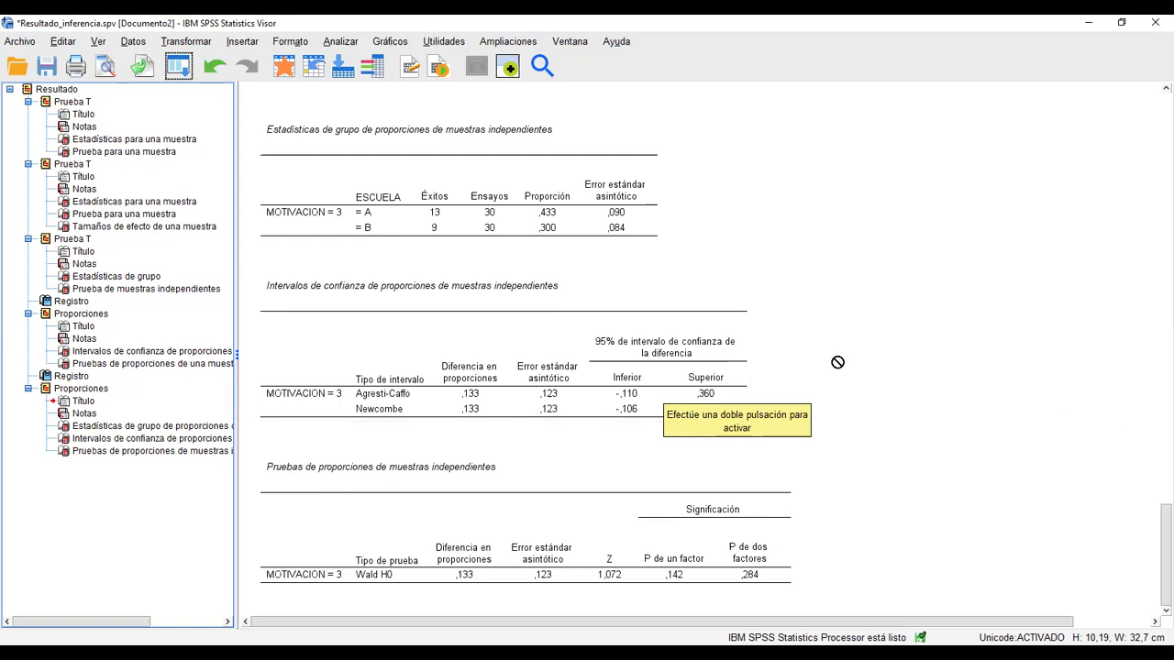
click(931, 434)
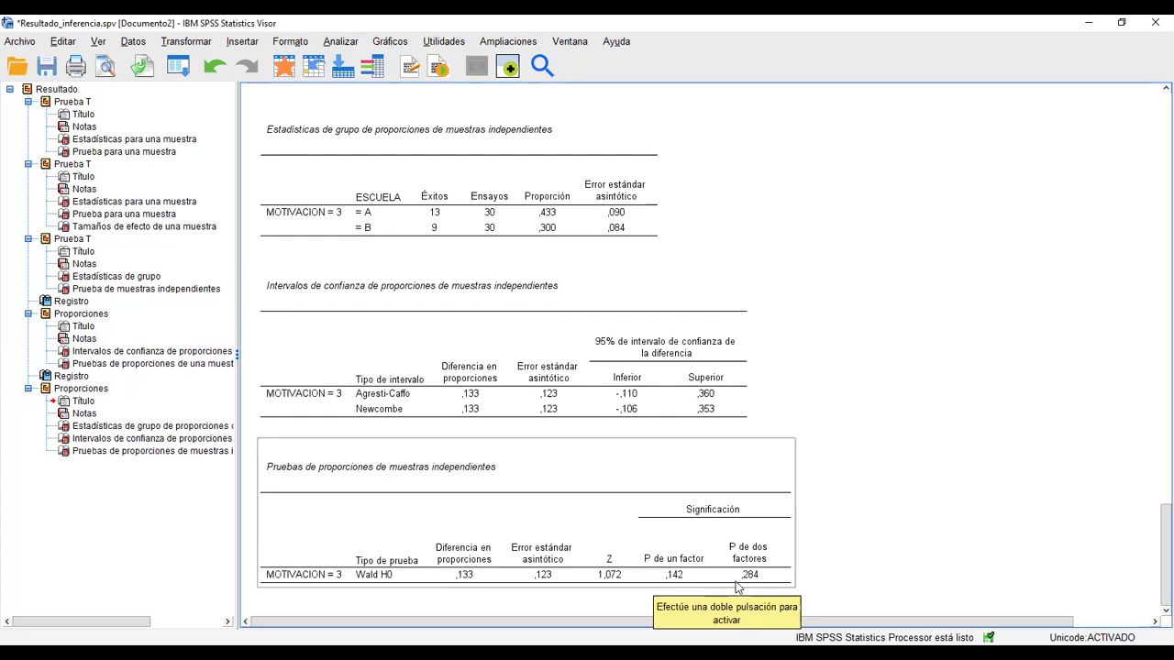
click(678, 595)
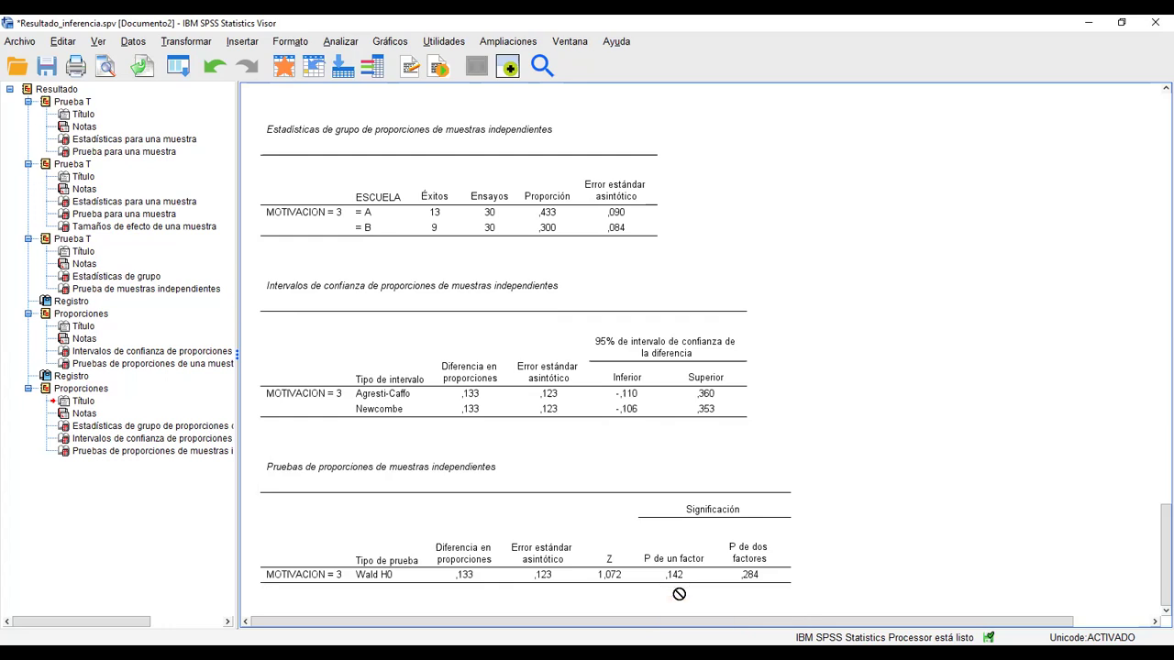
click(655, 584)
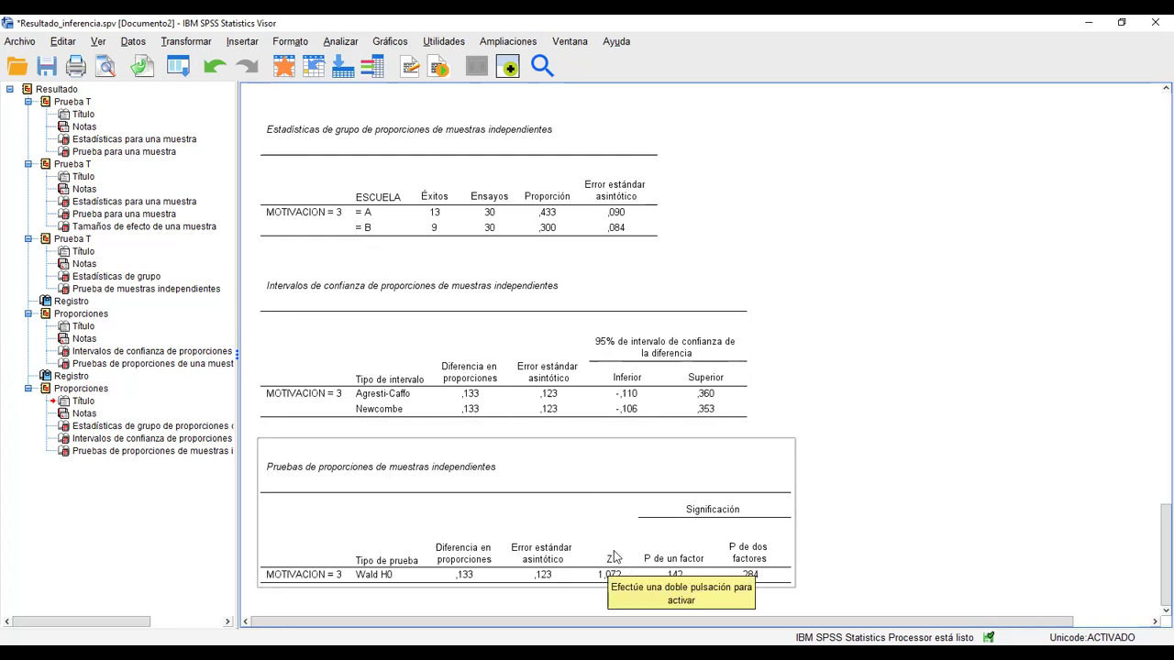
drag(607, 548, 1019, 509)
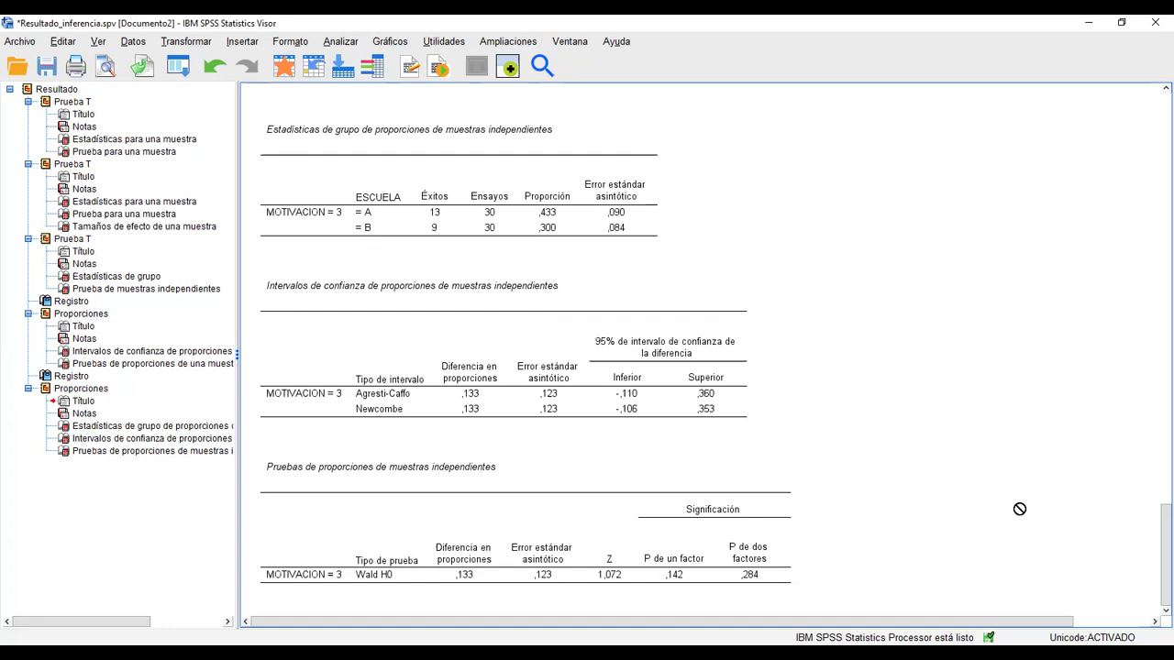
drag(1019, 509, 931, 385)
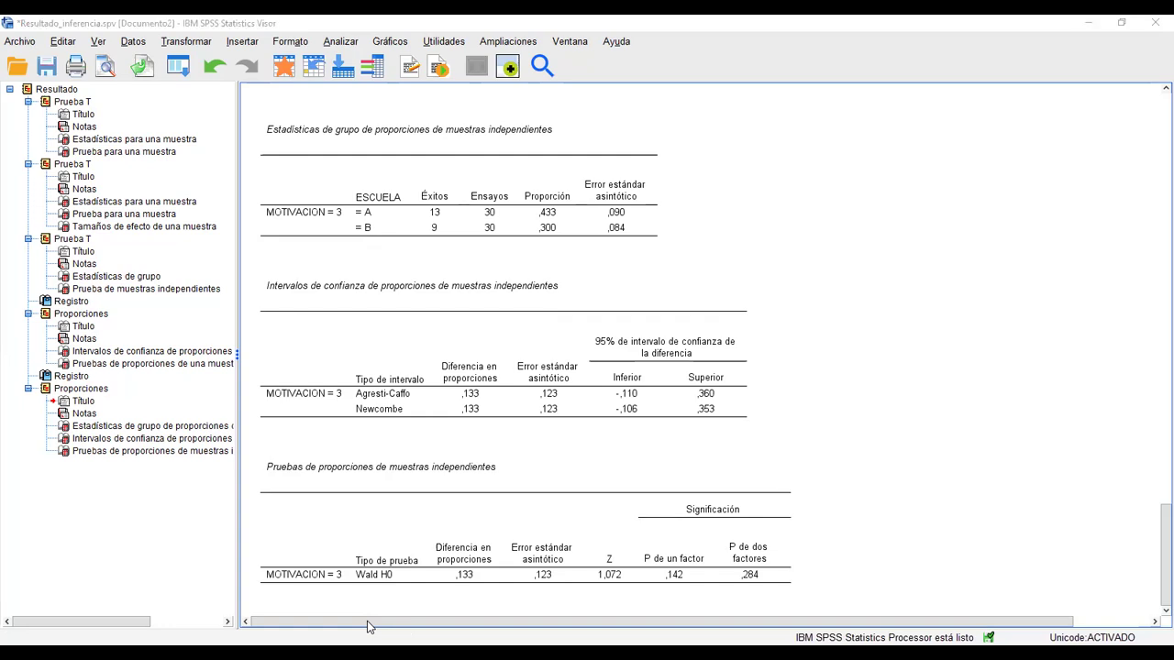
Switch to the PowerPoint presentation Practicas con SPSS.pptx and show slide 5 with the inference exercises as a slide show
click(369, 651)
click(1014, 639)
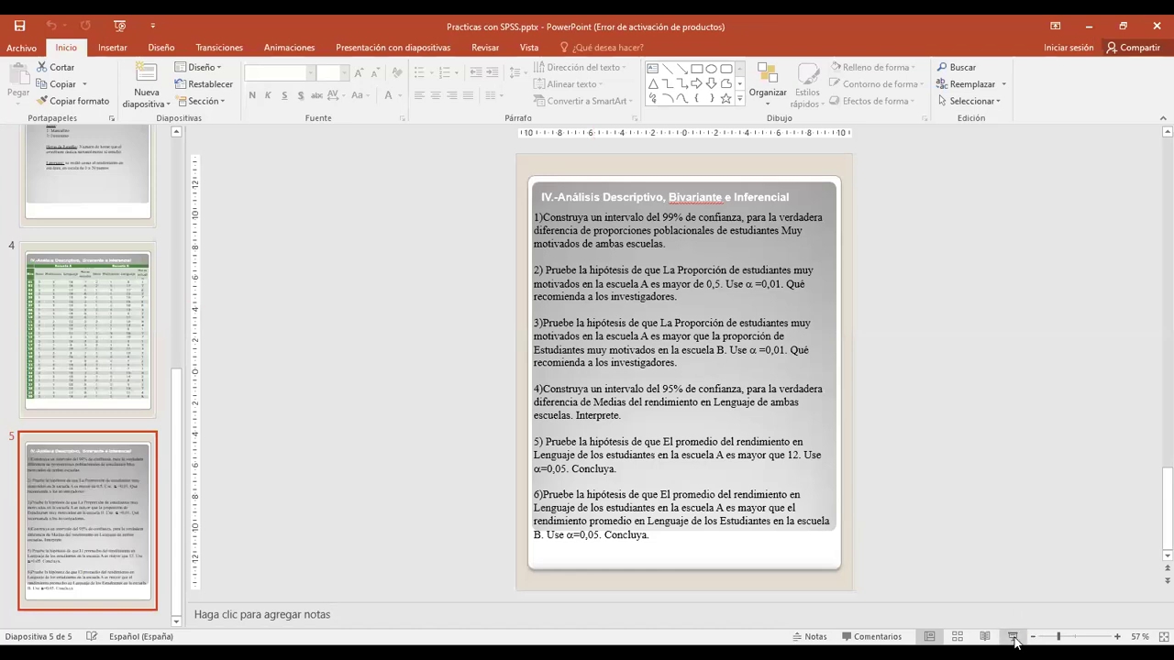
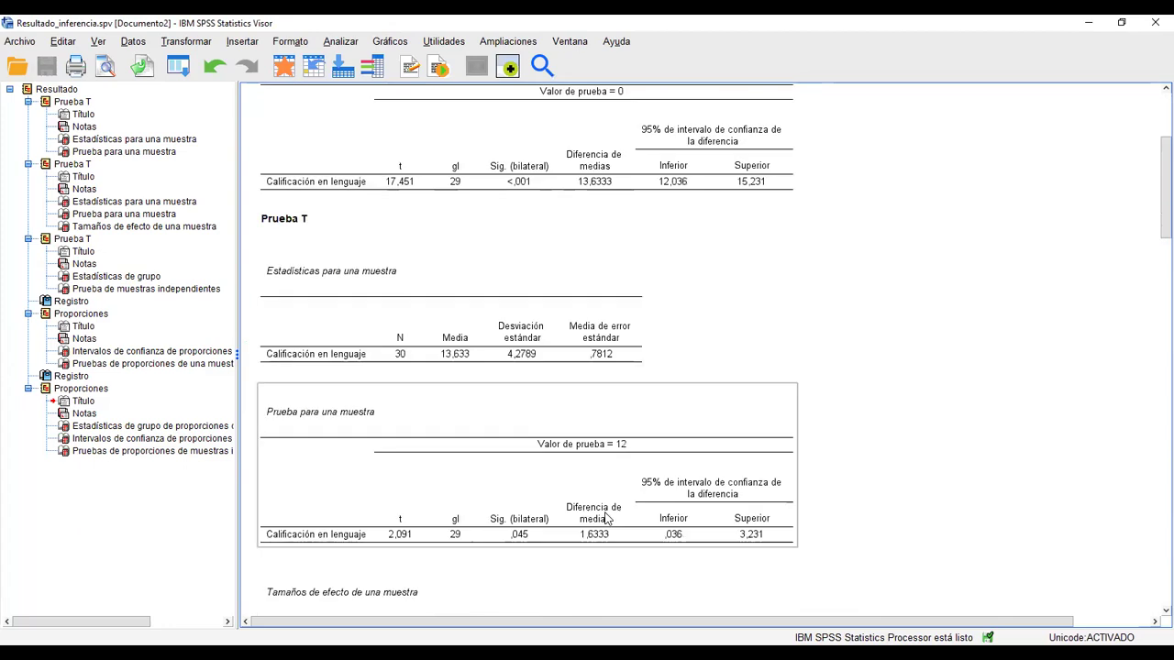
Set up an export of the whole output as Excel 2007 and later (*.xlsx) and browse for its destination file
scroll(605, 519, down, 15)
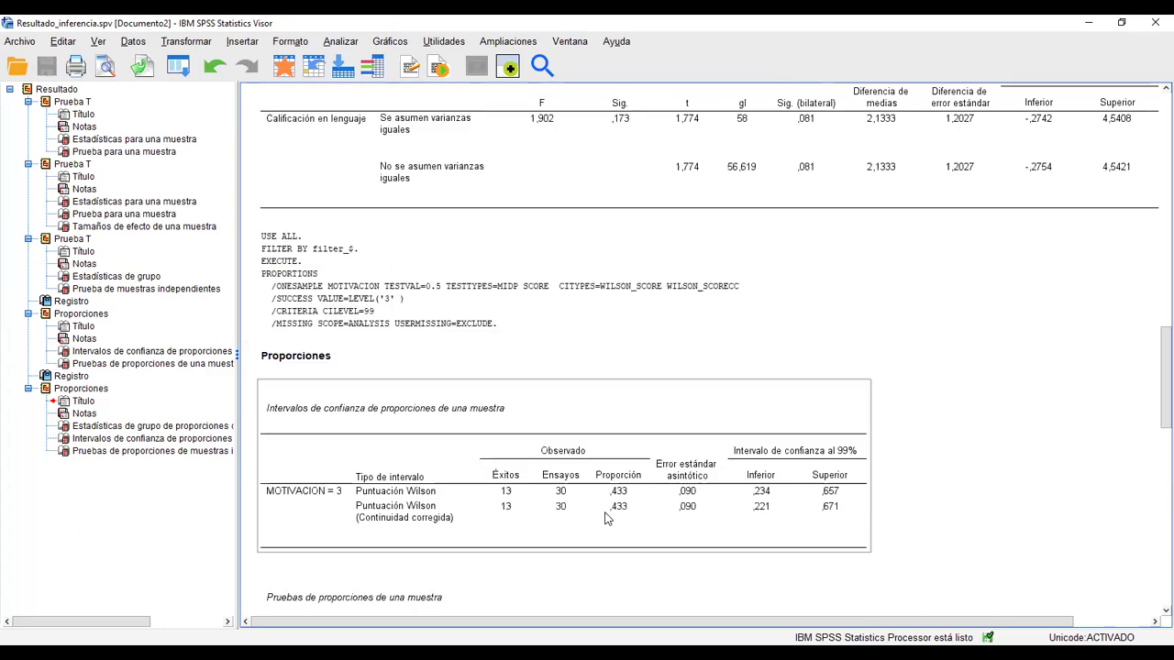
drag(607, 518, 667, 413)
click(321, 229)
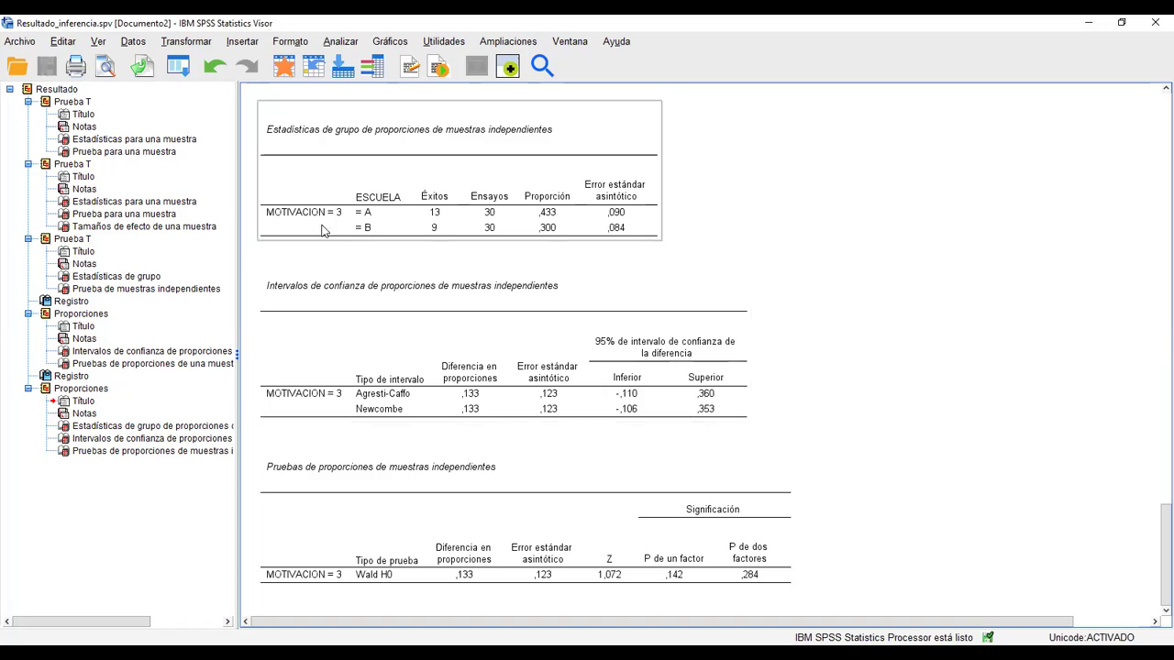
click(18, 43)
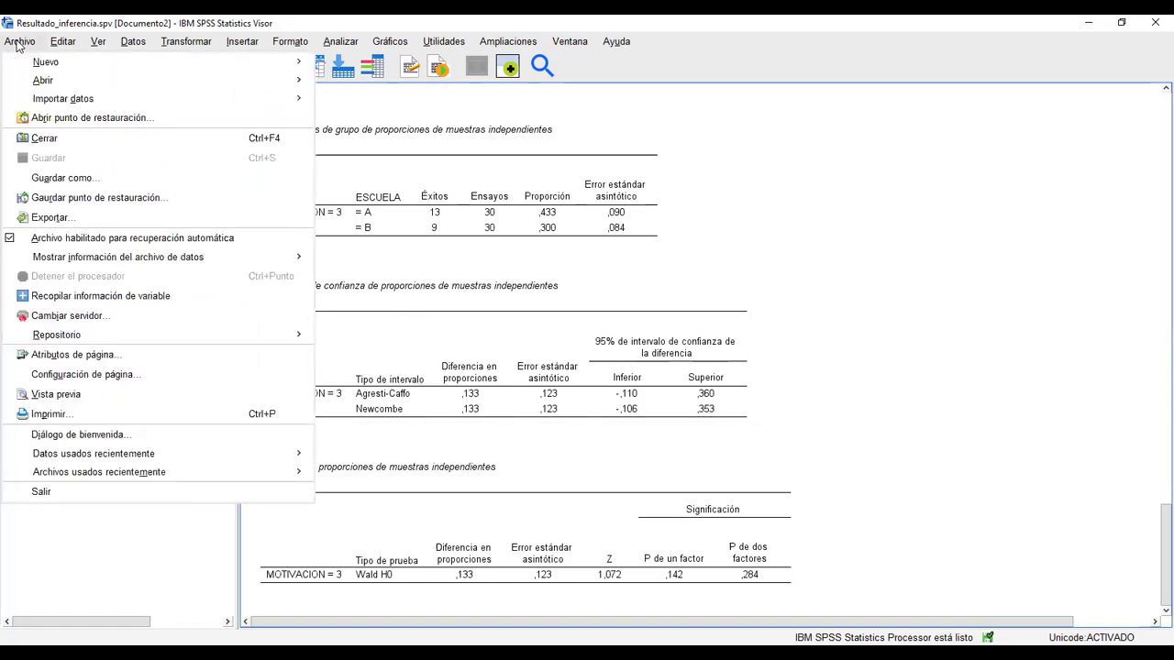
click(50, 218)
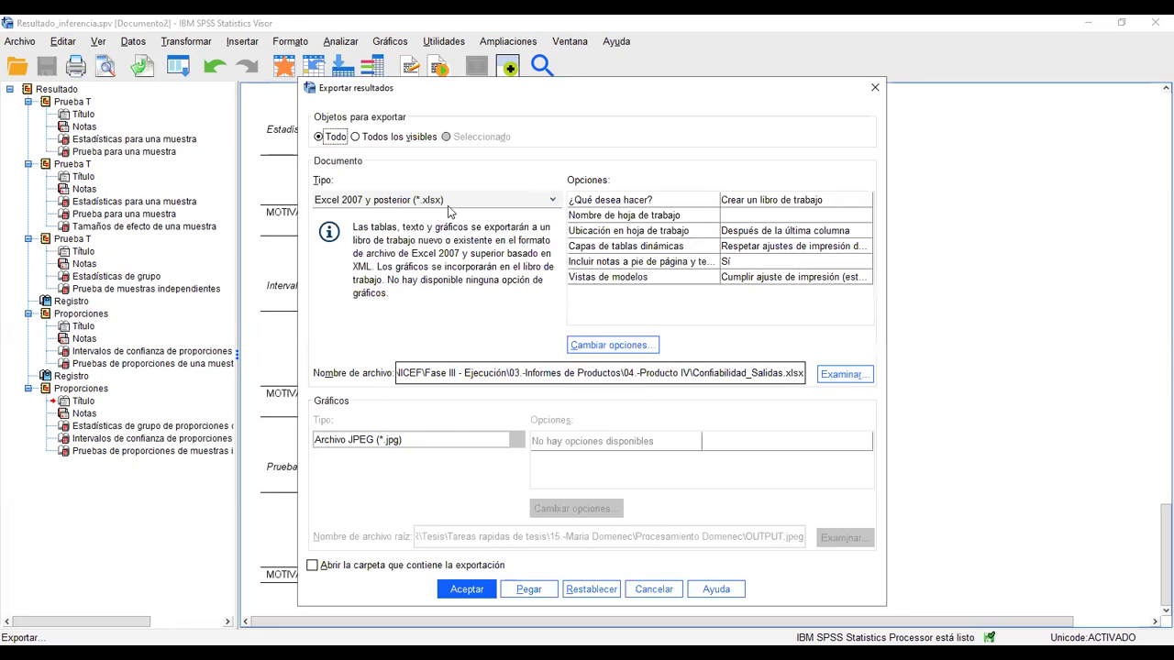
click(837, 382)
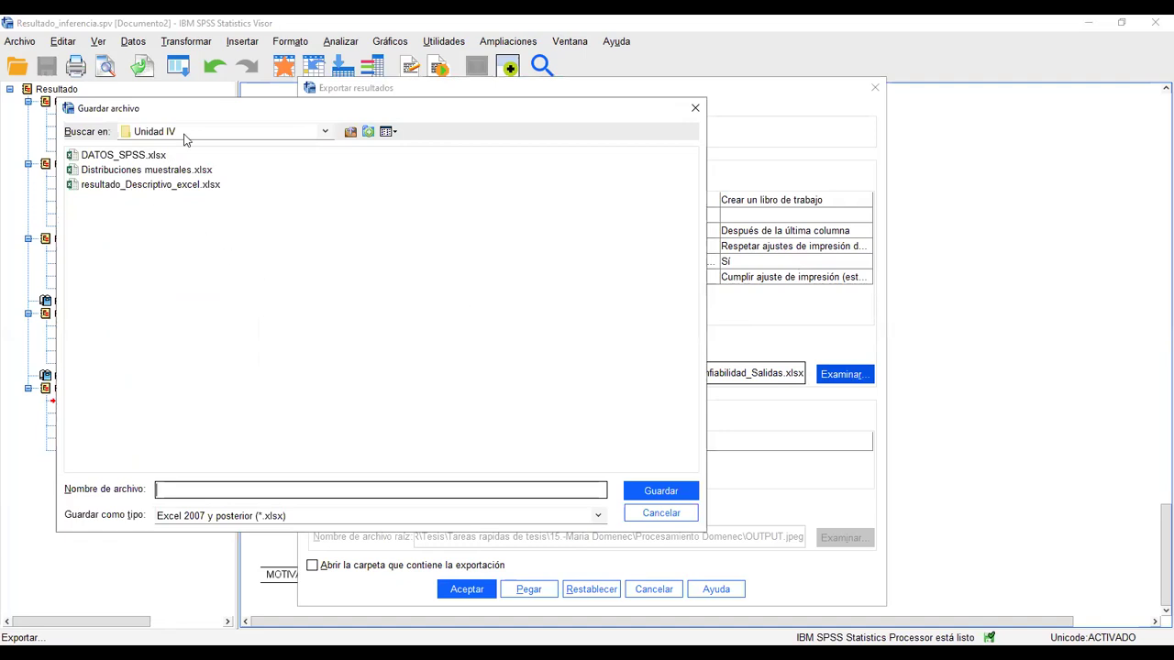
Name the export file resultado_Inferencia_excel.xlsx in the Unidad IV folder and run the export
click(112, 187)
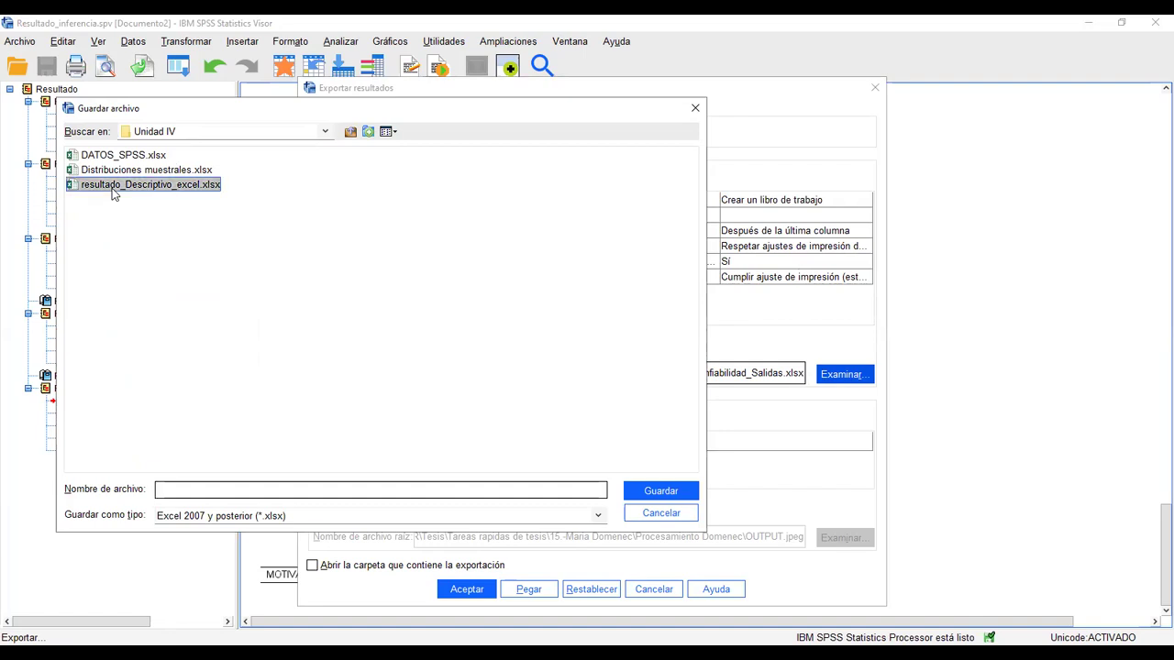
click(248, 491)
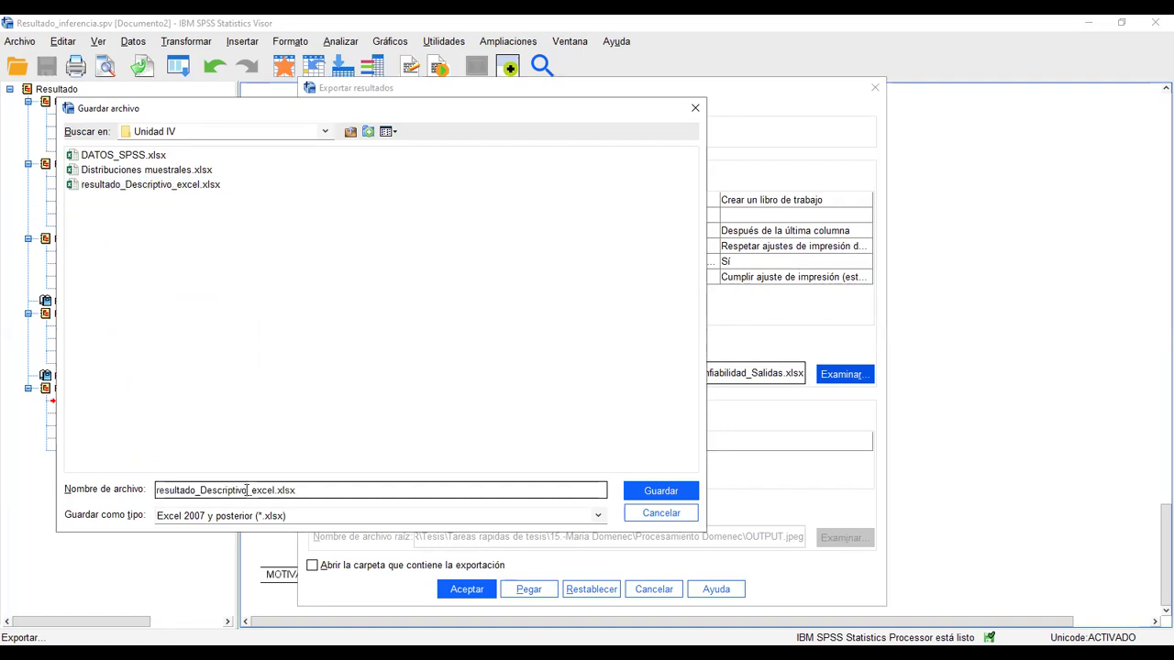
key(BackSpace)
key(BackSpace)
key(BackSpace)
key(BackSpace)
key(BackSpace)
key(BackSpace)
key(BackSpace)
key(BackSpace)
key(BackSpace)
key(BackSpace)
key(BackSpace)
text(Inferencia)
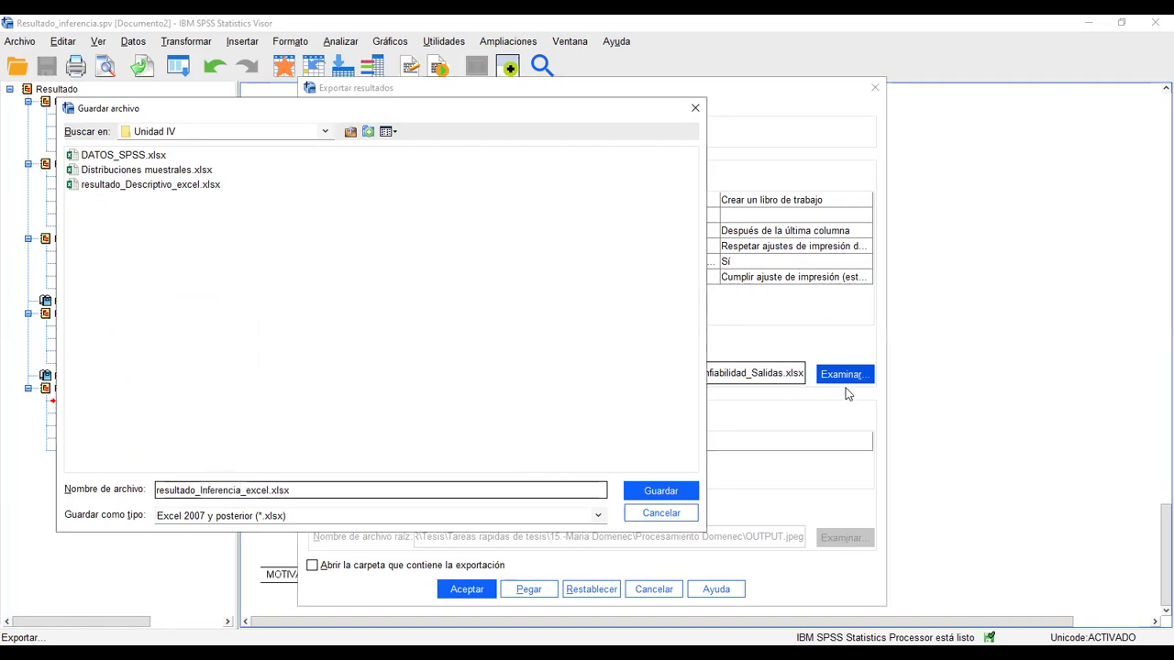
click(657, 490)
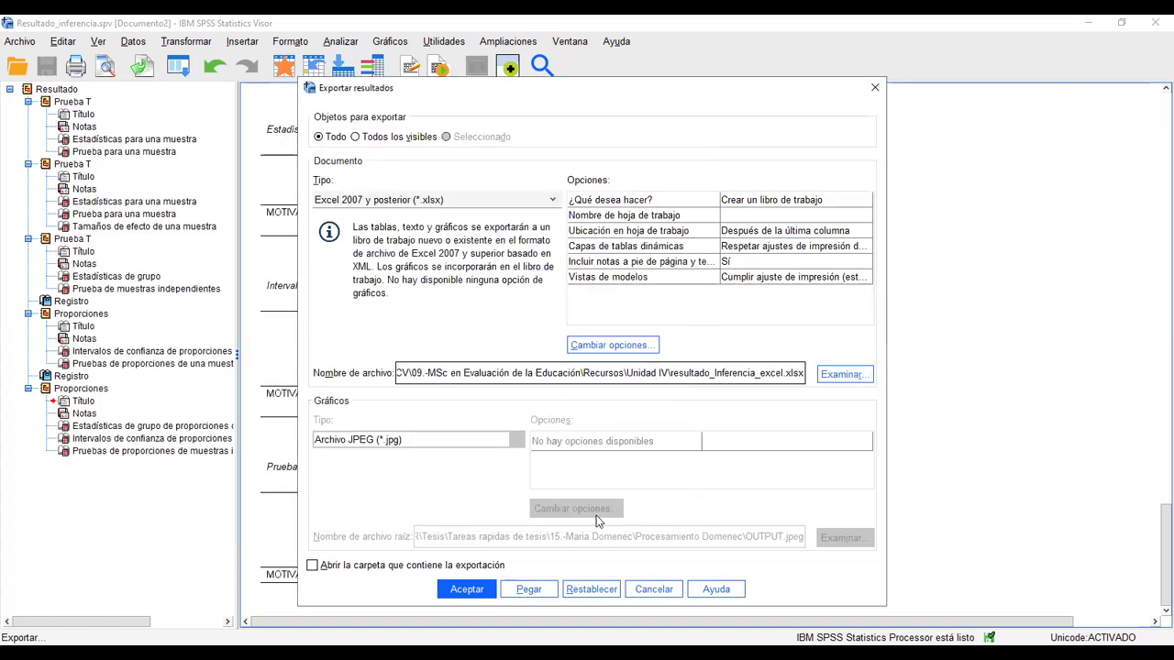
click(463, 590)
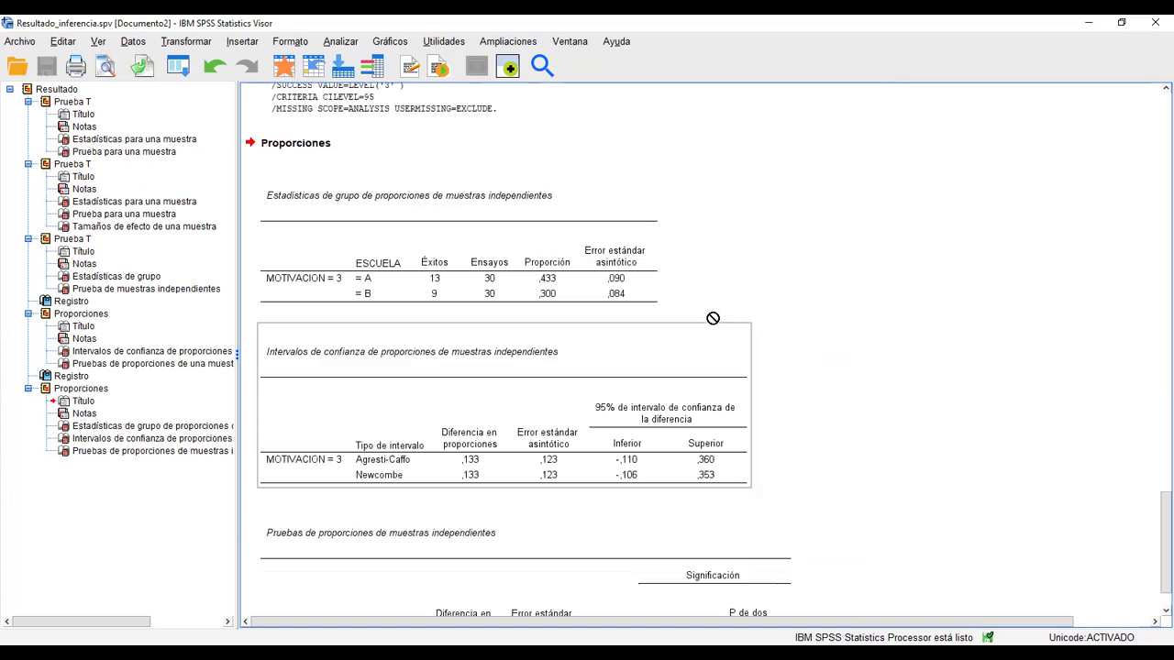
scroll(720, 317, up, 5)
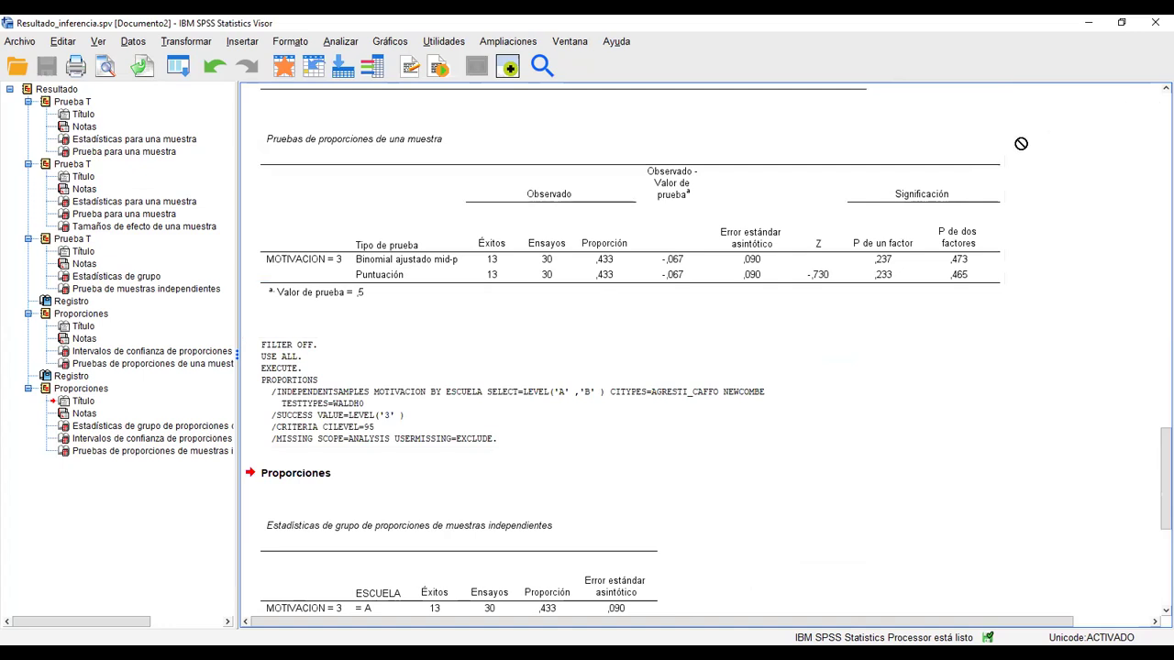
scroll(968, 223, up, 3)
scroll(966, 222, up, 6)
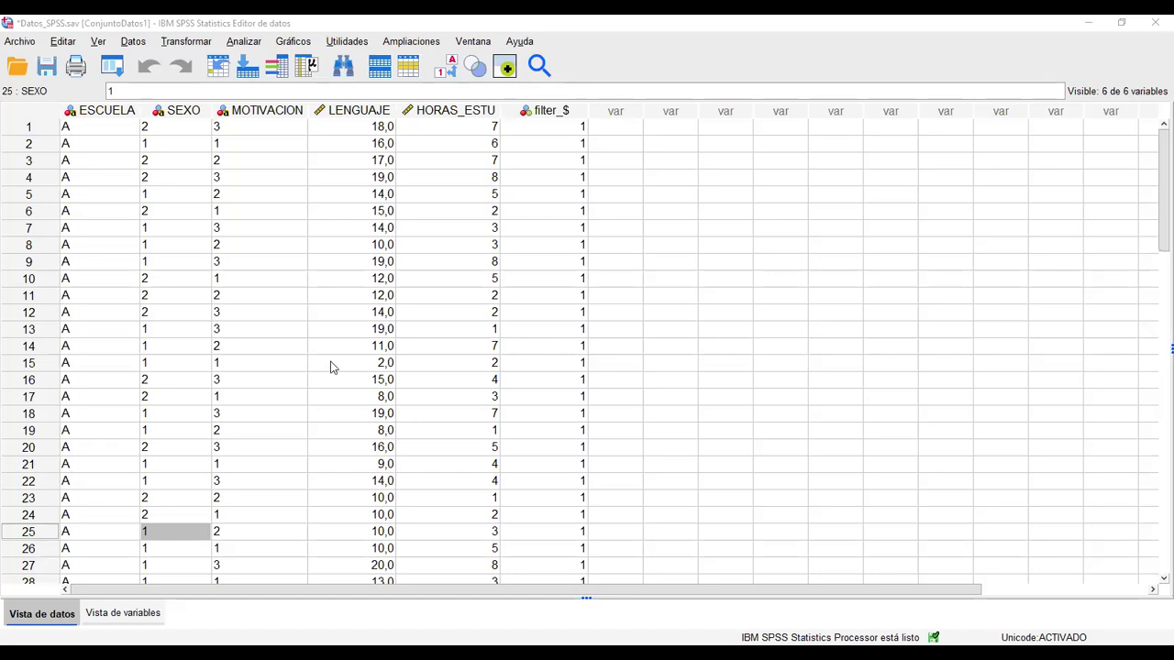
Examine the paired LENGUAJE and HORAS_ESTU values across the cases of both schools in the Datos_SPSS.sav data
scroll(288, 297, down, 3)
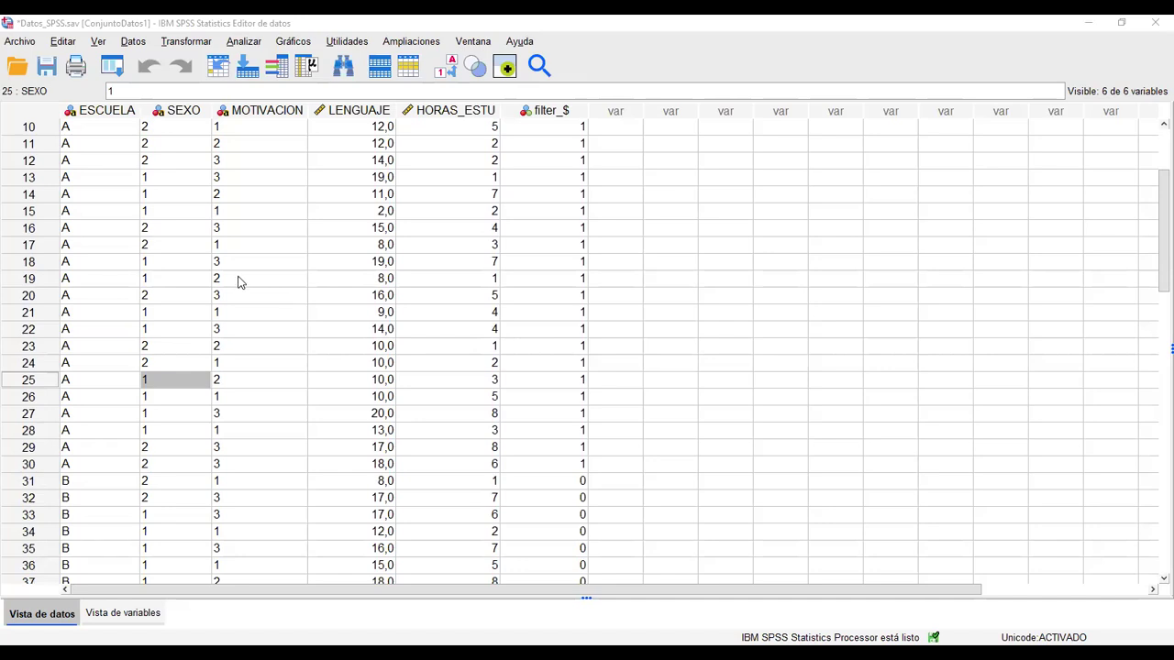
scroll(288, 366, up, 3)
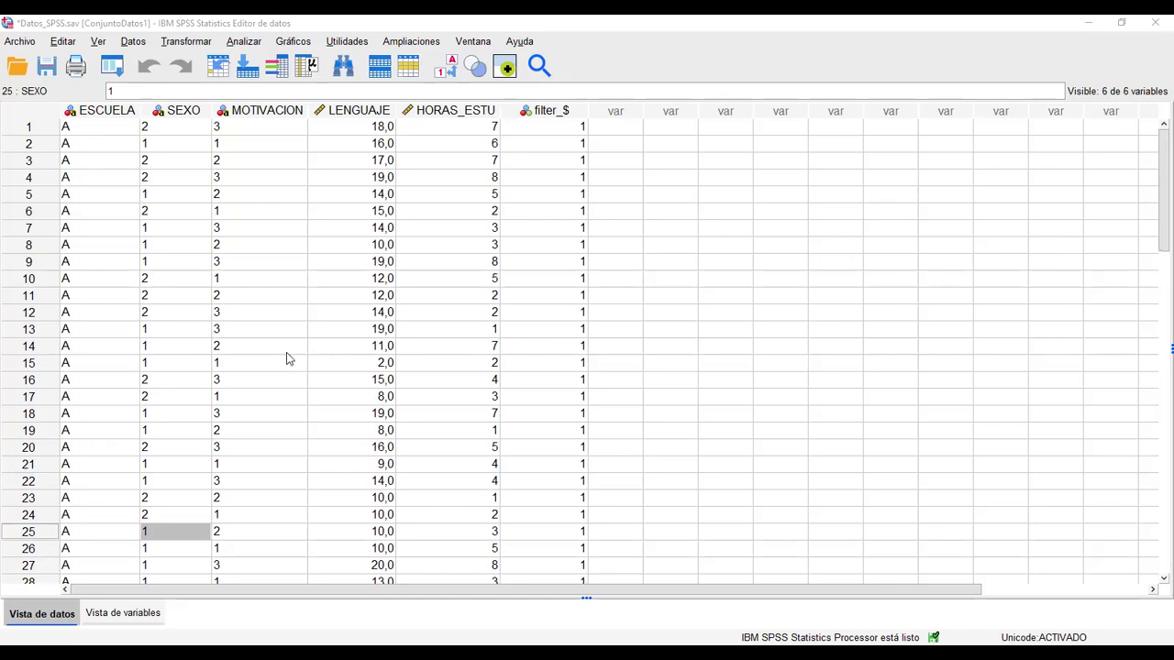
drag(338, 116, 407, 125)
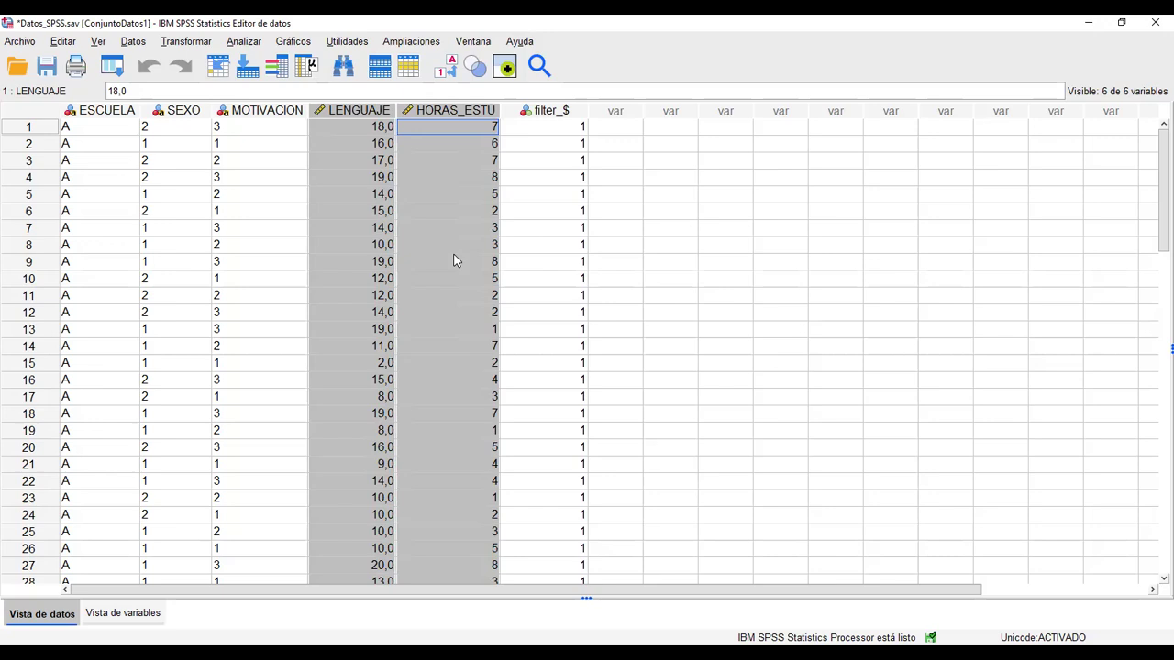
scroll(451, 262, down, 8)
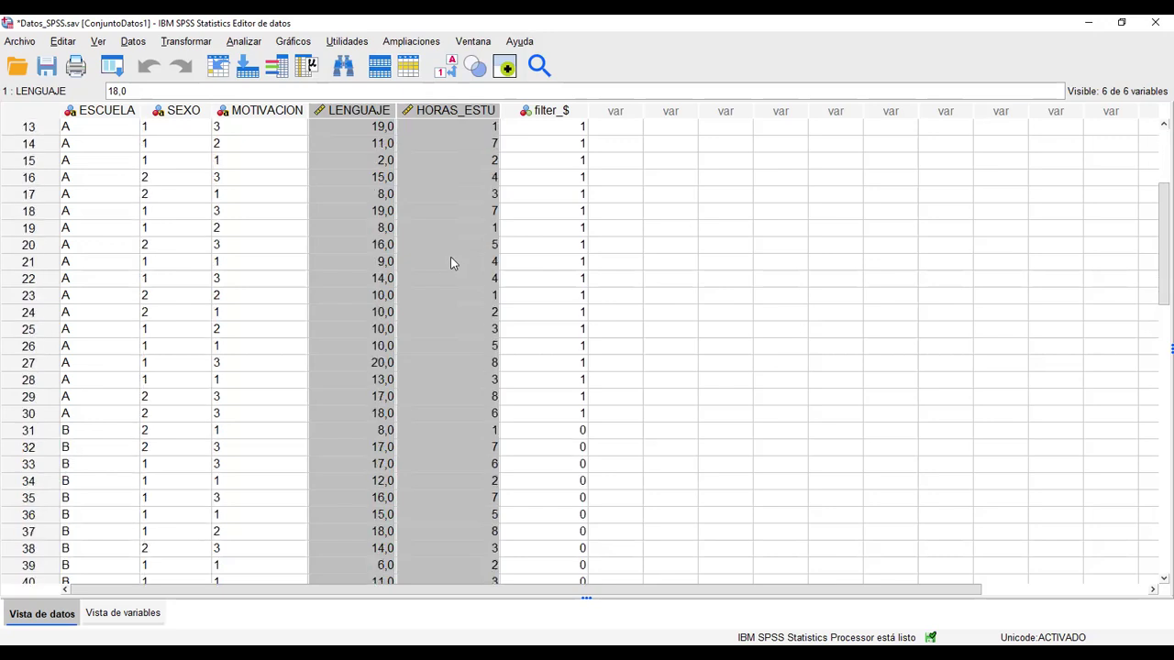
scroll(450, 263, down, 3)
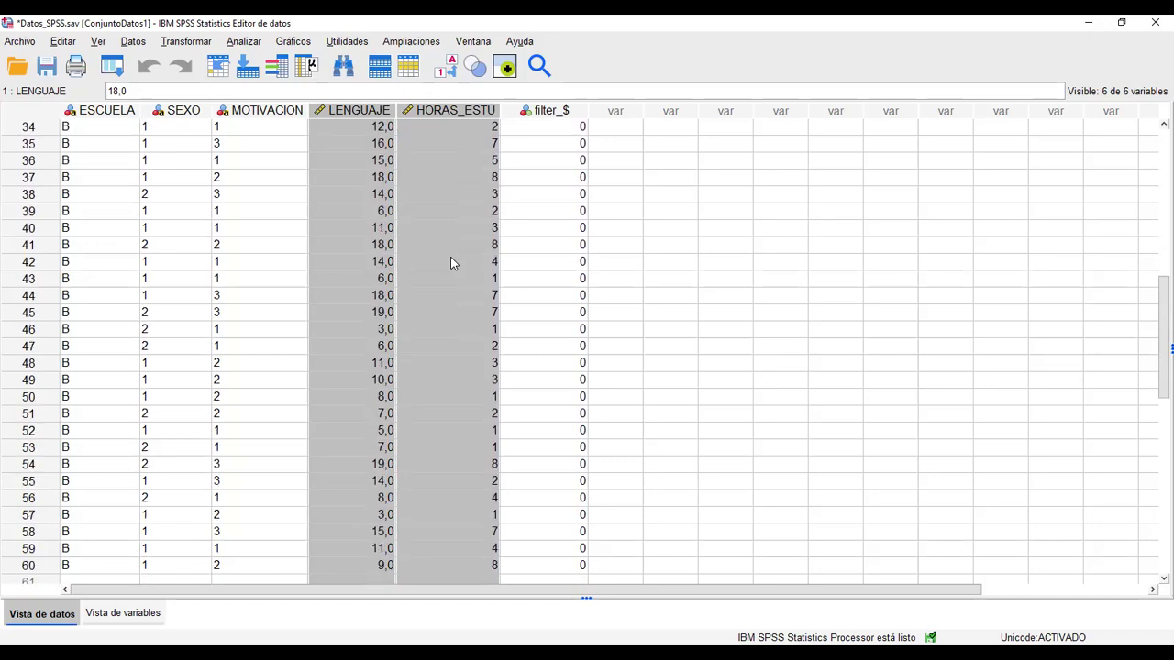
scroll(450, 262, down, 3)
scroll(450, 263, up, 10)
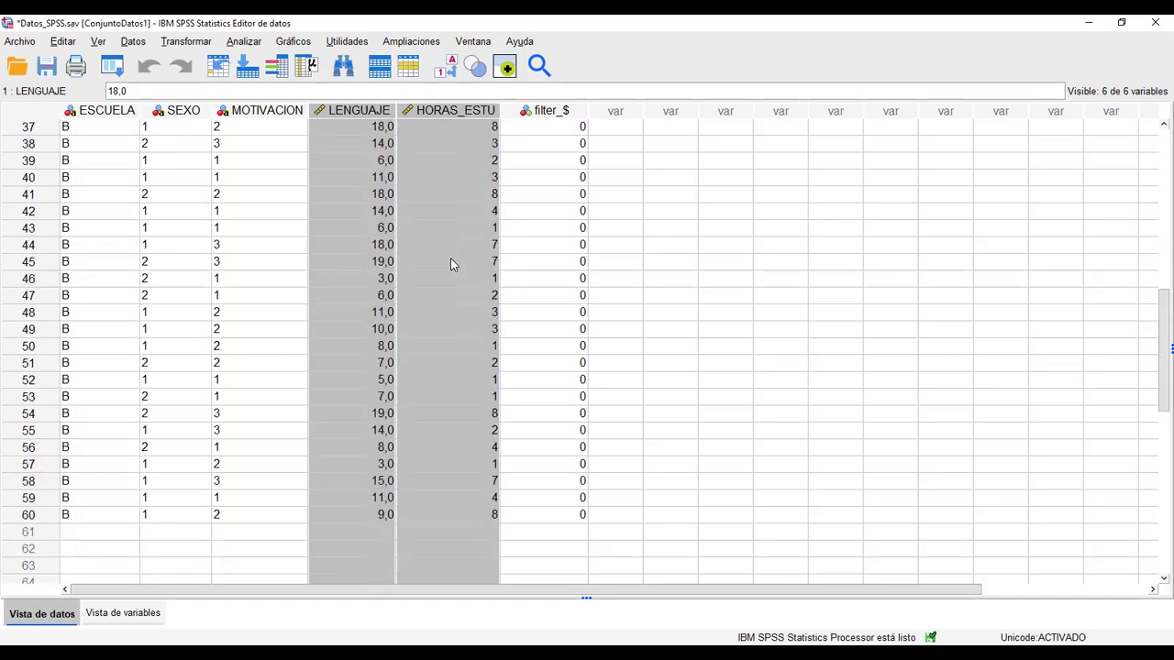
scroll(450, 257, up, 4)
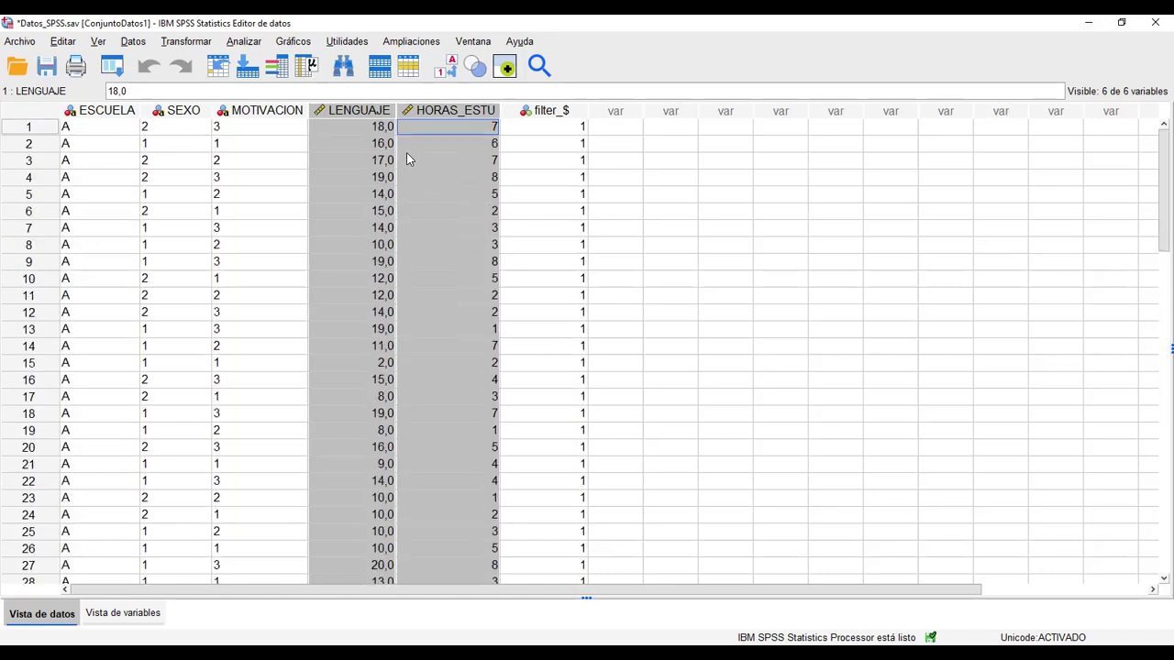
click(365, 131)
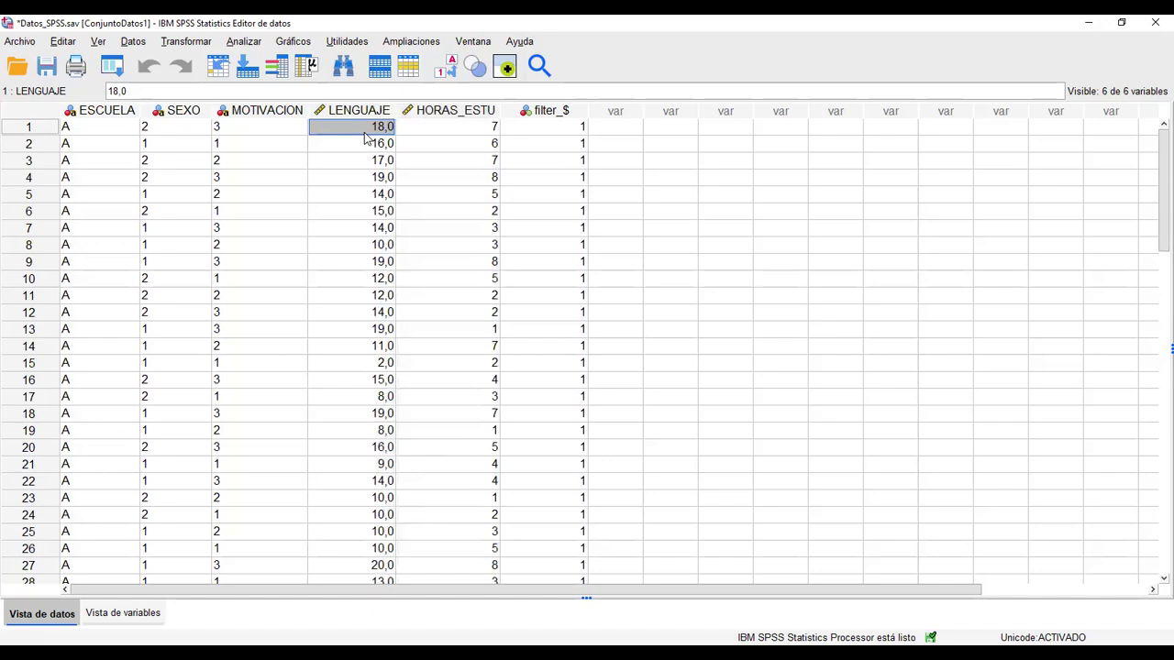
click(444, 131)
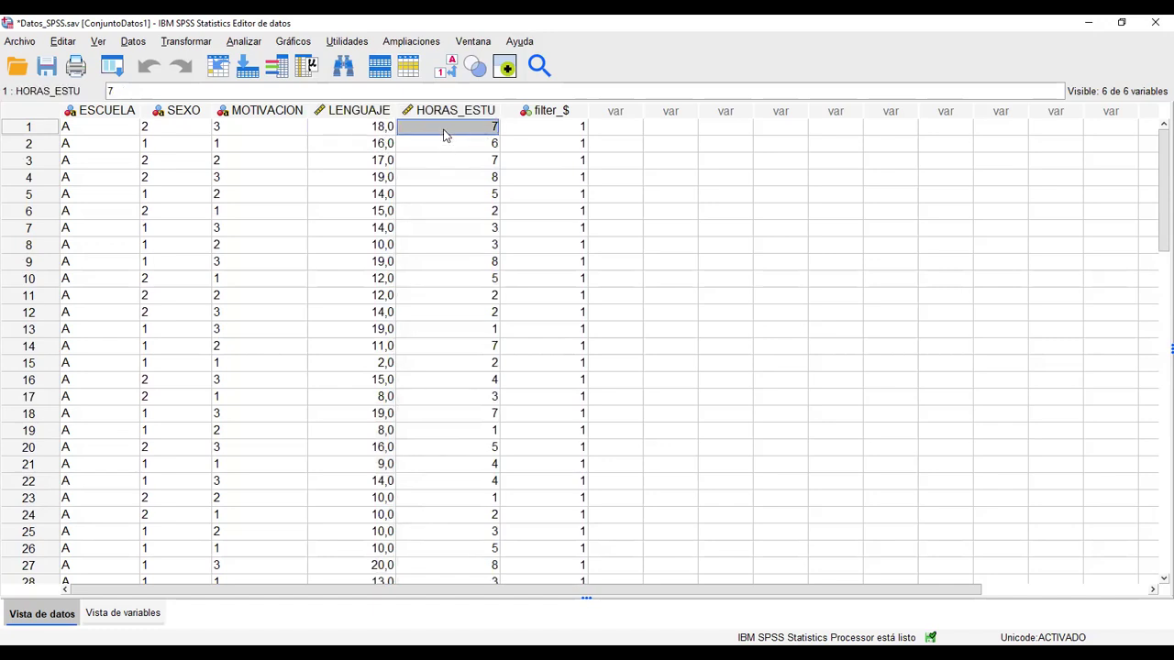
drag(354, 129, 418, 129)
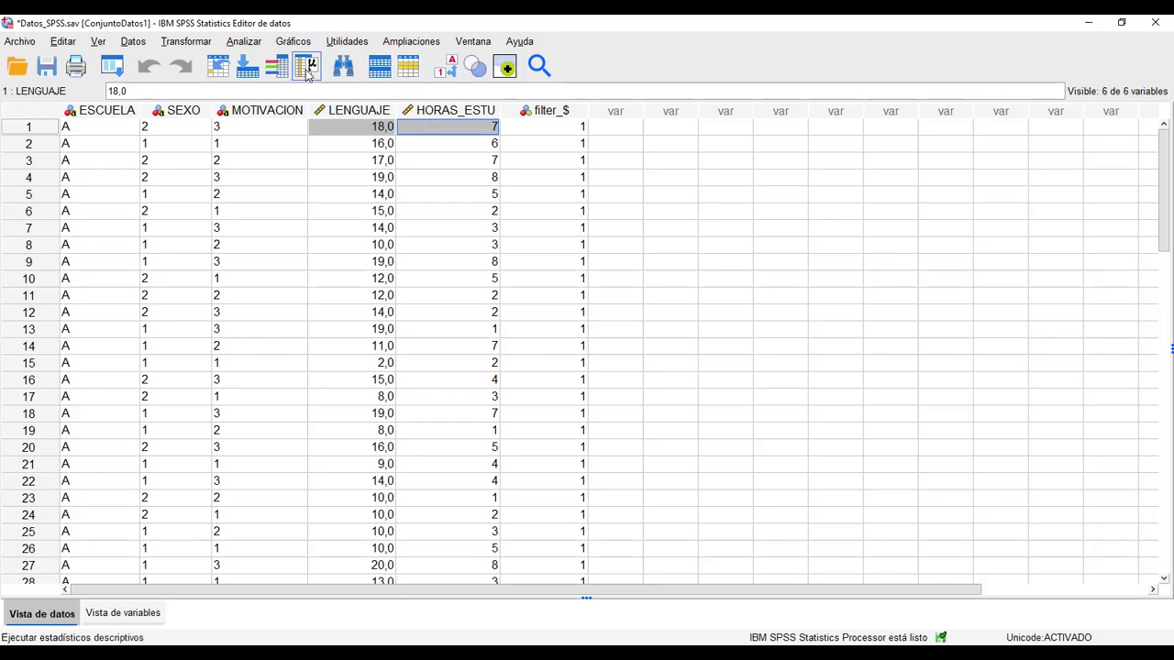
Set up a bivariate correlation between the language grade (LENGUAJE) and weekly study hours, using the Pearson coefficient
click(243, 42)
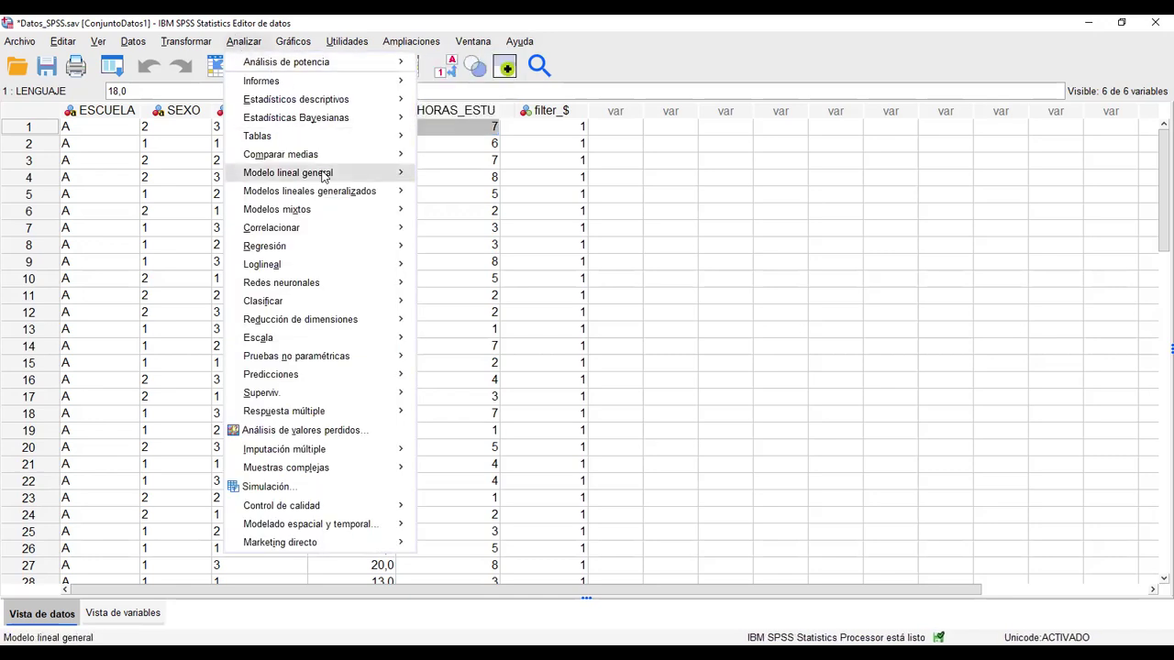
mouse_move(282, 235)
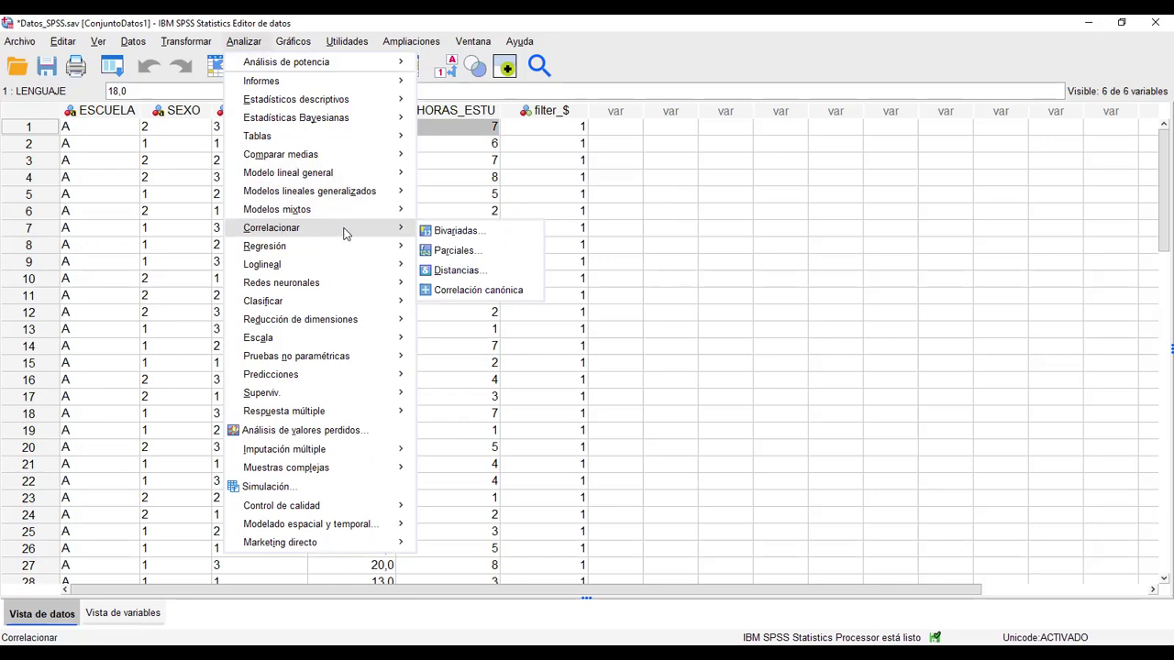
click(464, 232)
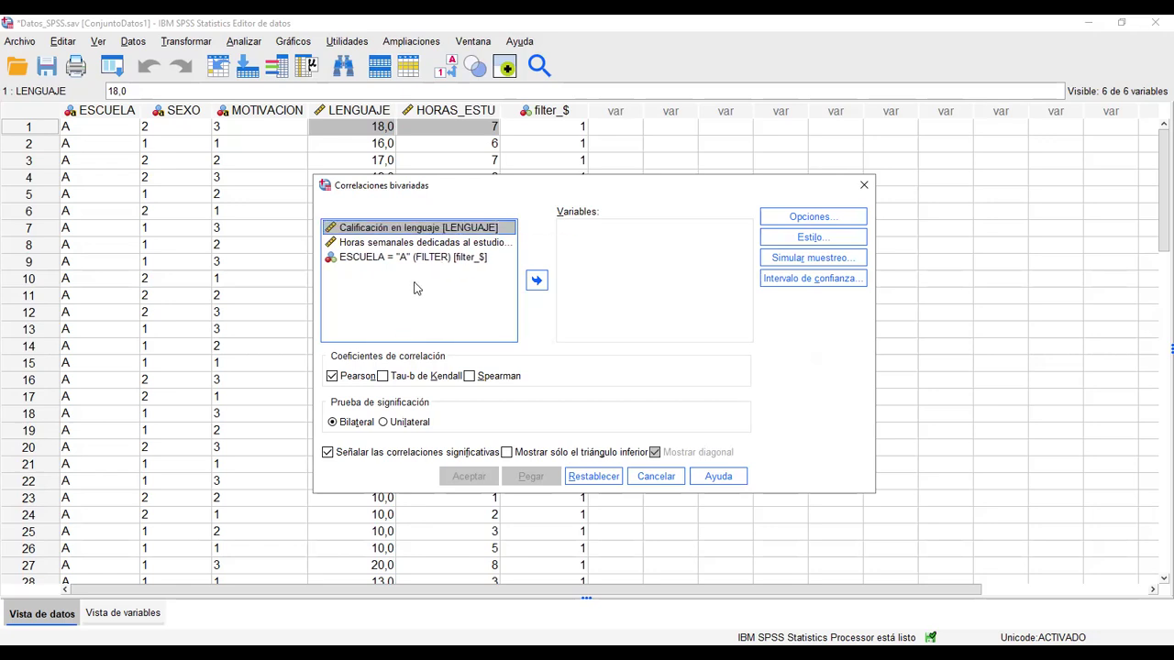
shift+click(365, 238)
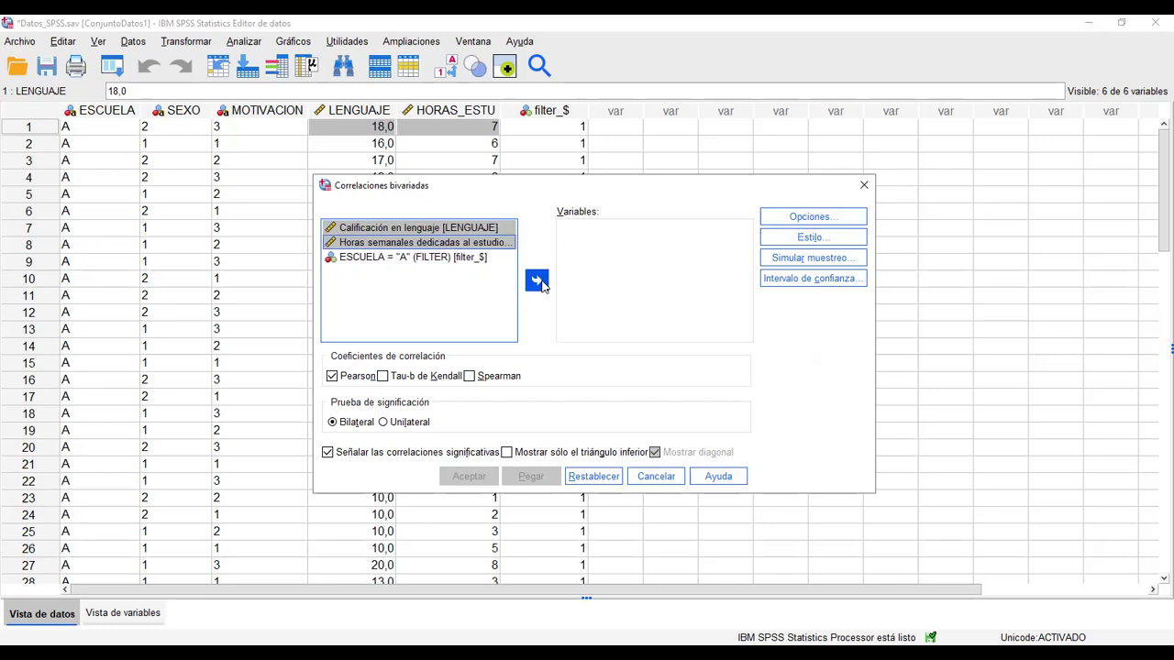
click(539, 282)
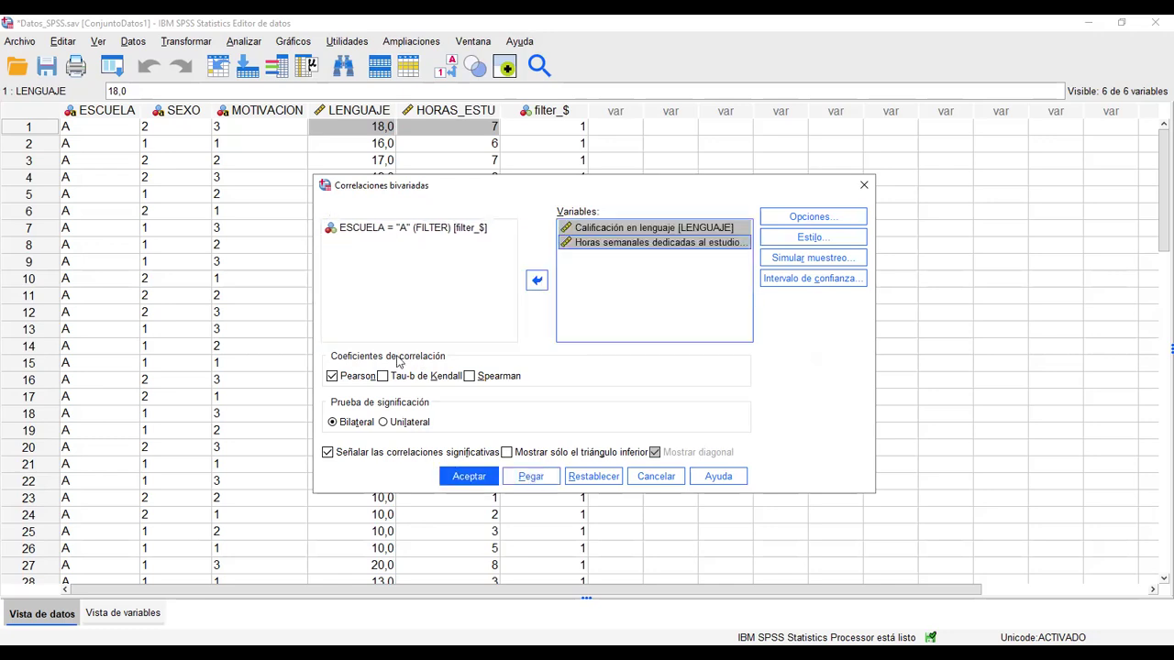
click(334, 378)
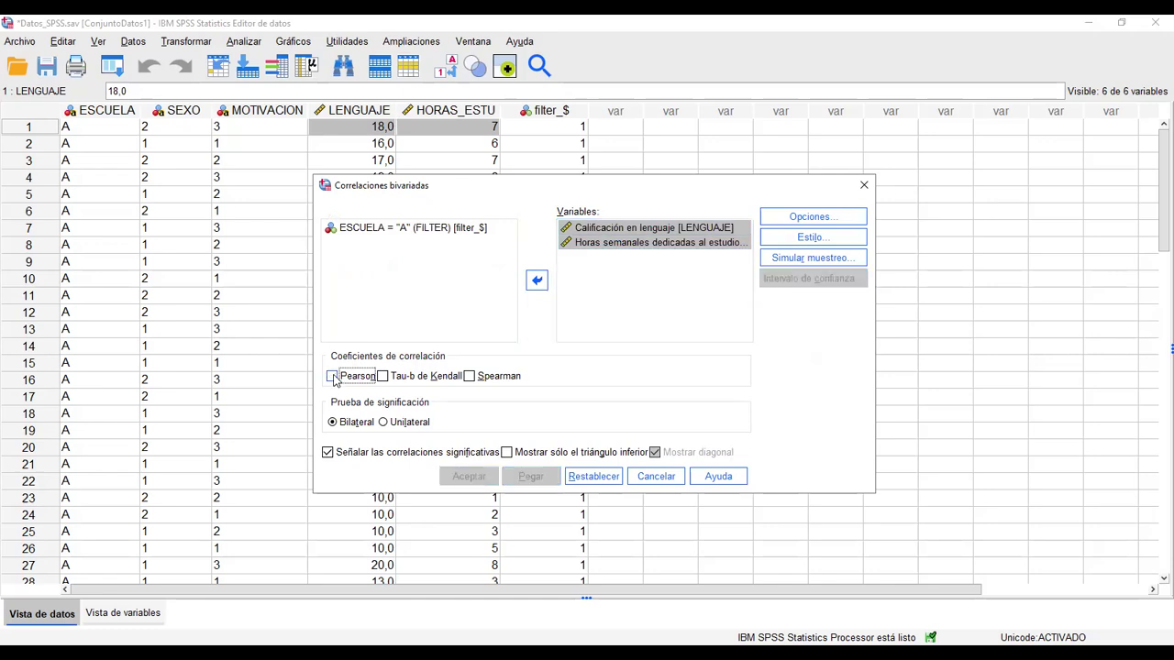
click(334, 378)
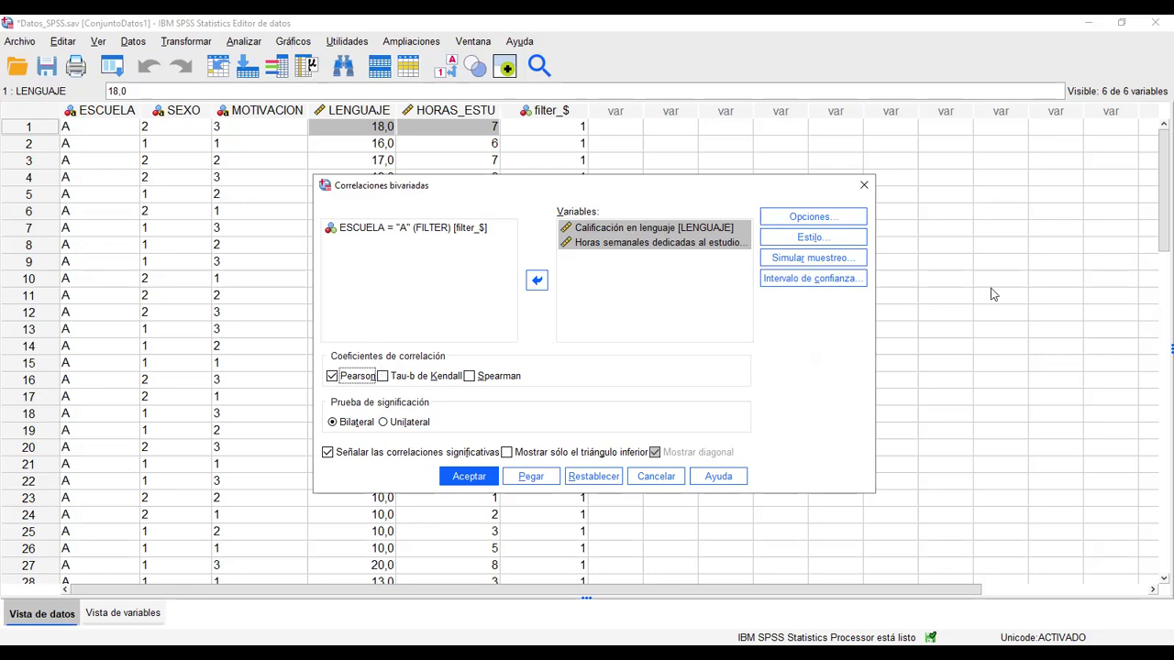
Review the bivariate correlation's statistics and missing-value options and its table style conditions without changing them
click(858, 221)
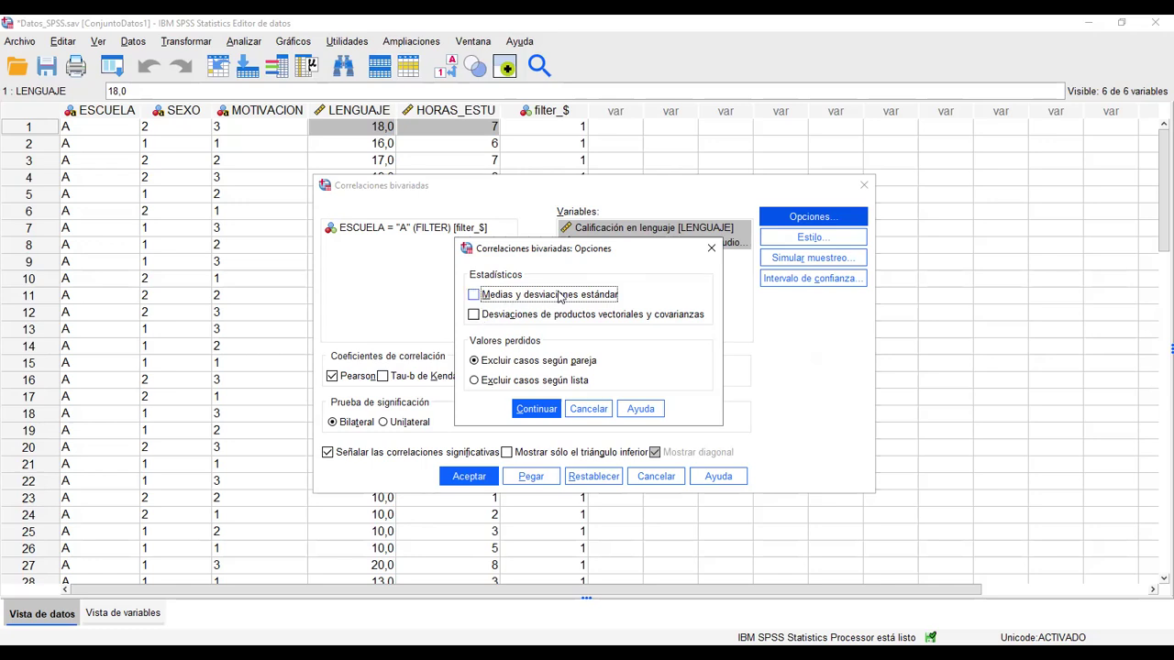
click(535, 409)
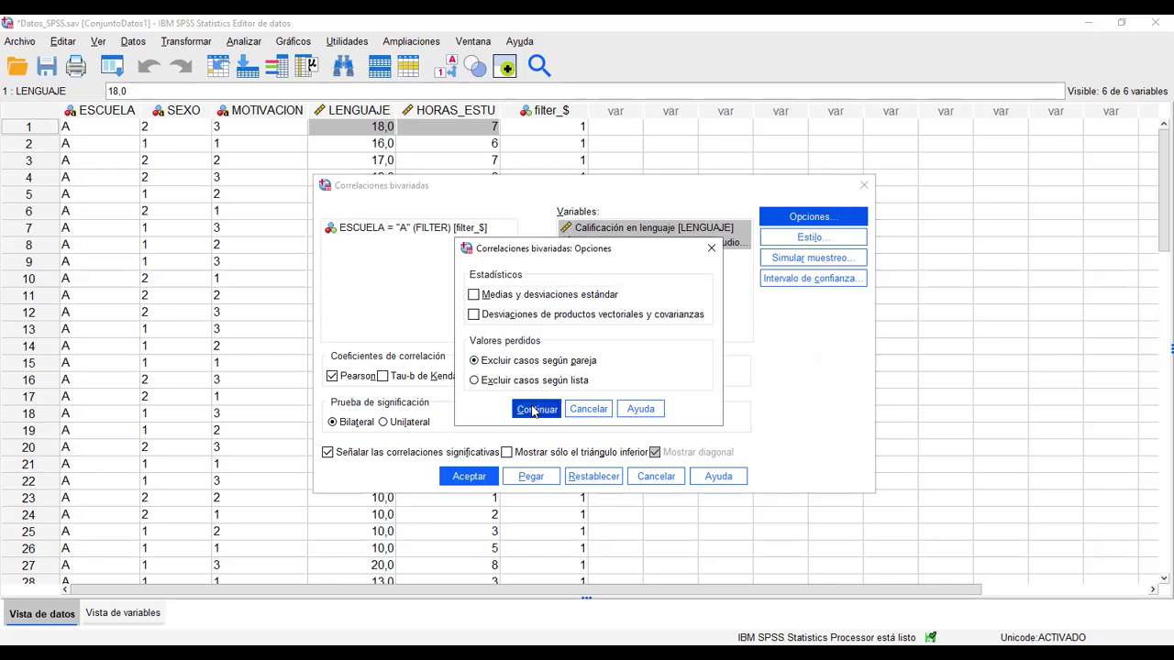
click(841, 236)
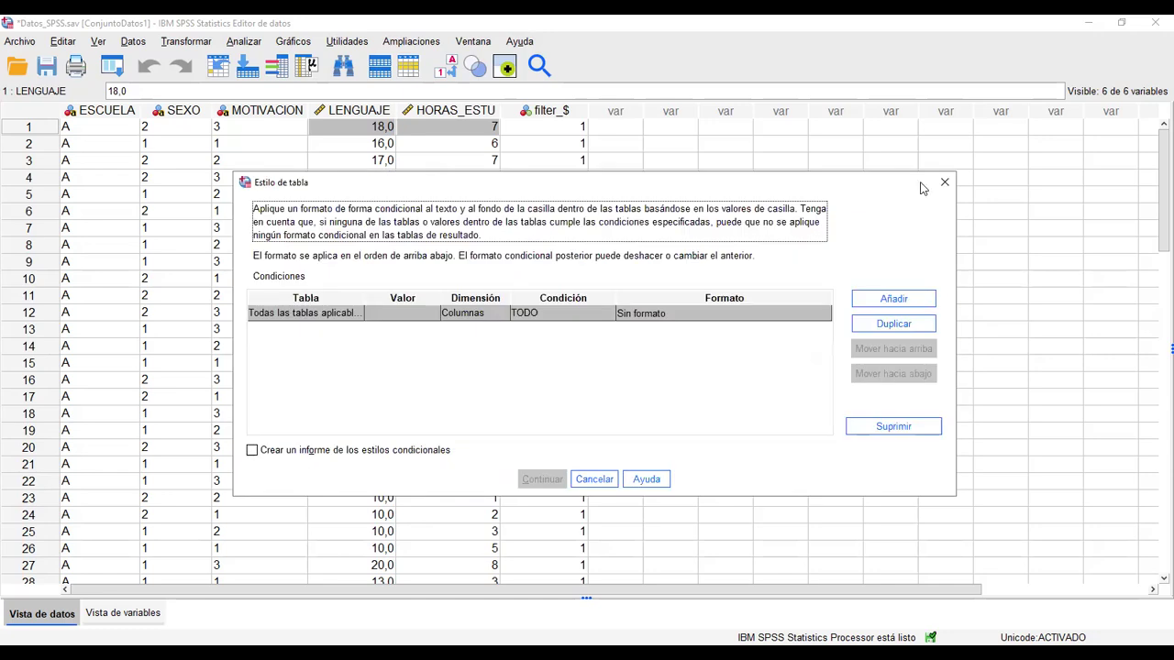
click(944, 183)
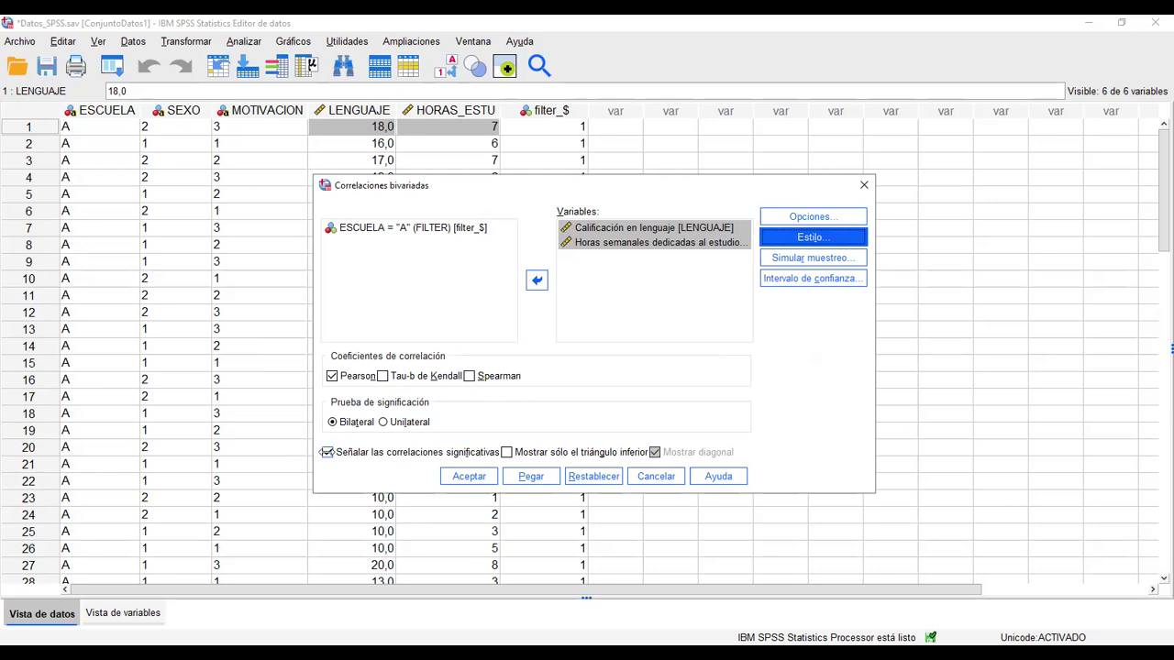
Run the bivariate correlation with significant correlations flagged and the full matrix shown instead of only the lower triangle
click(329, 453)
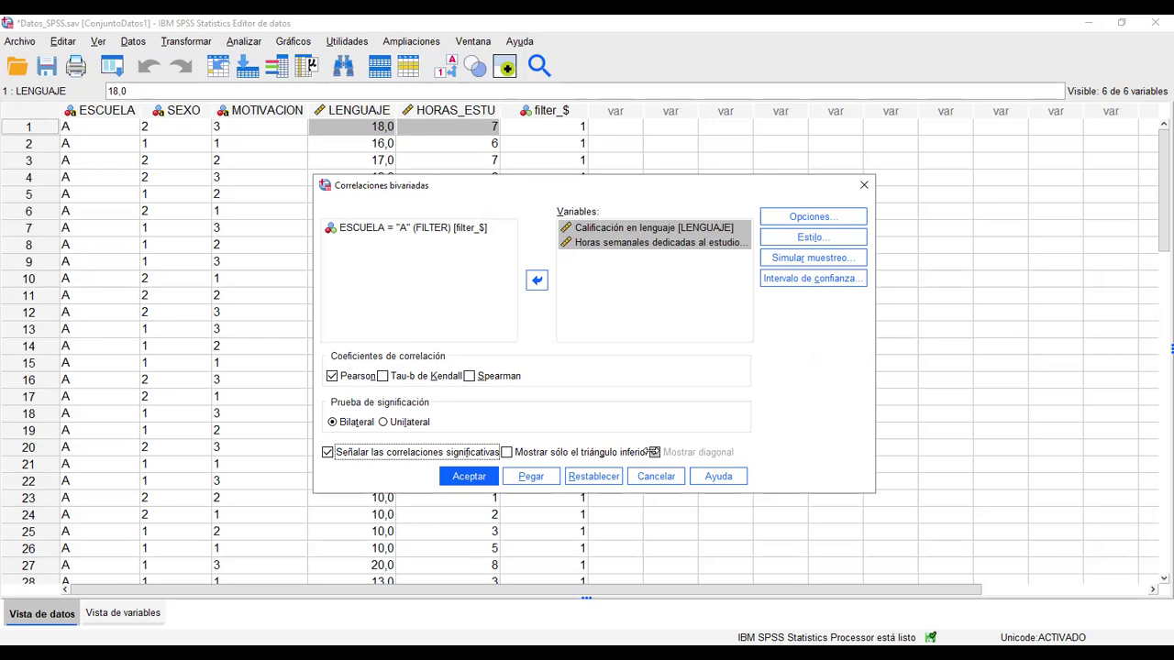
click(506, 452)
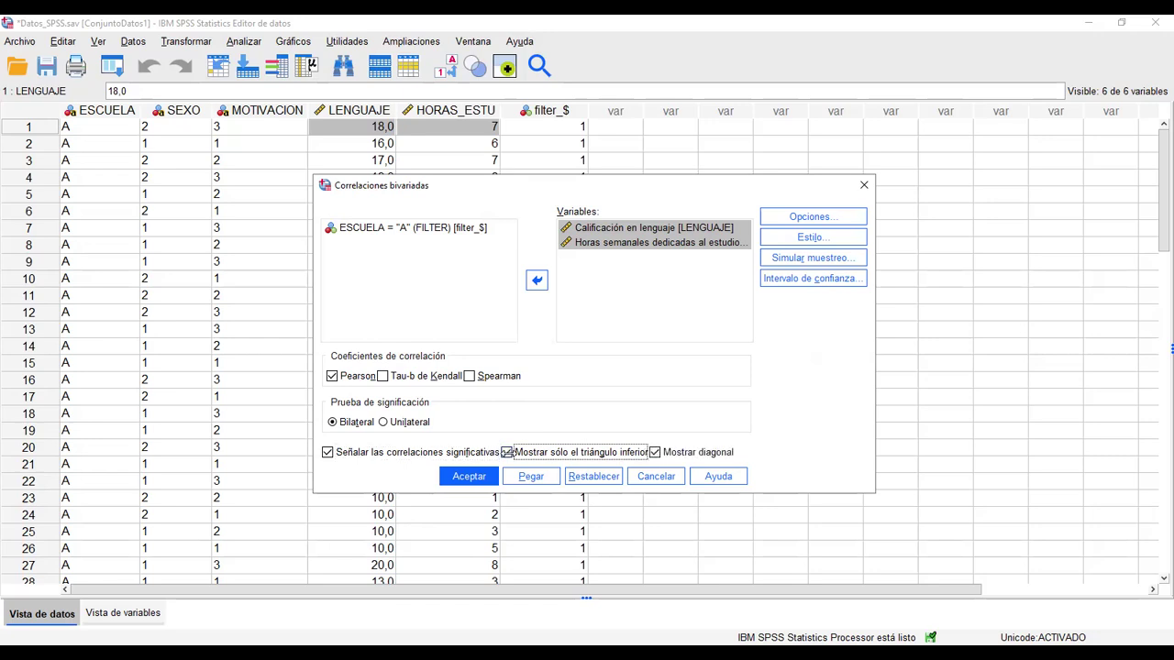
click(507, 452)
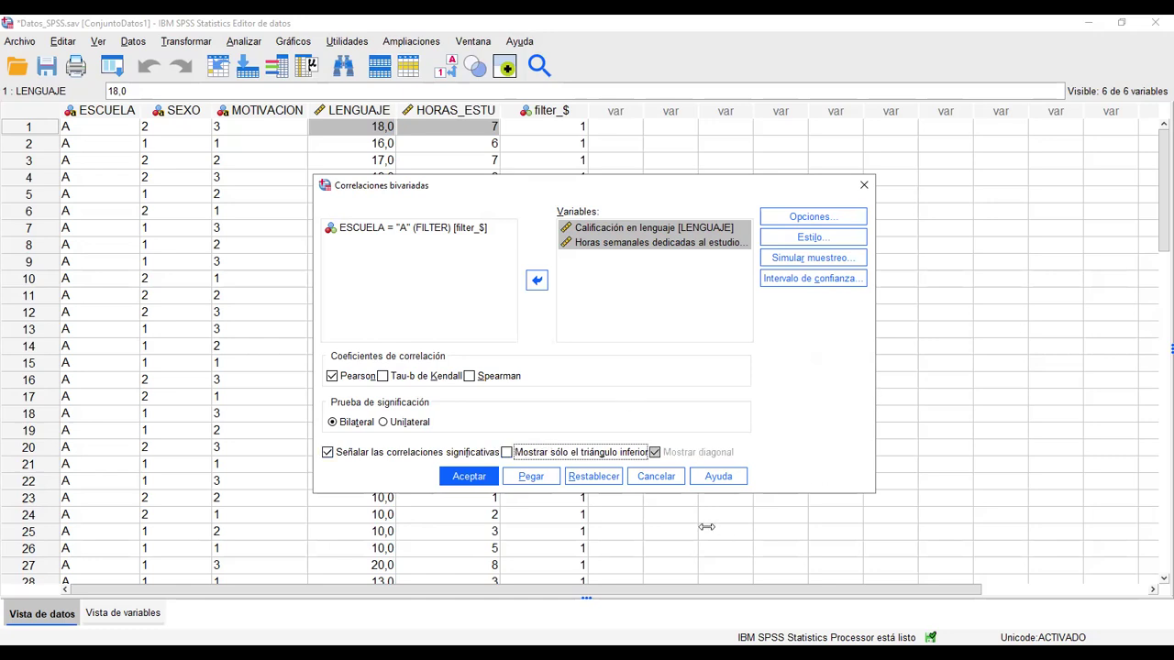
click(481, 484)
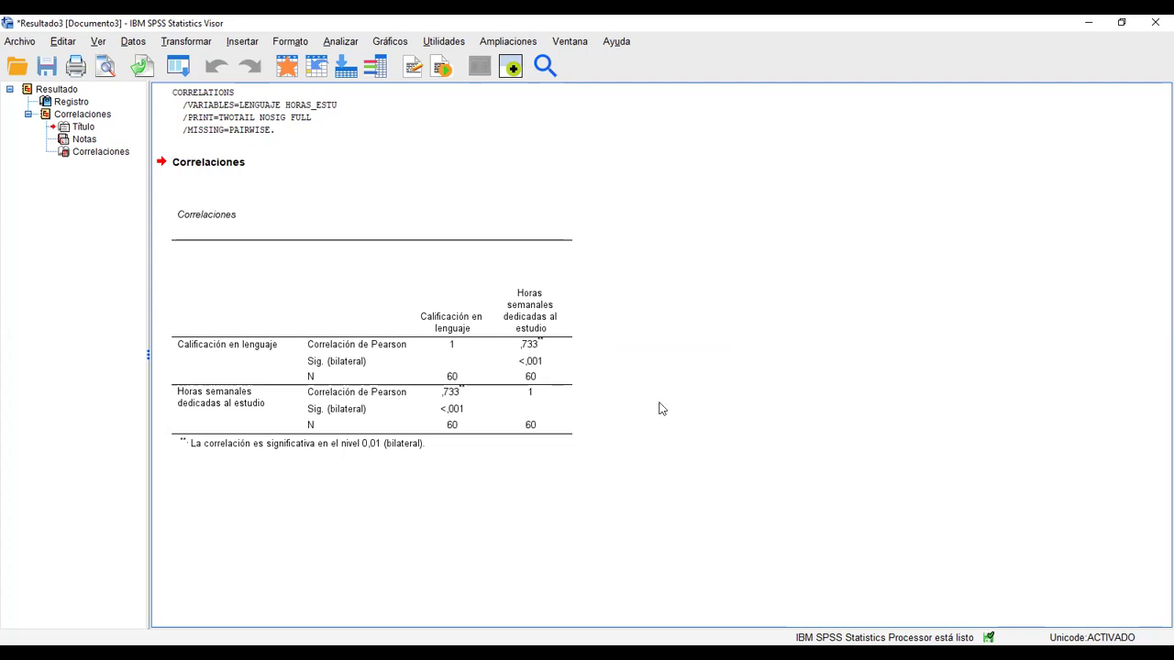
click(239, 461)
click(498, 367)
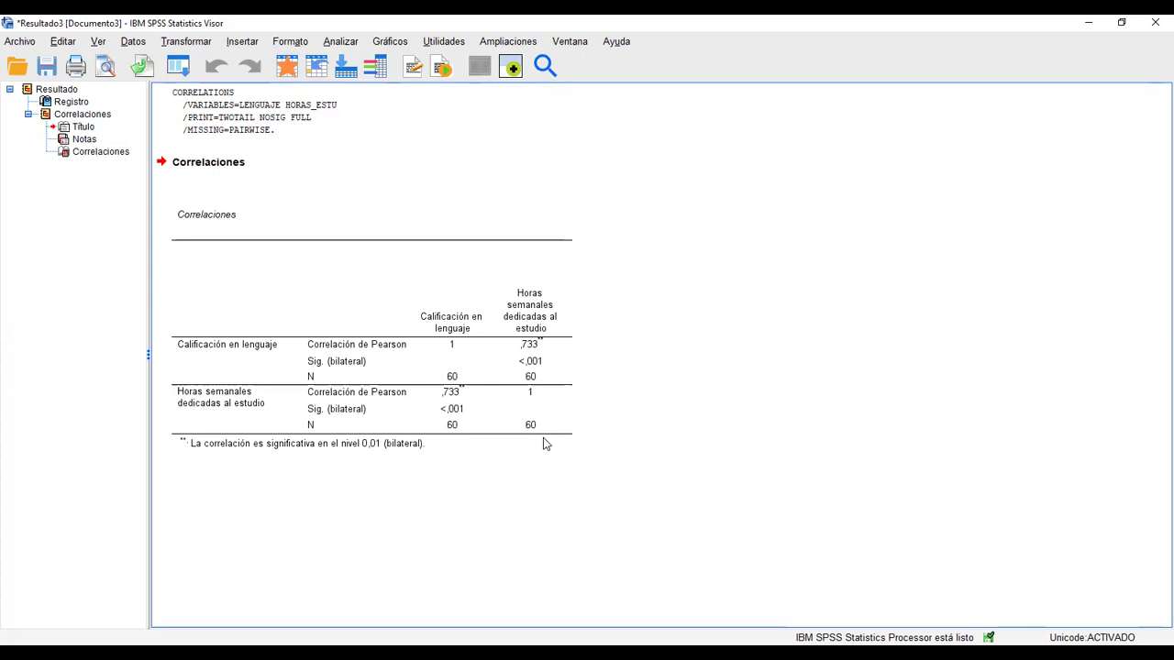
Split the data file by ESCUELA, organising the results by groups and sorting the file by the grouping variable
click(133, 41)
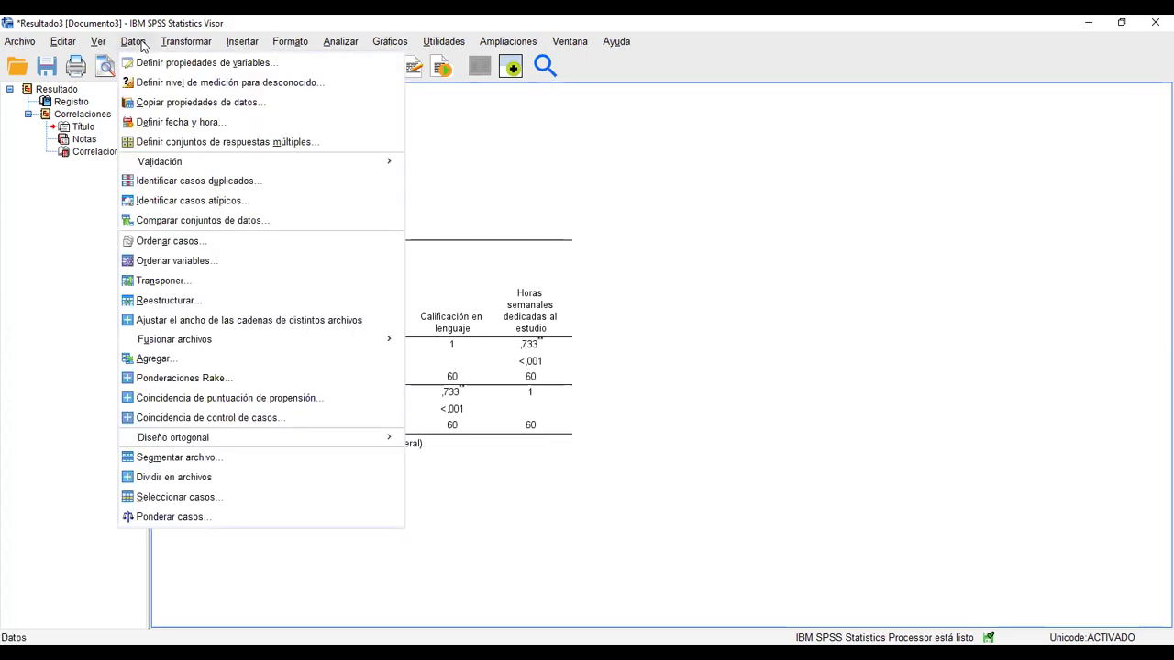
click(154, 463)
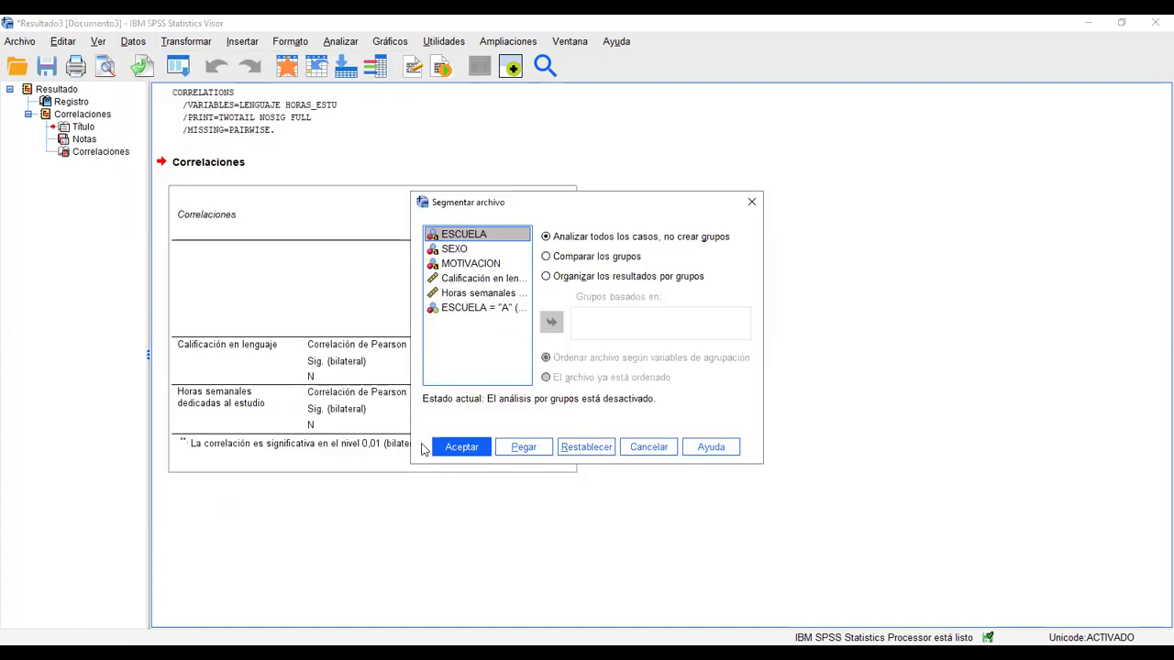
click(546, 282)
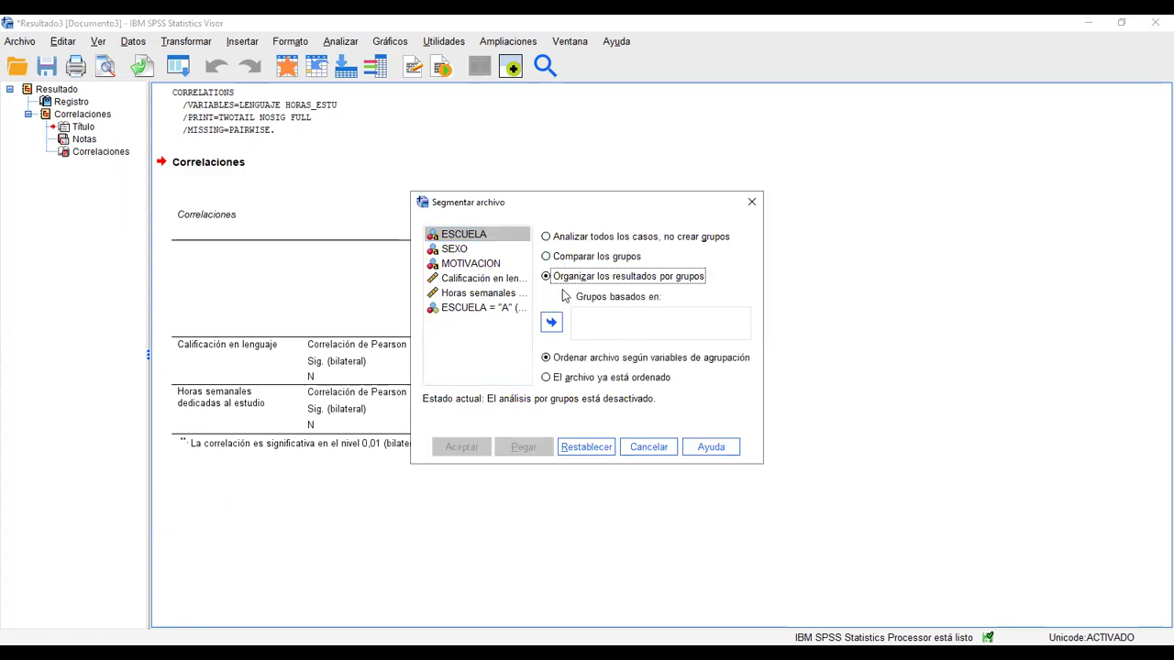
click(472, 239)
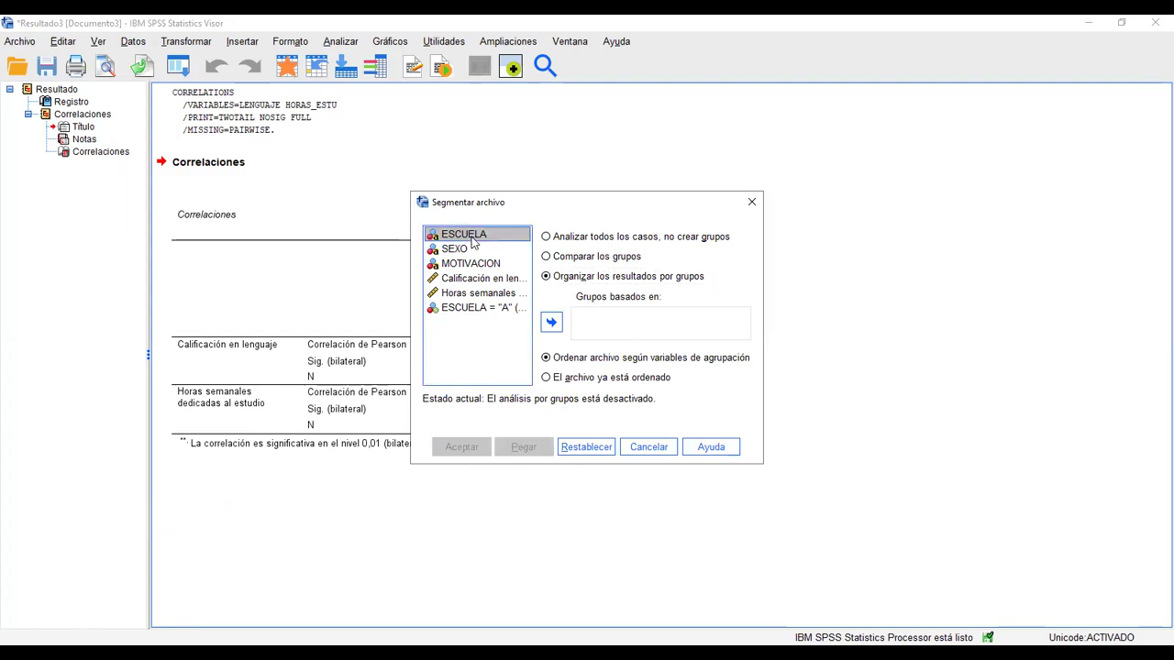
click(552, 323)
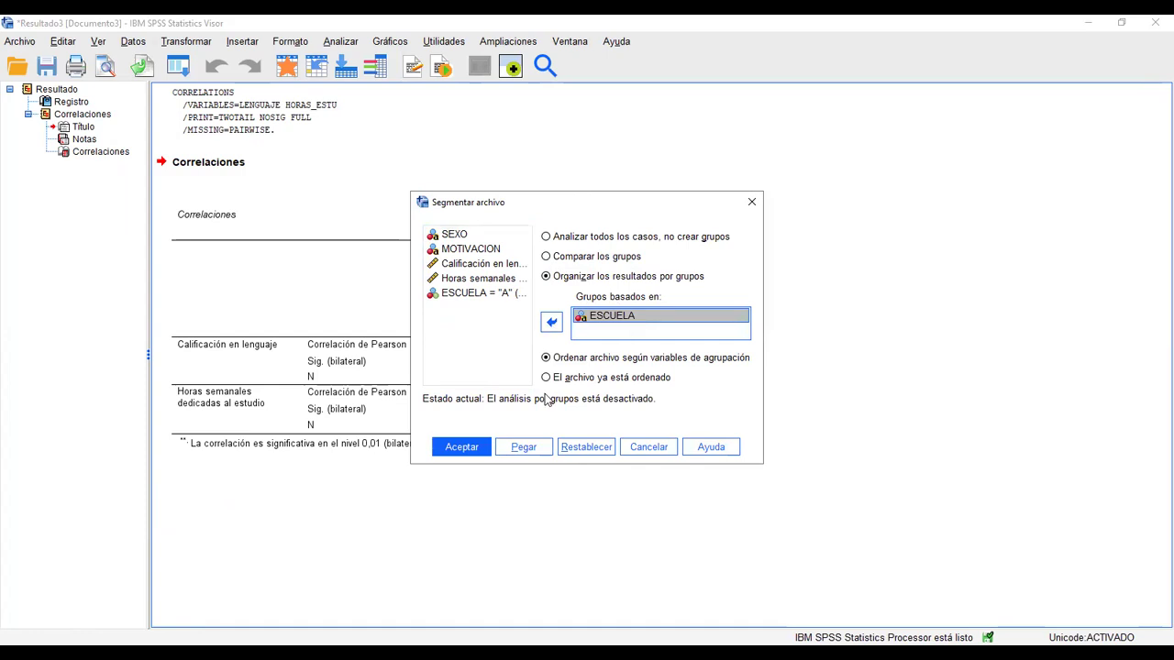
click(471, 450)
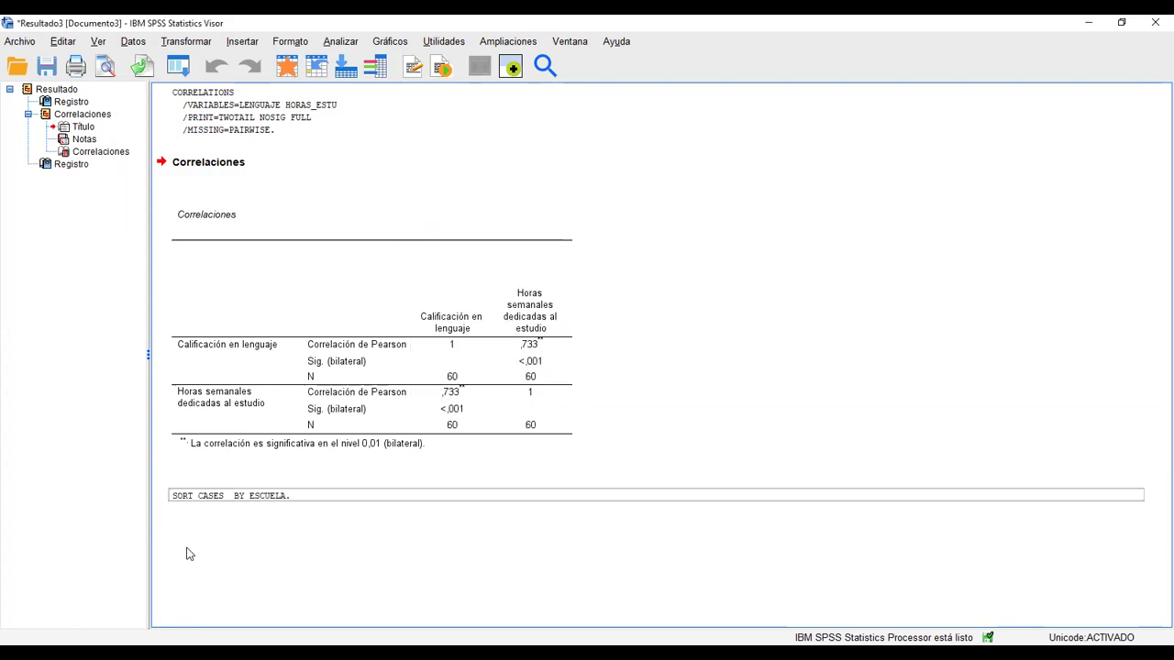
click(266, 523)
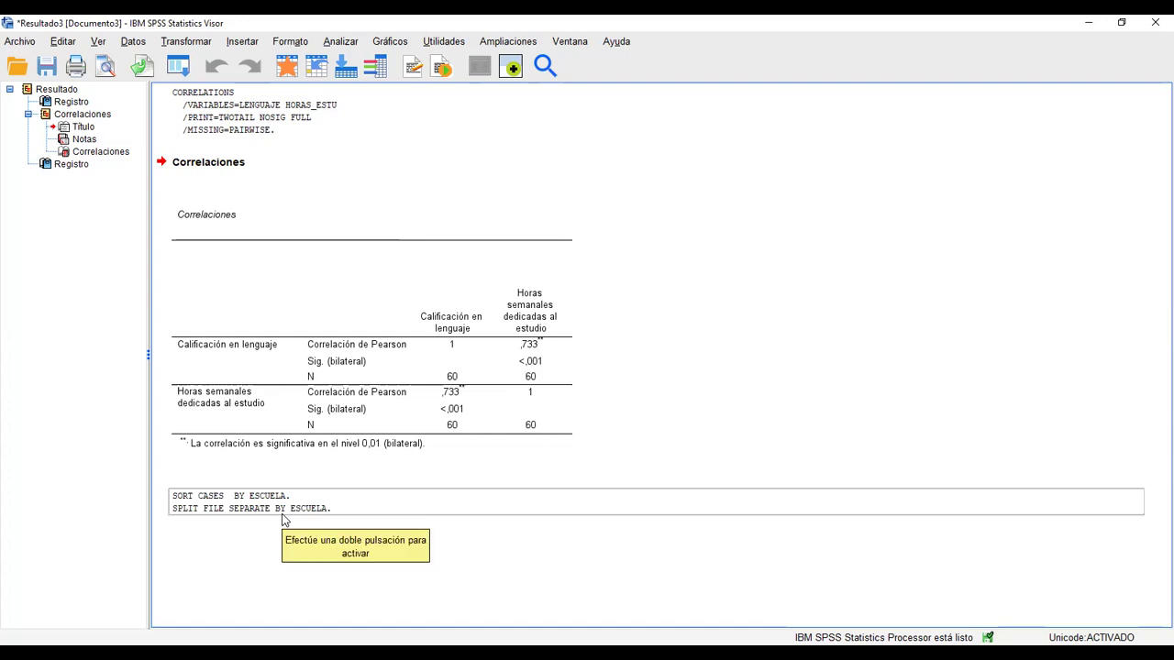
Rerun the bivariate Pearson correlation of language grade and weekly study hours on the file split by school
click(178, 73)
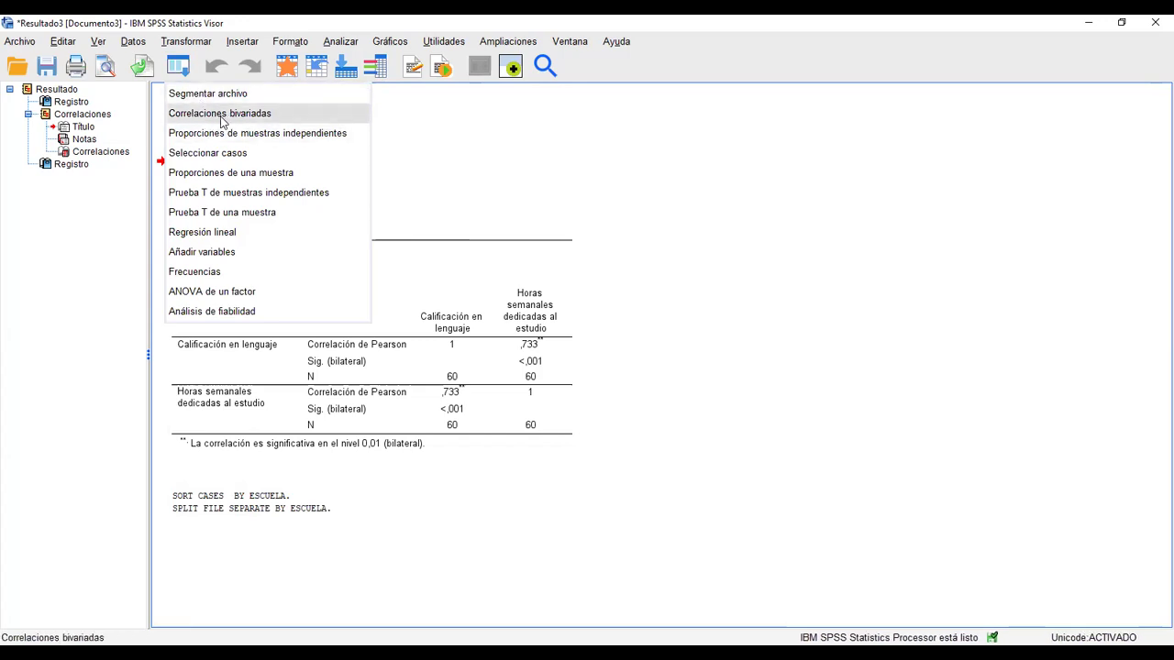
click(222, 122)
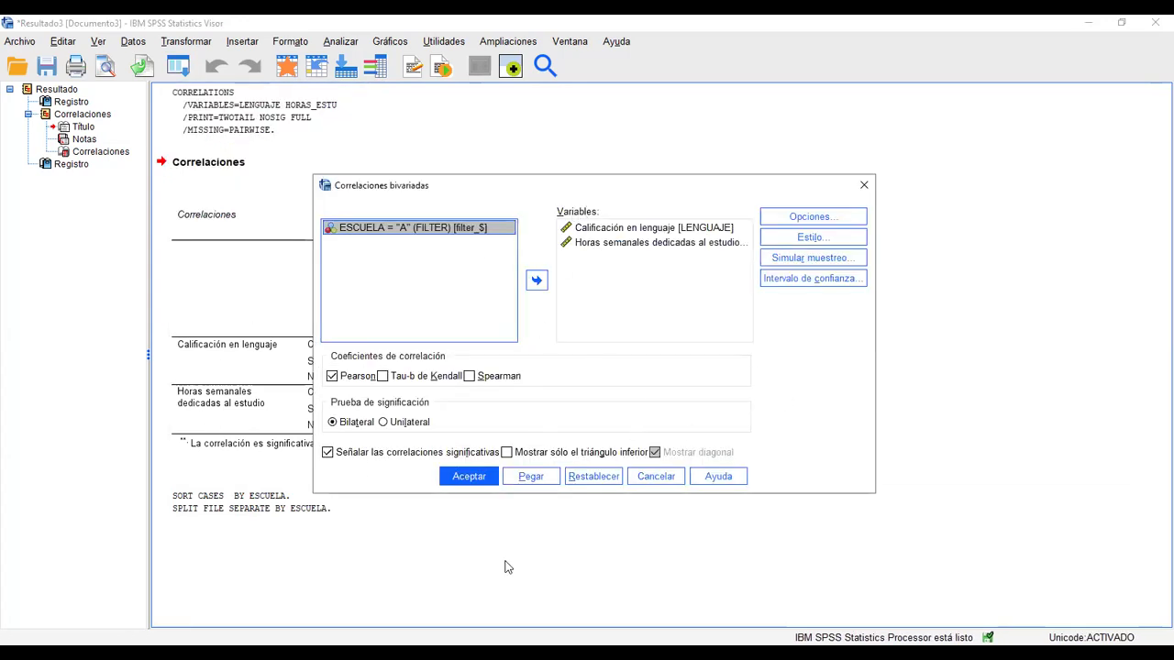
click(484, 479)
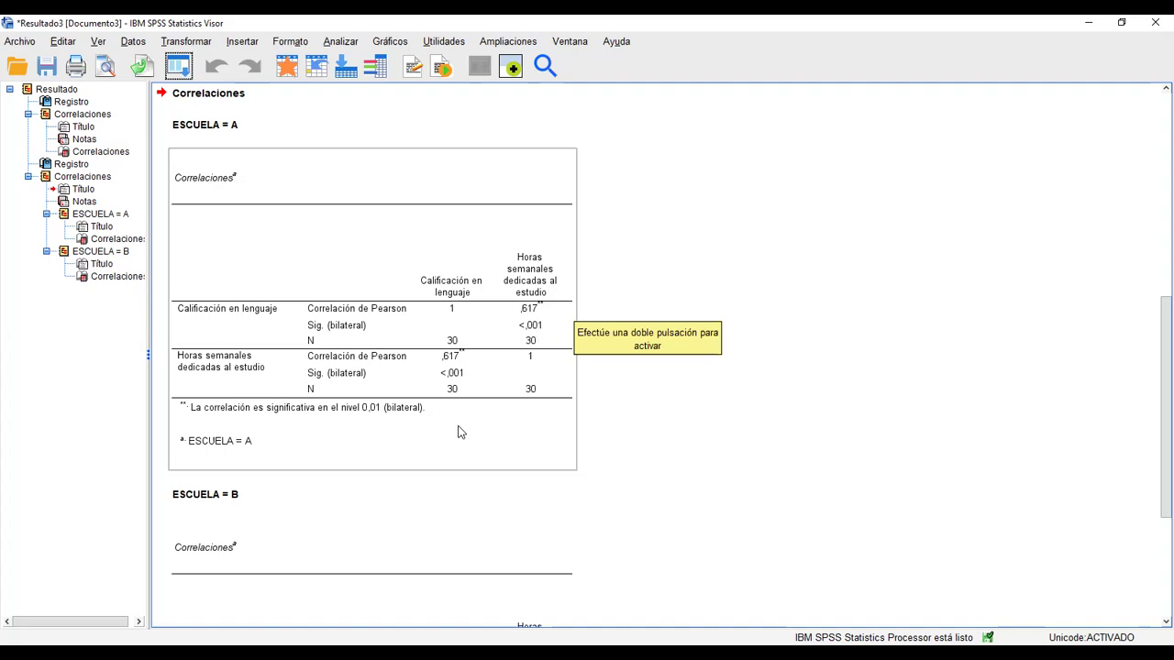
Compare the Pearson correlations and significance values in the ESCUELA = A and ESCUELA = B output tables
scroll(460, 432, down, 3)
scroll(461, 432, down, 3)
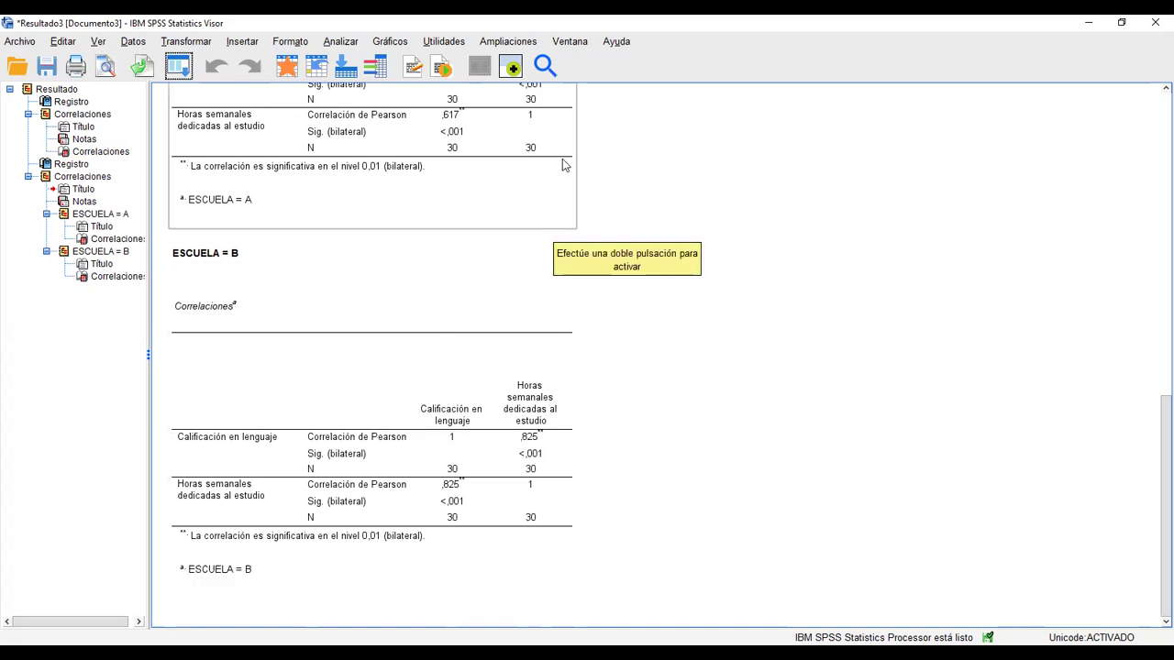
scroll(561, 163, up, 2)
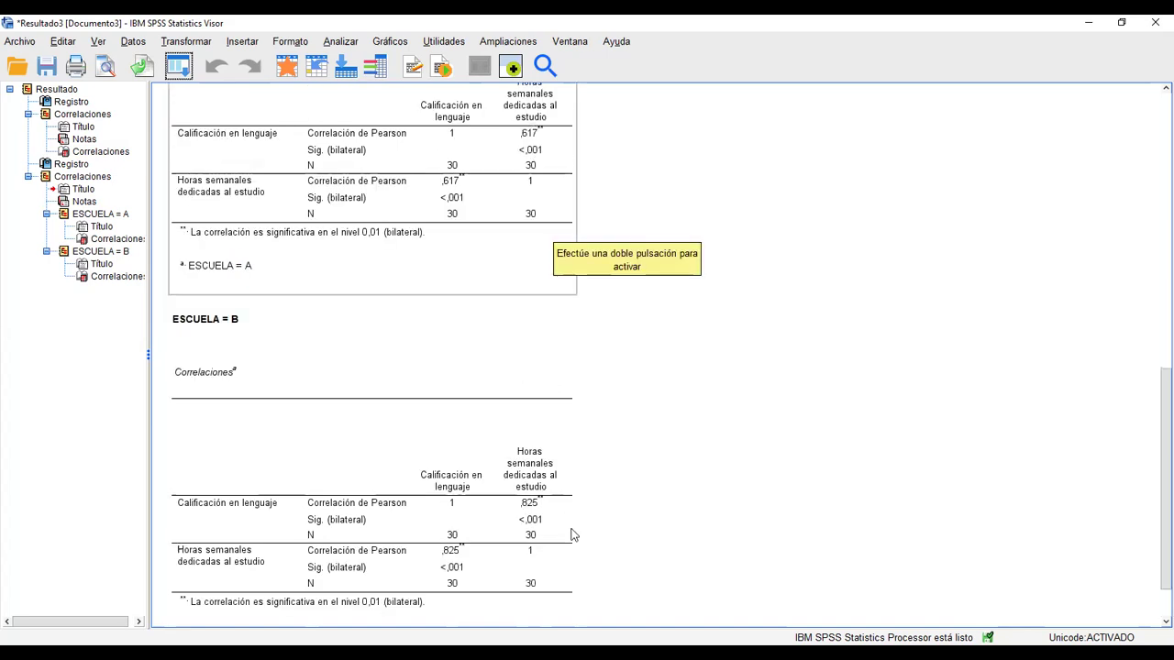
scroll(557, 517, down, 3)
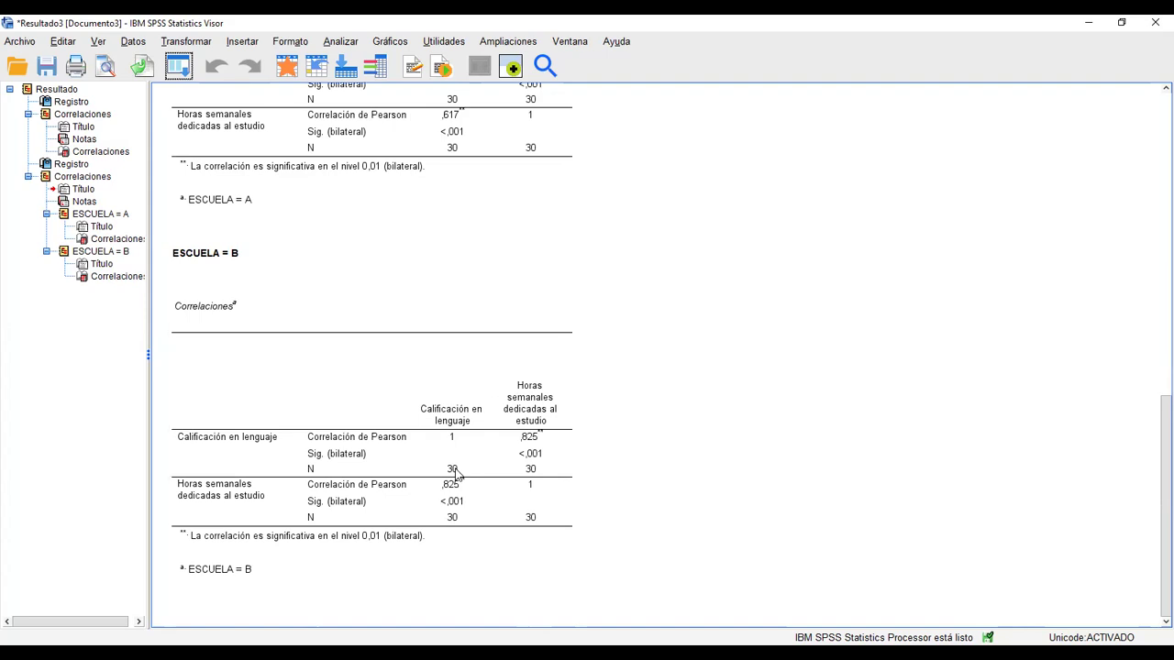
scroll(449, 459, up, 6)
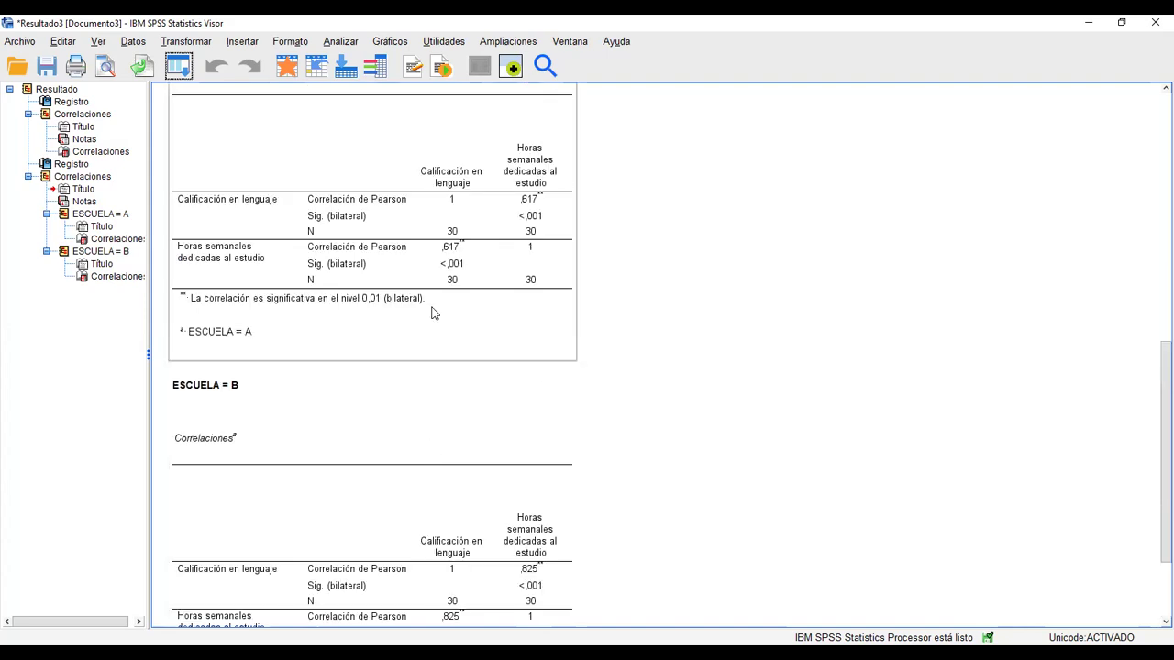
scroll(502, 341, down, 3)
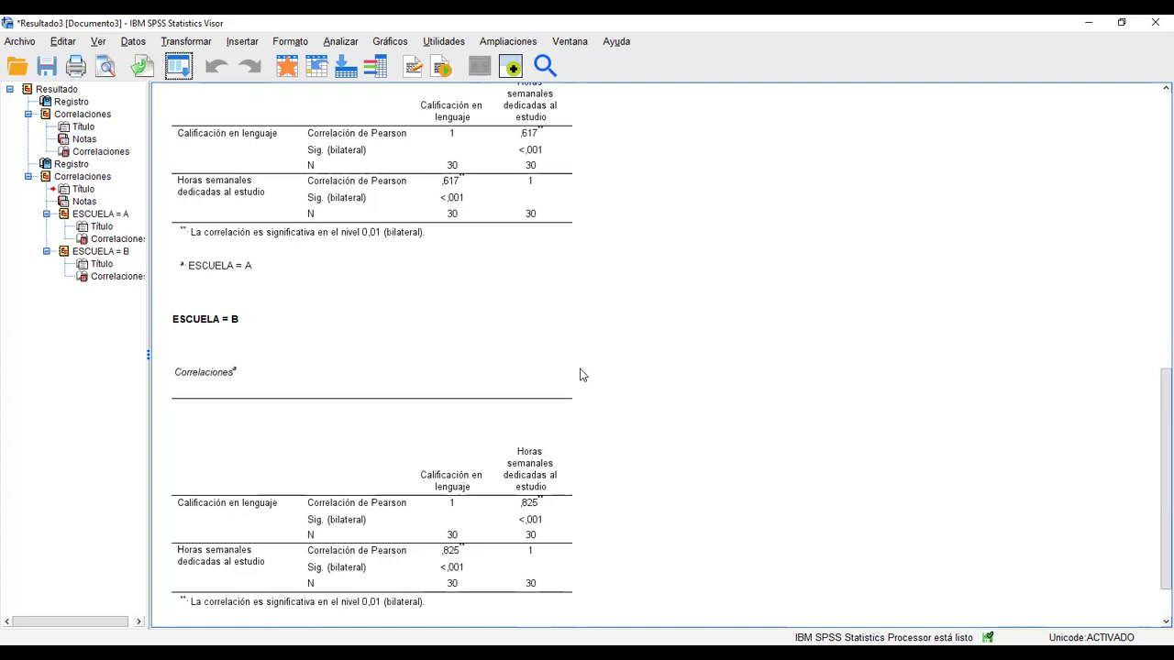
scroll(581, 376, up, 12)
scroll(584, 376, down, 6)
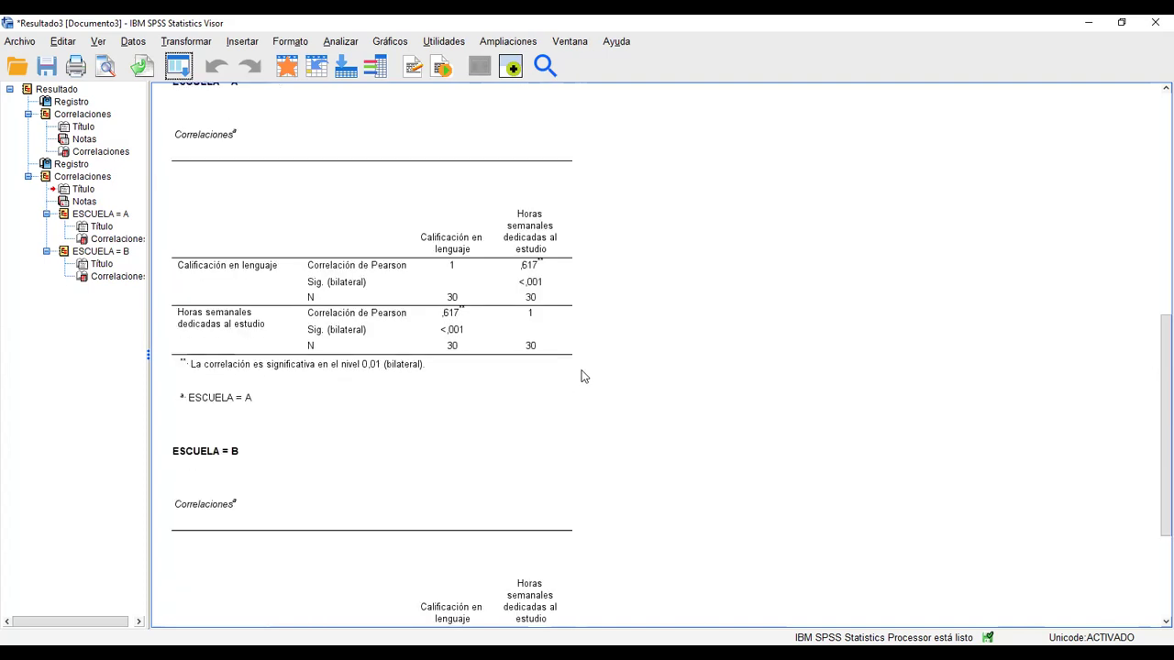
scroll(567, 312, up, 3)
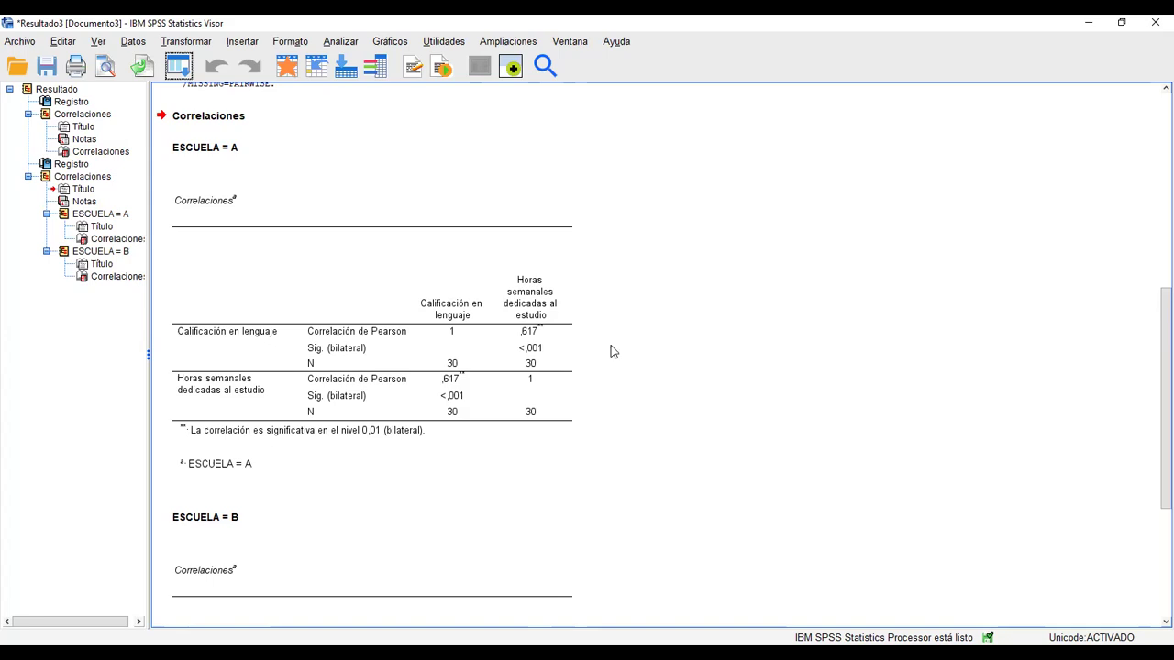
click(496, 326)
scroll(626, 372, down, 5)
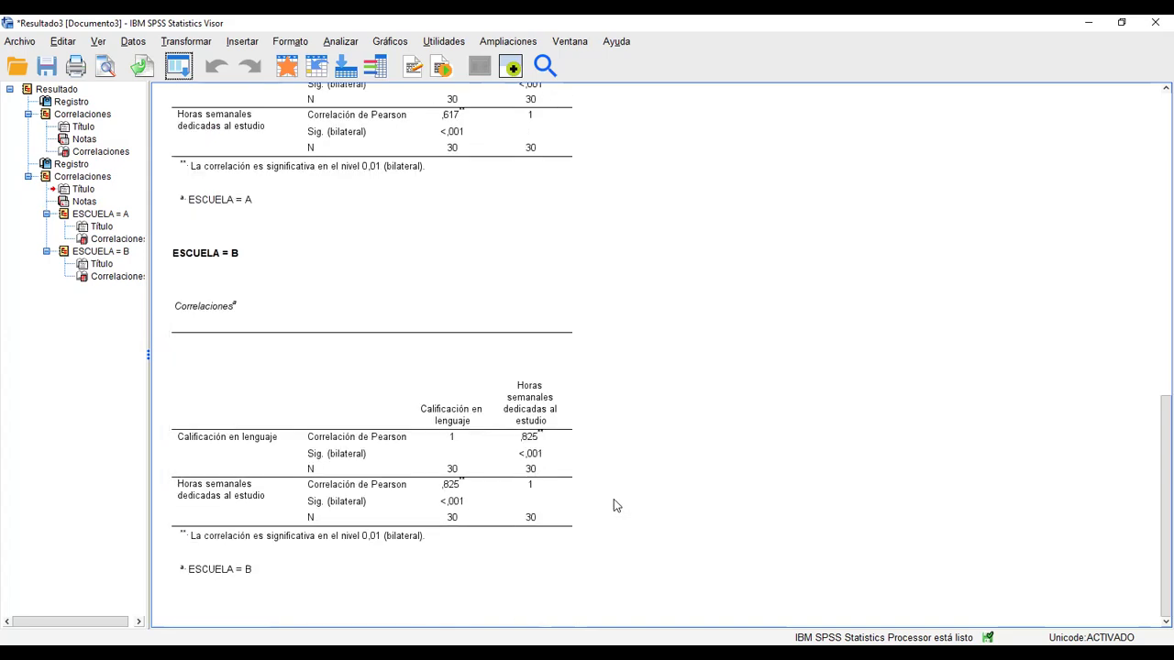
scroll(613, 503, up, 9)
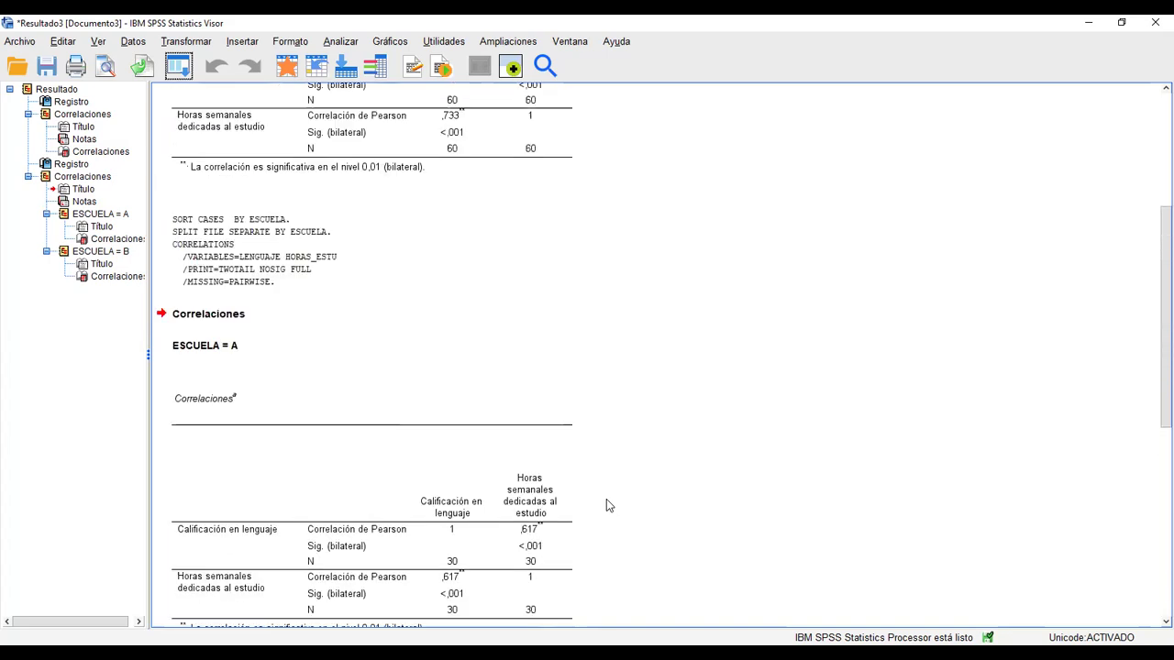
scroll(606, 504, down, 3)
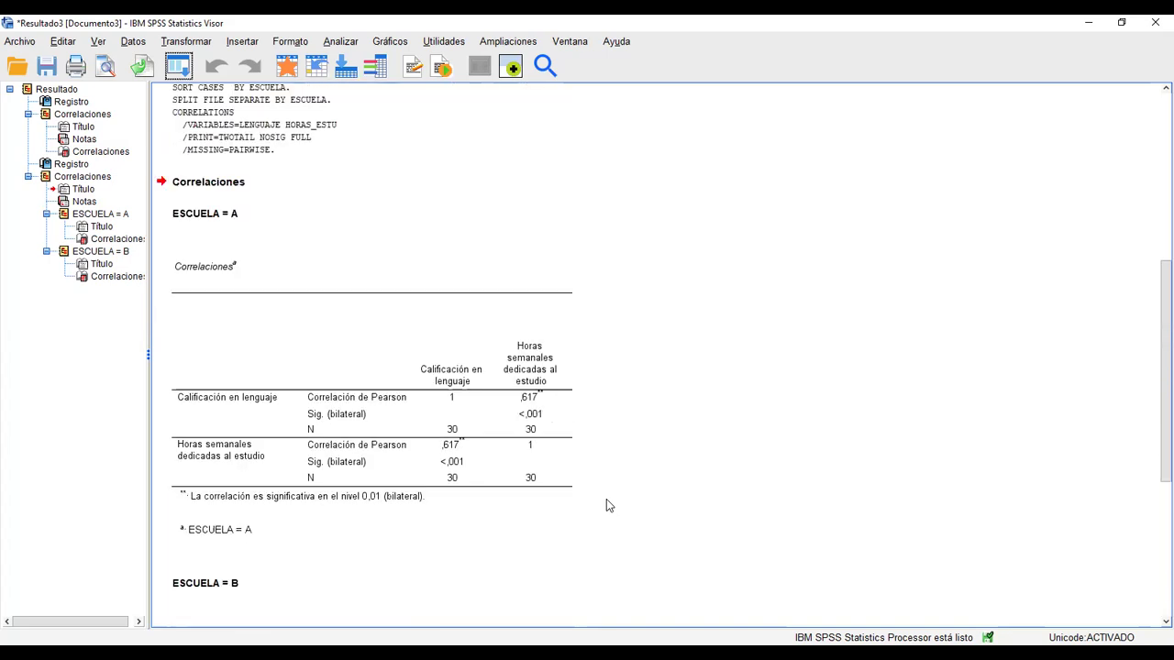
scroll(606, 505, down, 2)
scroll(607, 505, down, 4)
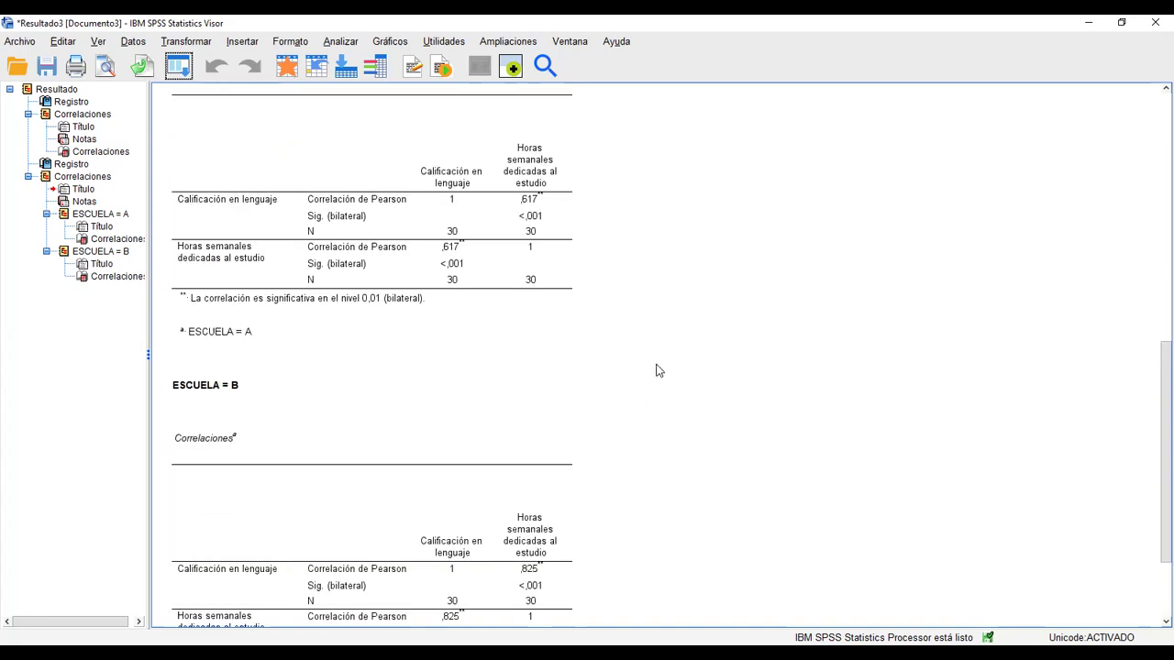
scroll(657, 371, down, 4)
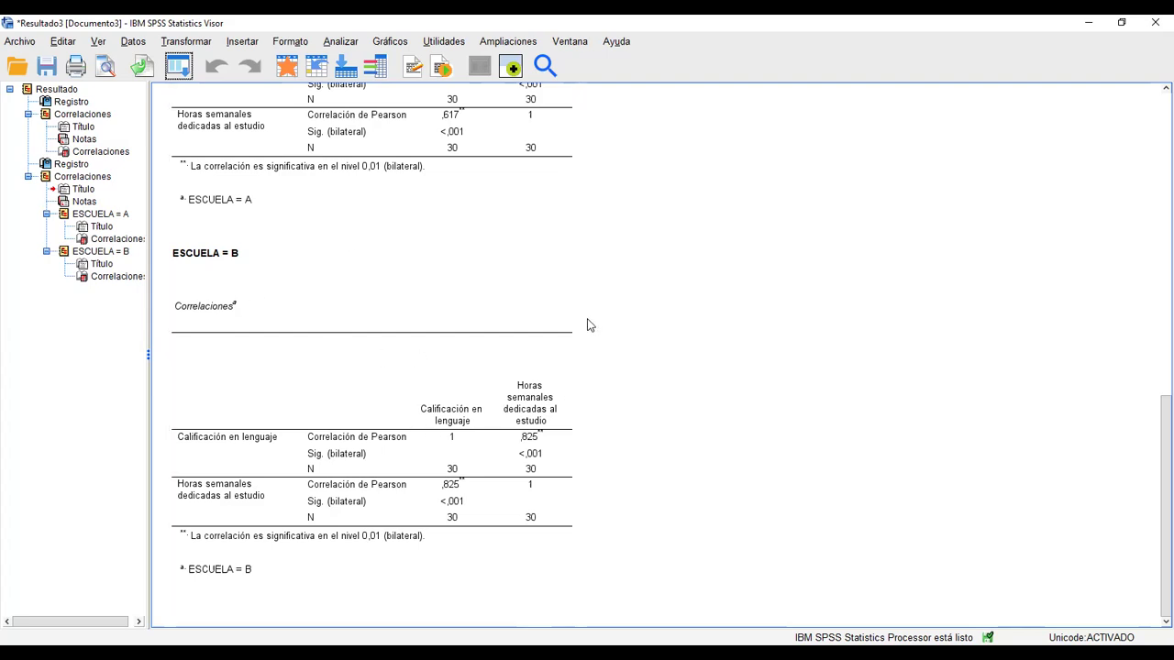
scroll(596, 321, up, 5)
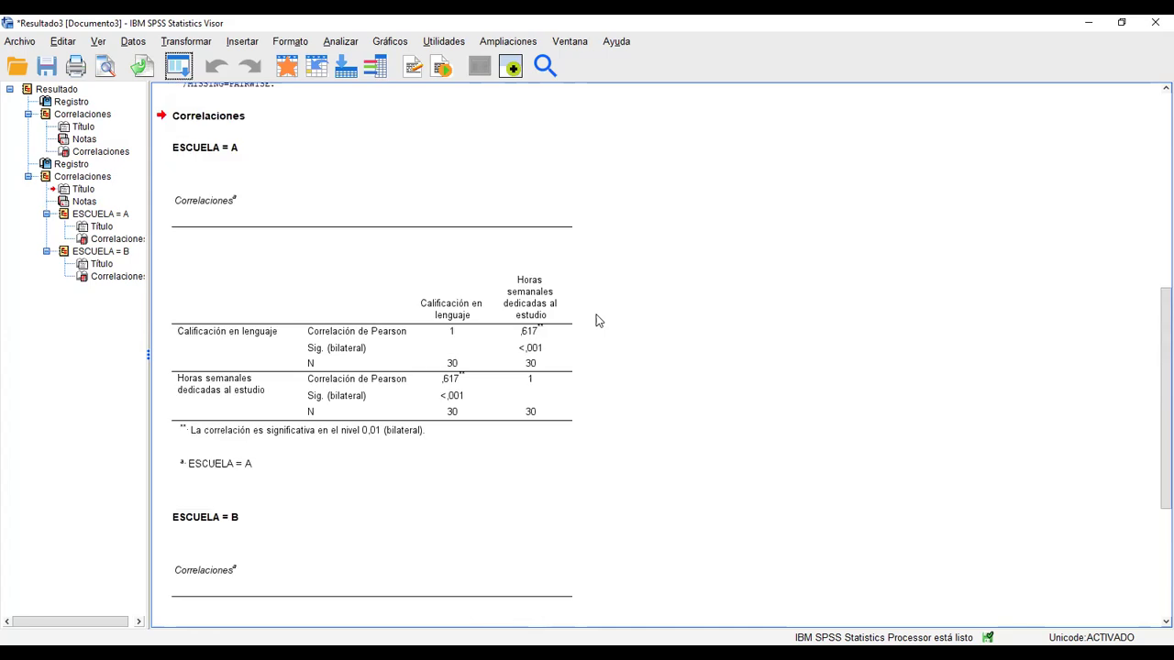
scroll(596, 320, down, 5)
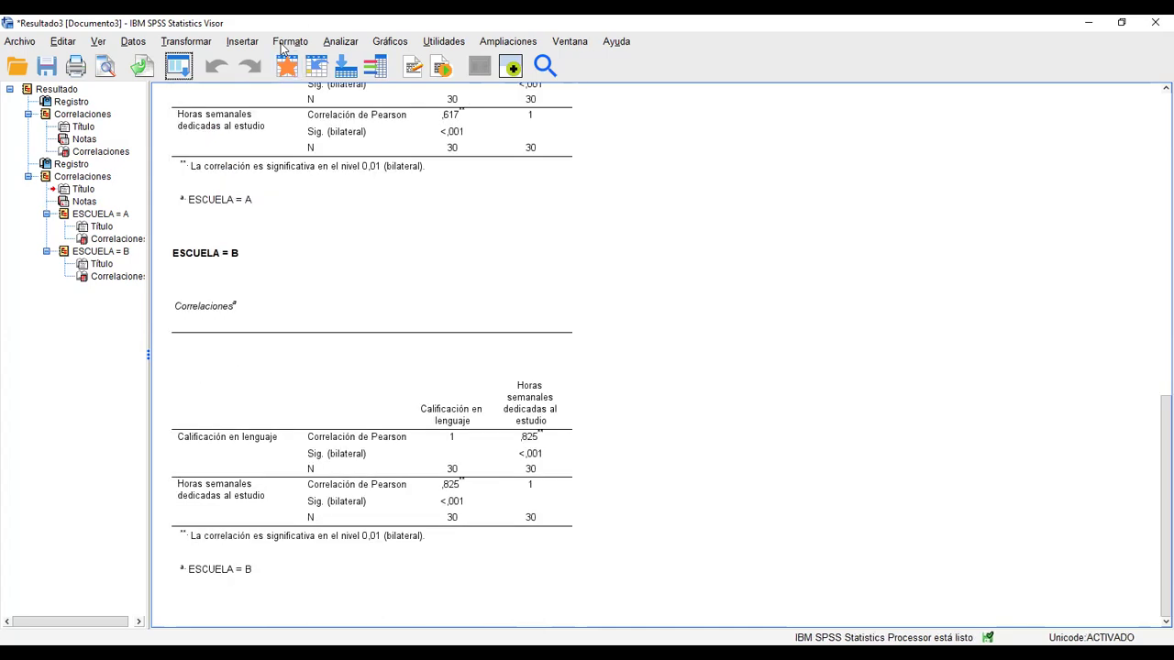
Set up a linear regression with Calificación en lenguaje as the dependent variable and Horas semanales dedicadas al estudio as the independent variable
click(342, 43)
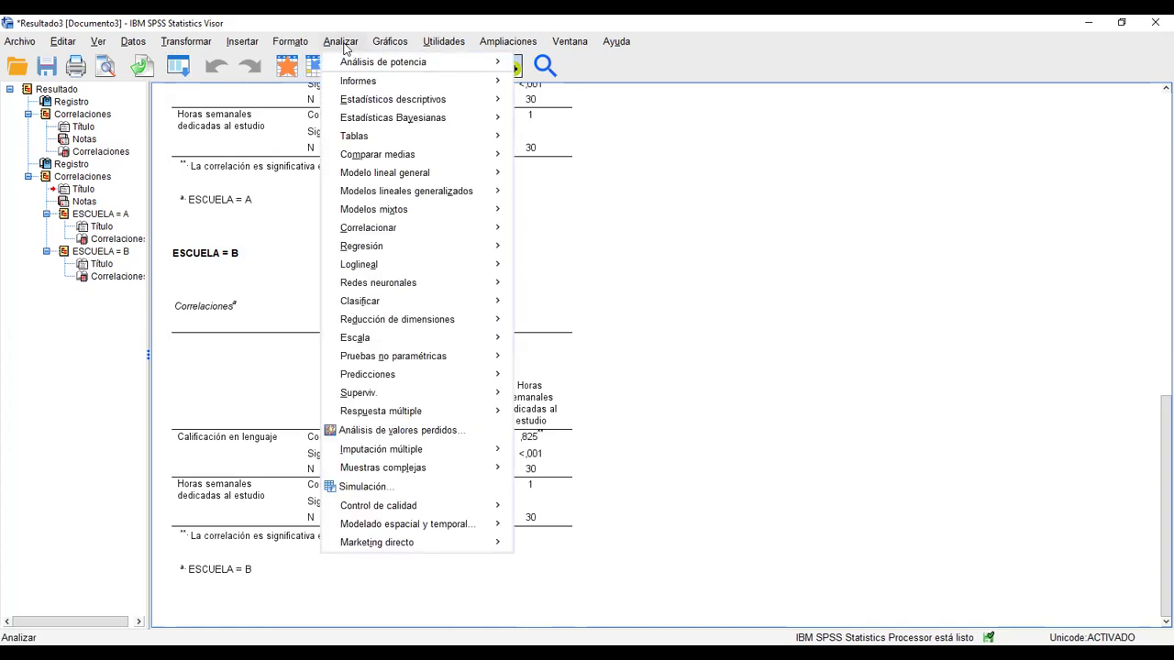
mouse_move(352, 229)
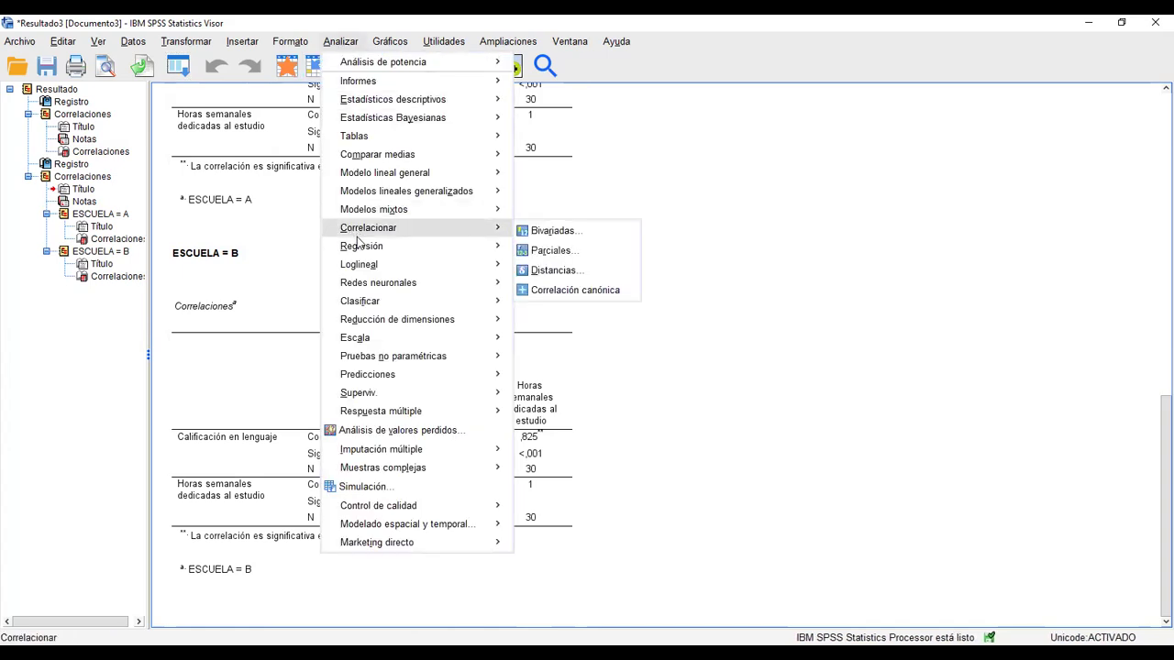
mouse_move(360, 249)
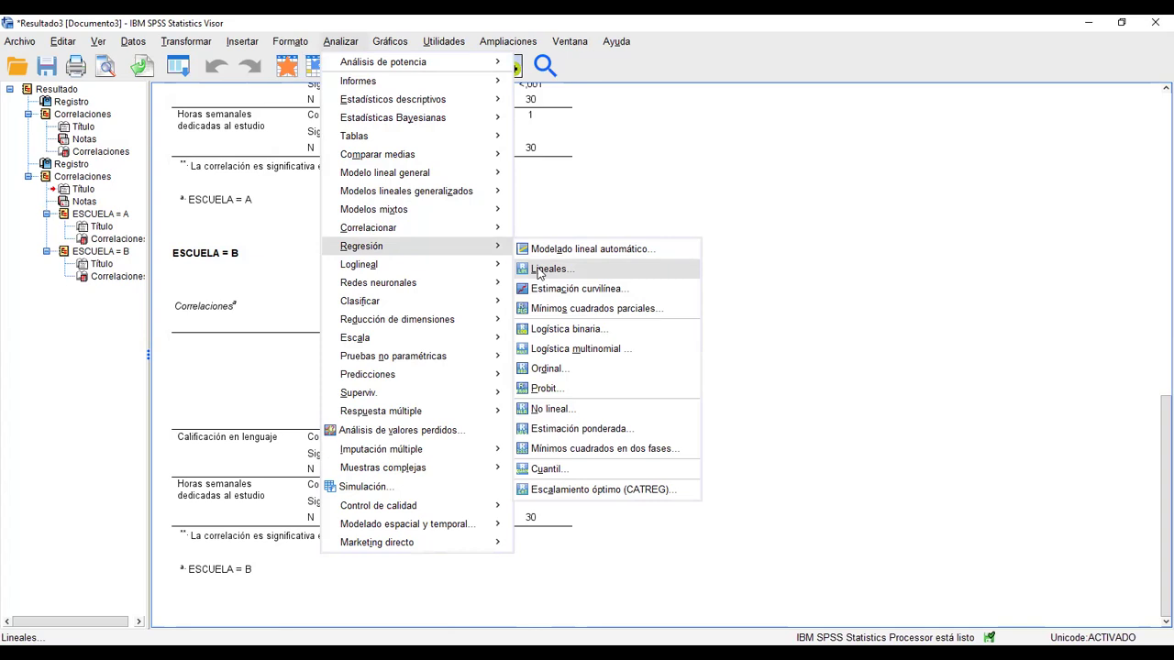
click(540, 272)
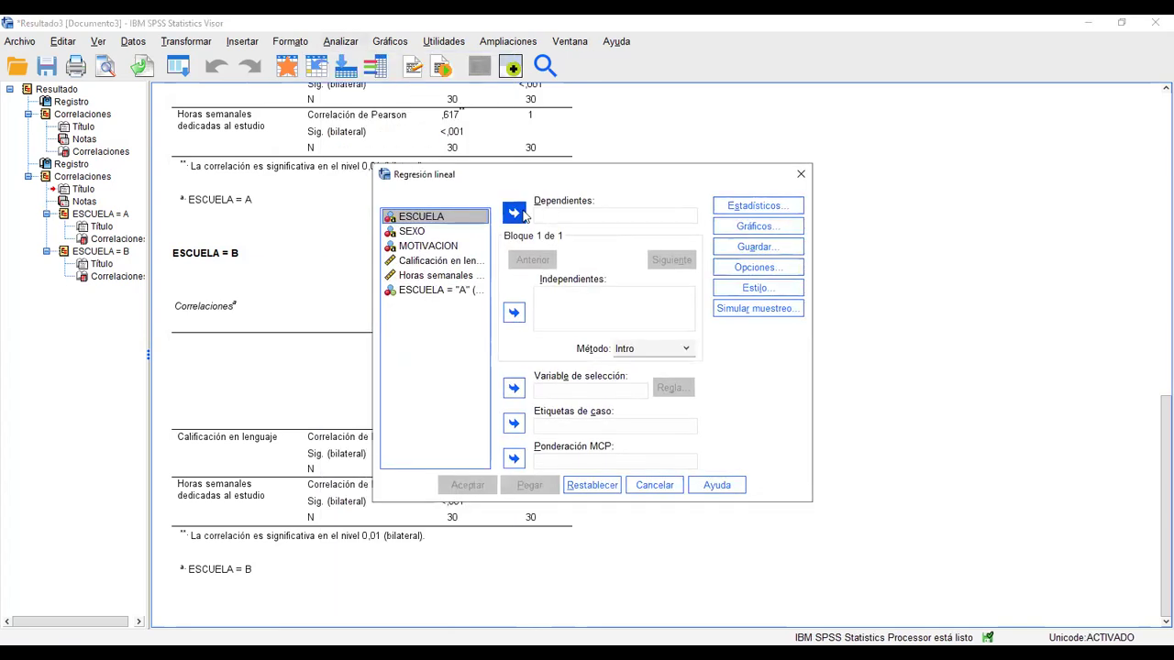
click(433, 262)
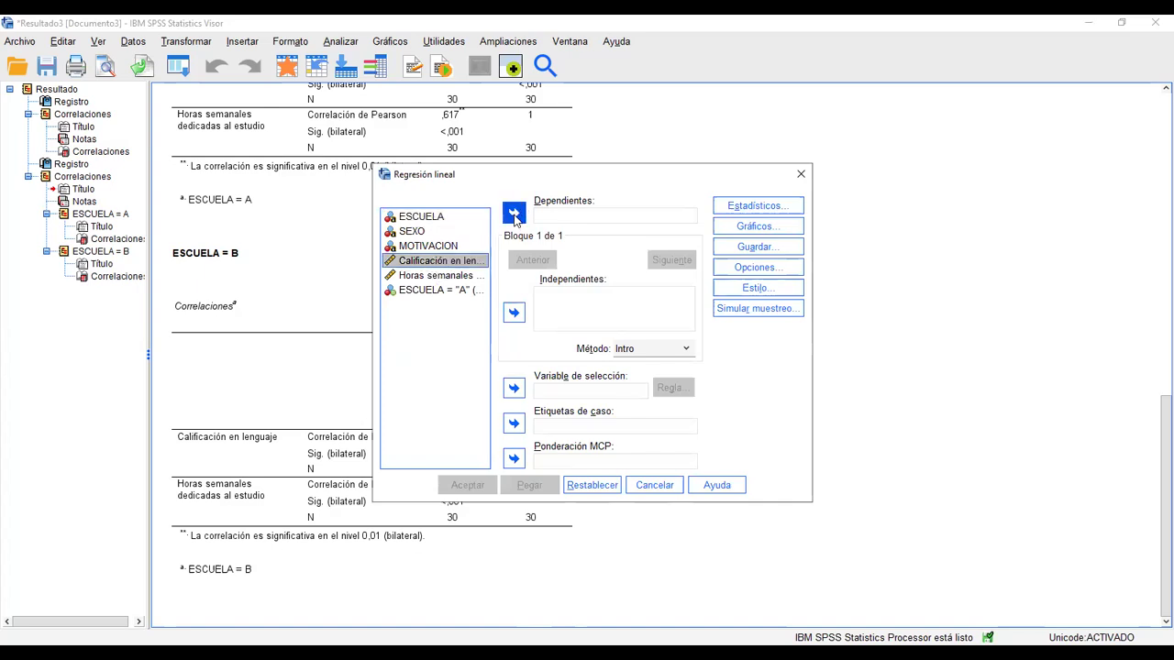
click(514, 215)
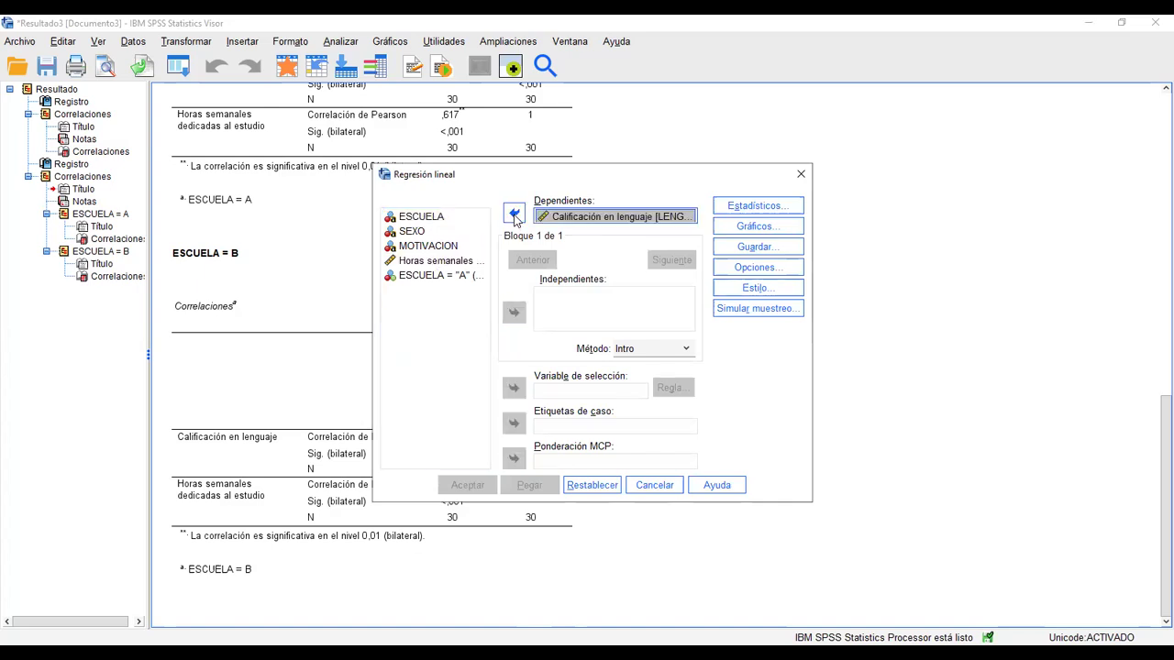
click(431, 266)
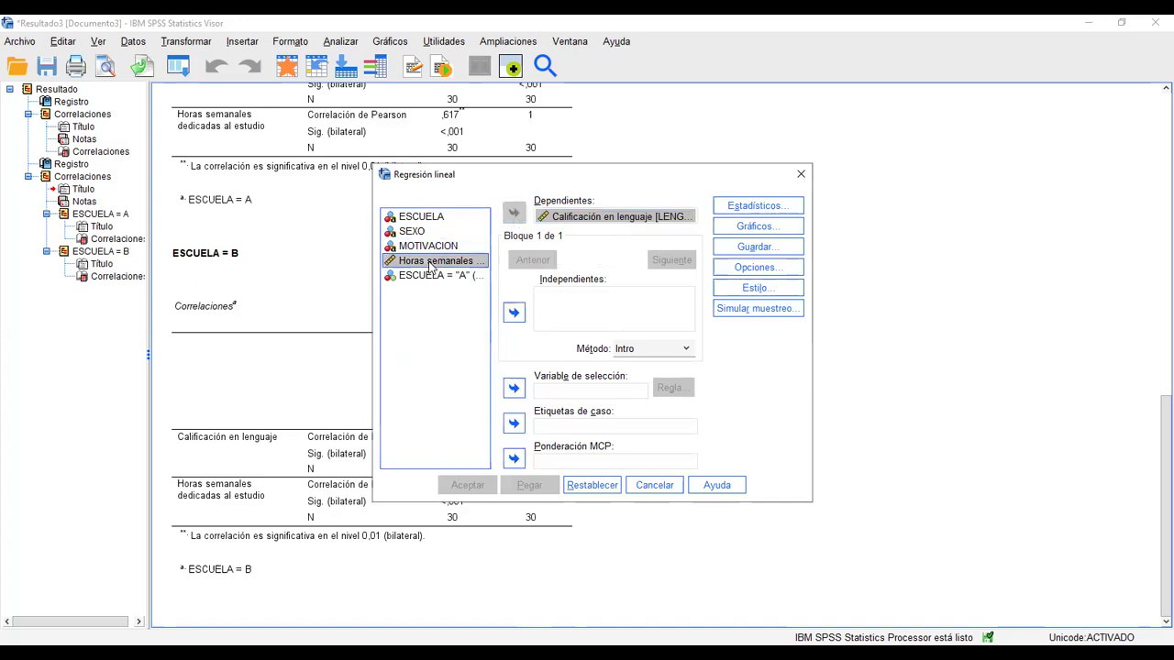
click(514, 314)
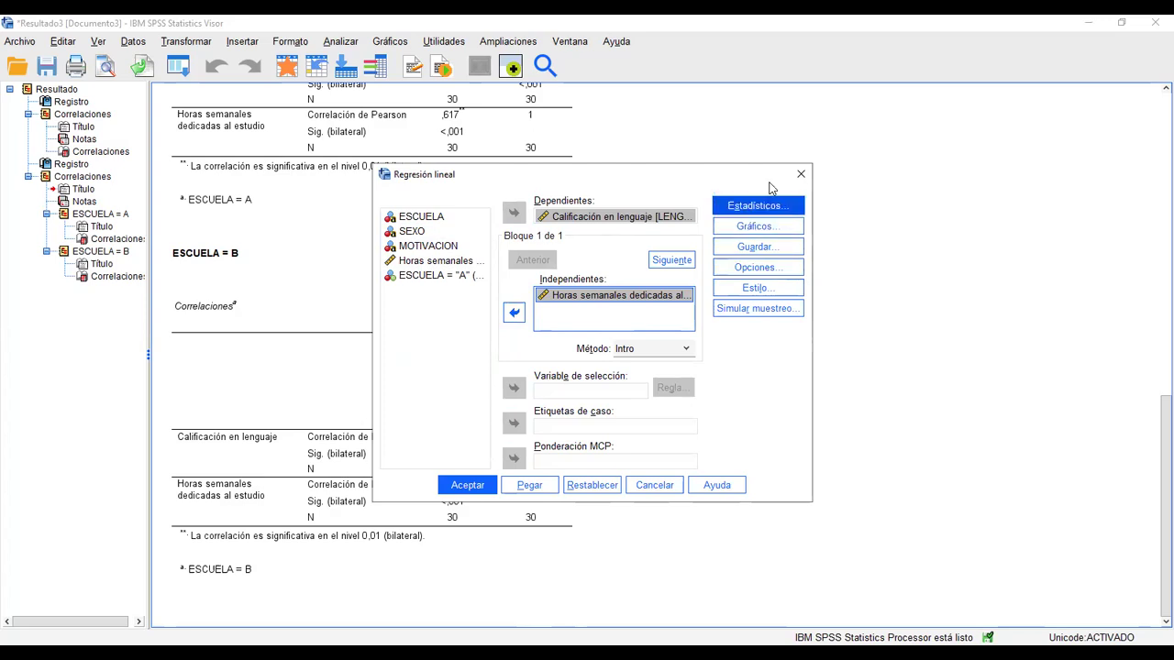
Add 95% confidence intervals for the regression coefficients to the requested statistics, keeping estimates and model fit
click(786, 209)
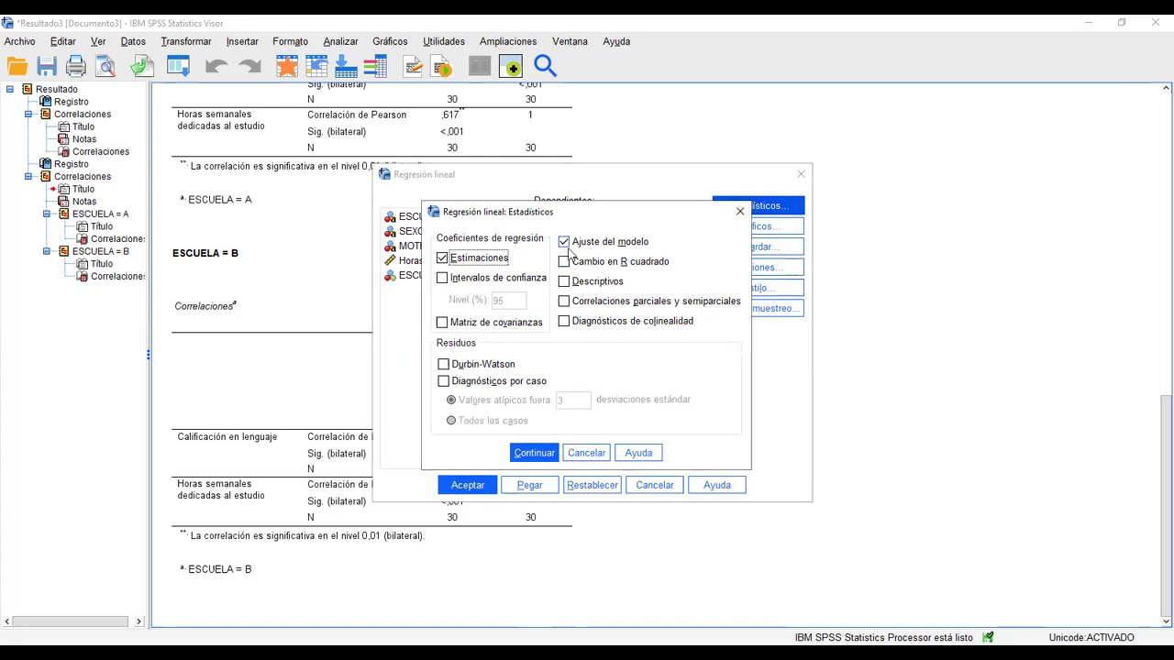
click(443, 279)
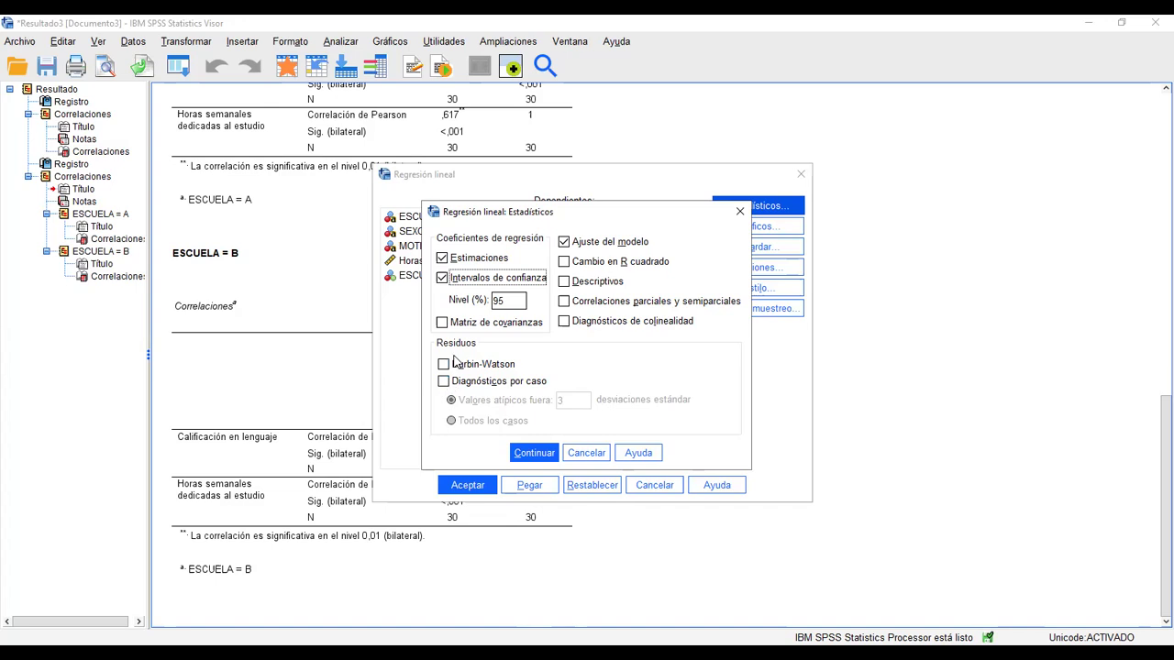
click(564, 324)
drag(632, 213, 549, 196)
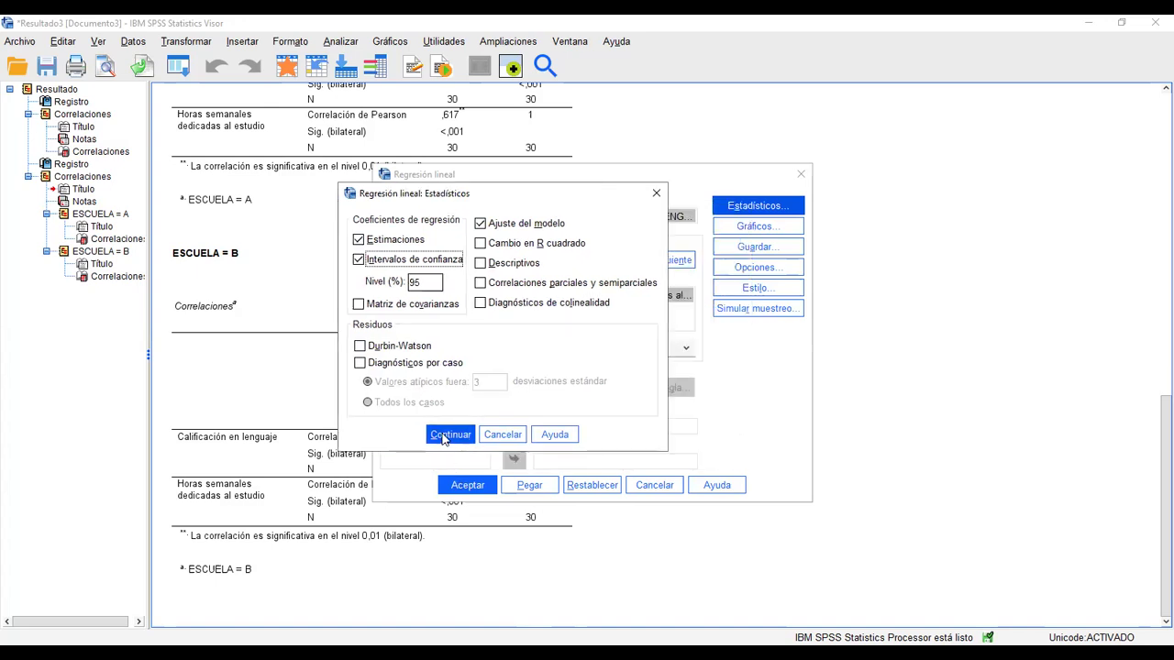
click(448, 435)
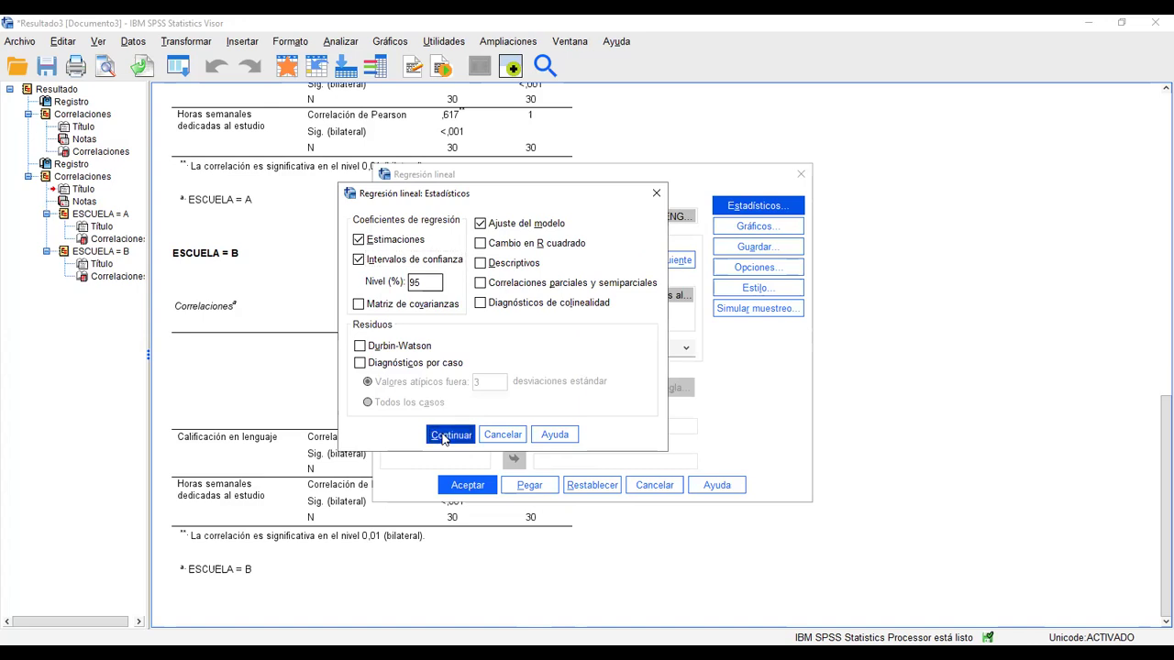
Check the regression's save options without selecting any new variables, and run the linear regression
click(760, 252)
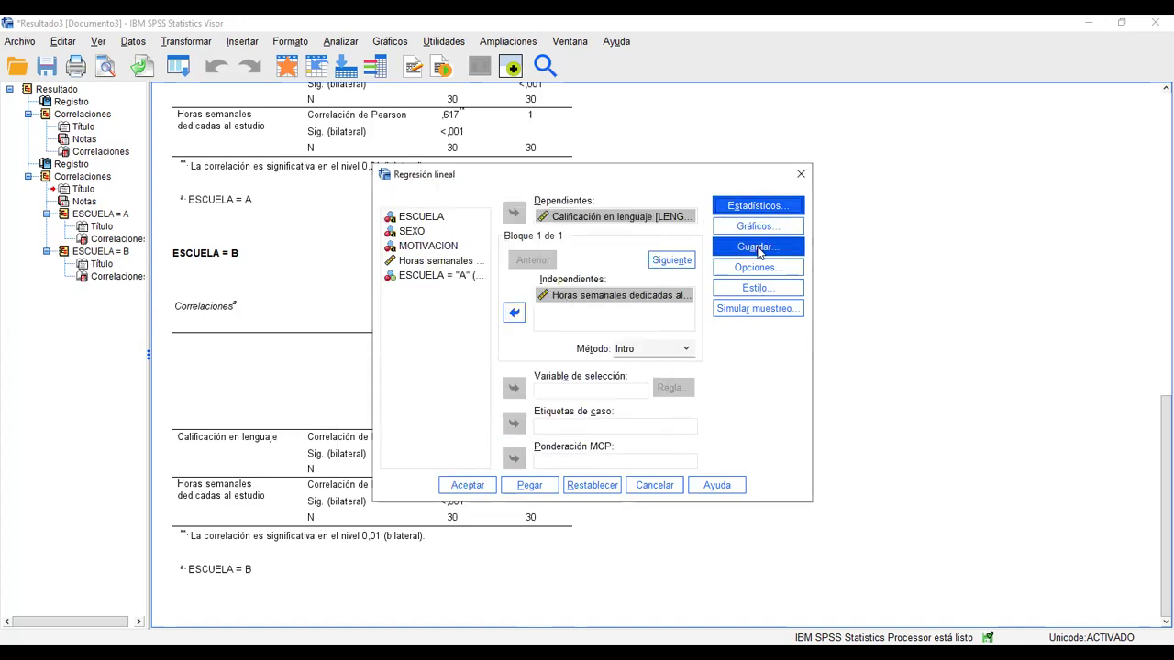
click(759, 249)
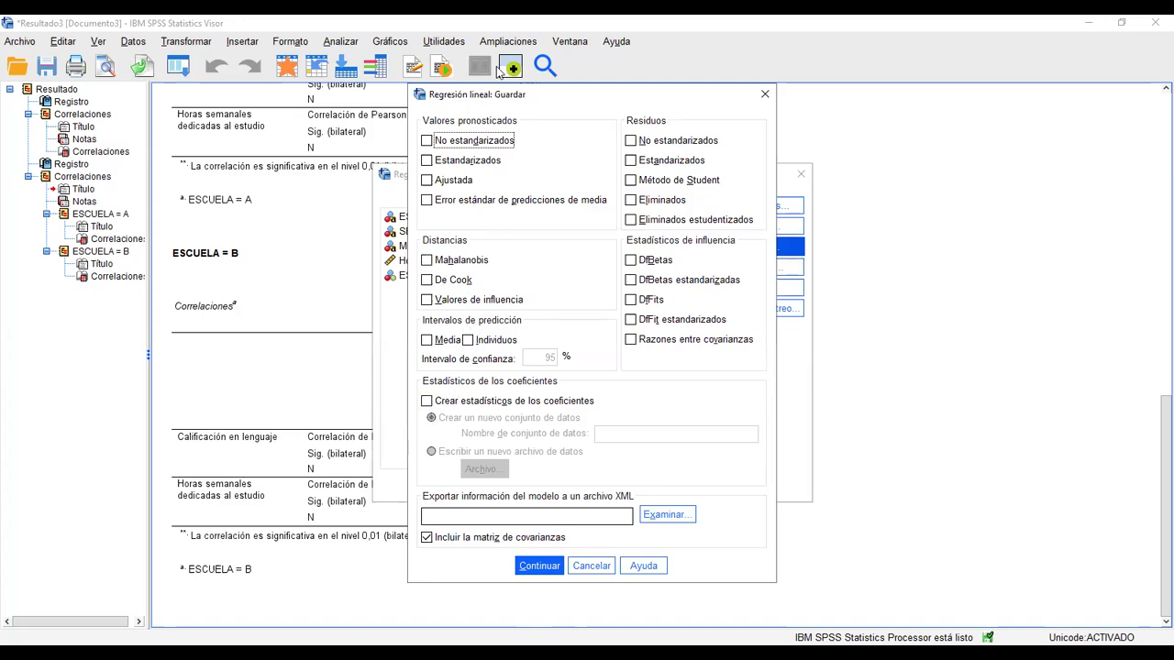
click(590, 565)
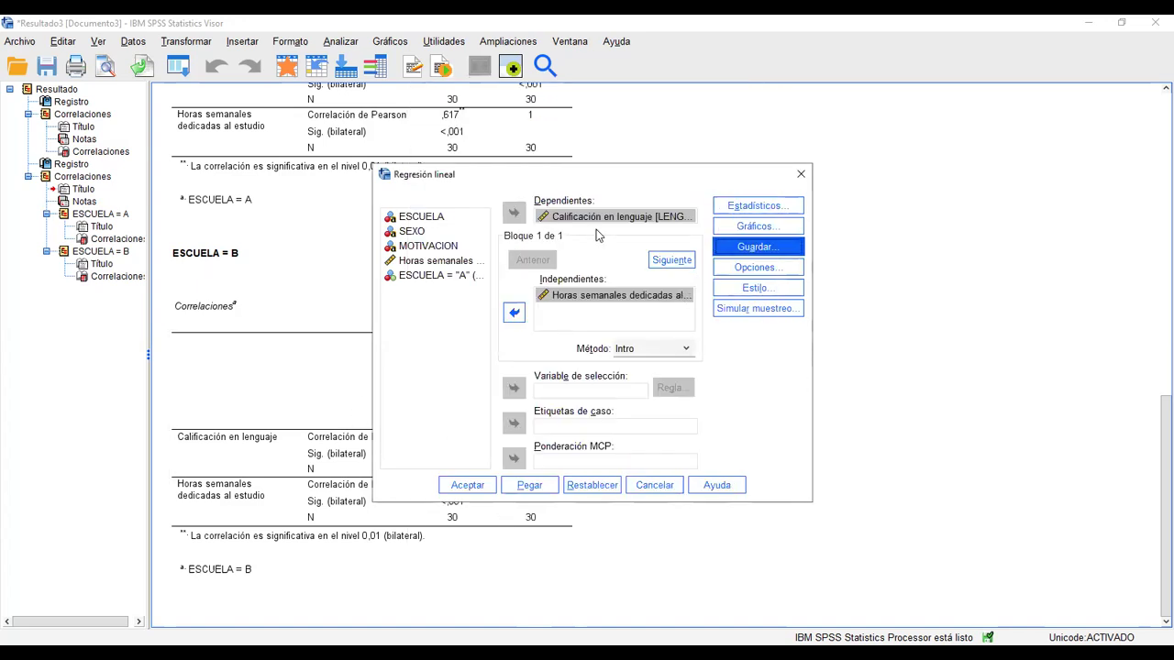
click(468, 486)
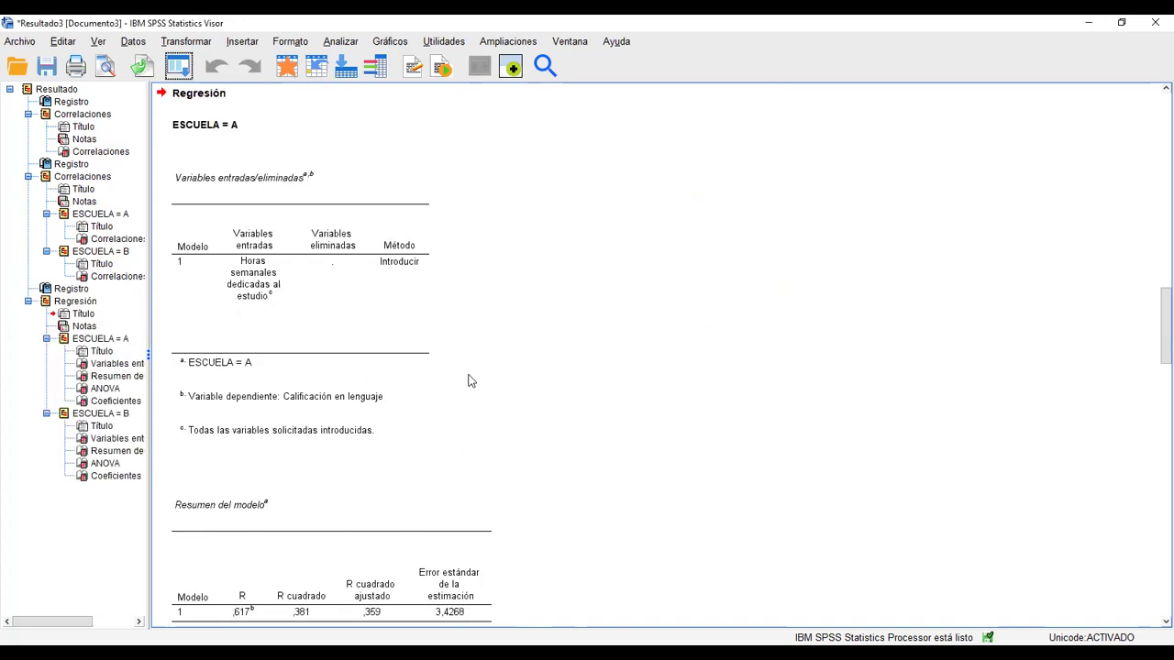
Examine the ESCUELA = A regression output: variables entered, model summary, ANOVA, and coefficients with their confidence intervals
scroll(467, 381, down, 2)
scroll(468, 381, up, 4)
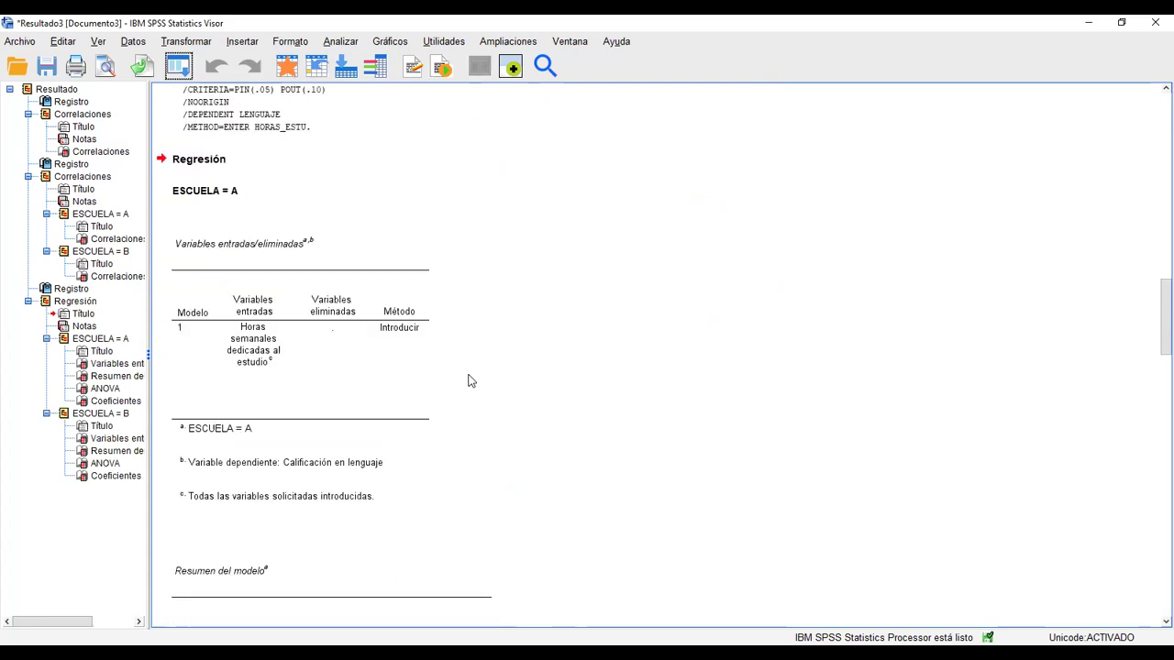
click(371, 290)
click(238, 160)
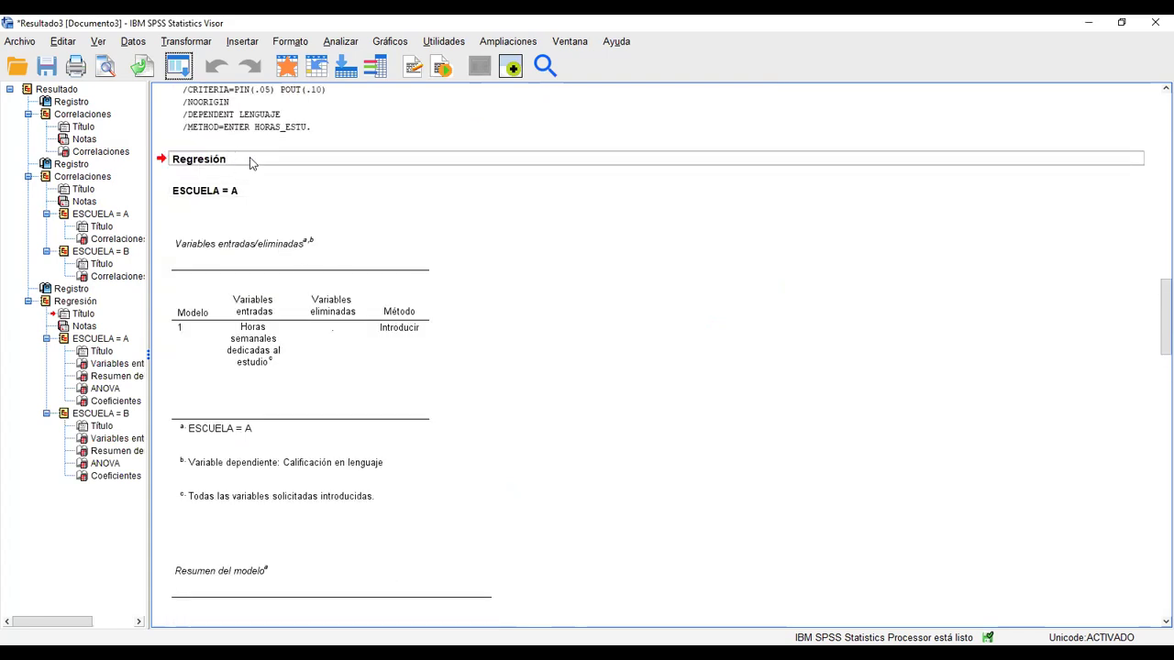
click(229, 241)
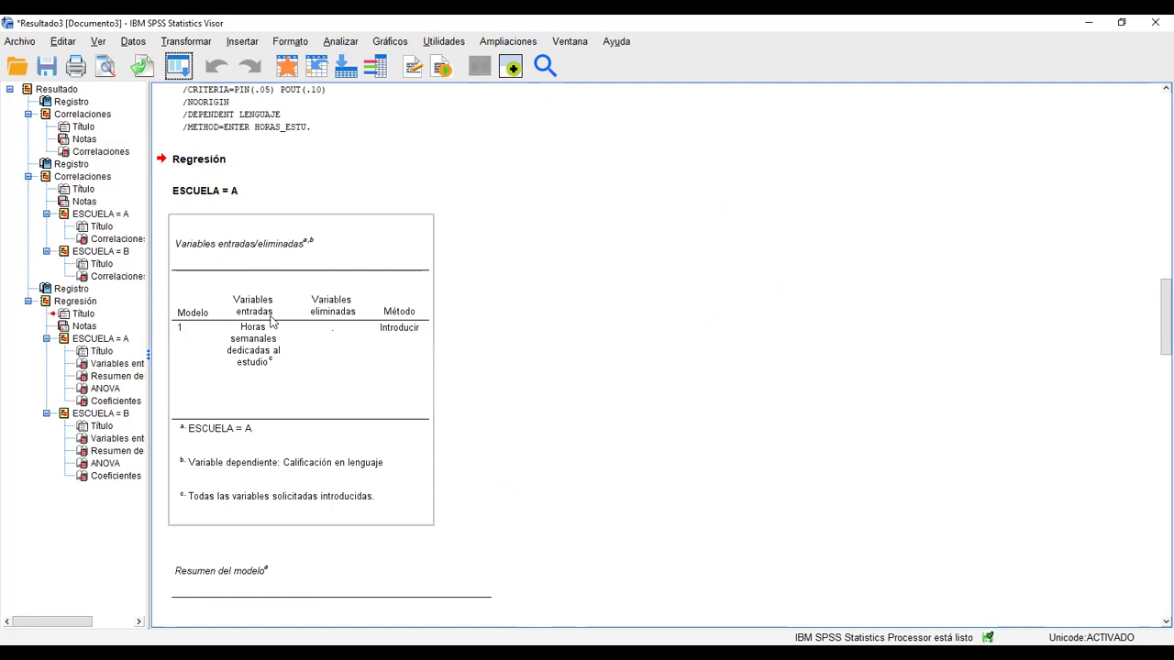
scroll(273, 321, down, 2)
scroll(272, 321, down, 2)
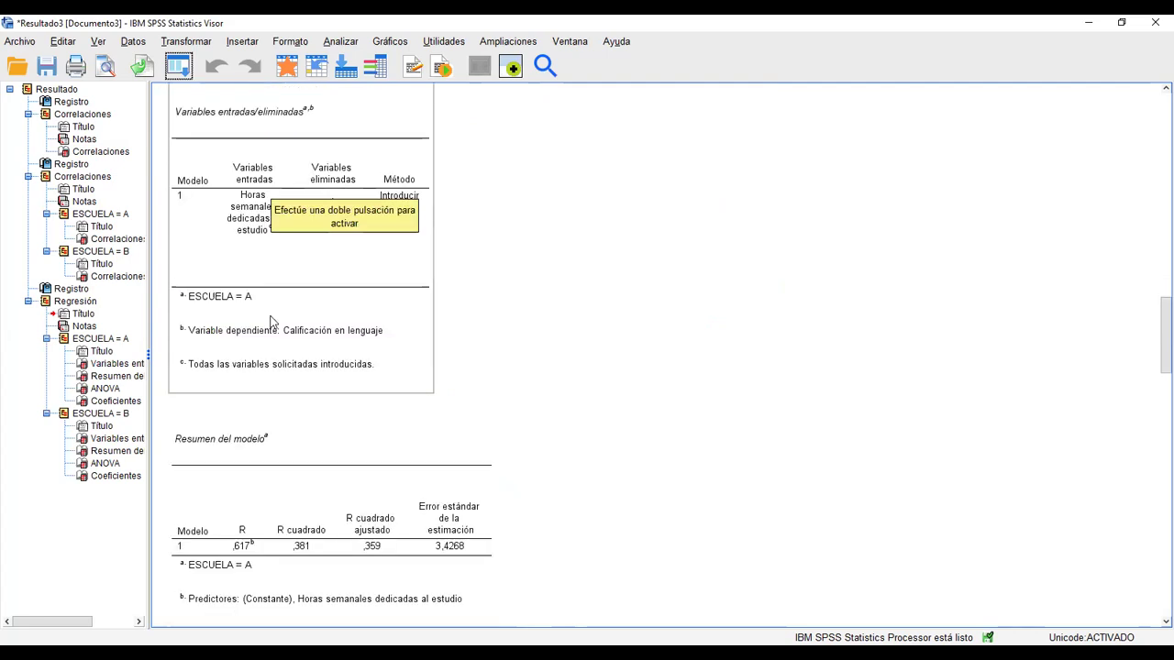
scroll(763, 380, down, 2)
click(440, 432)
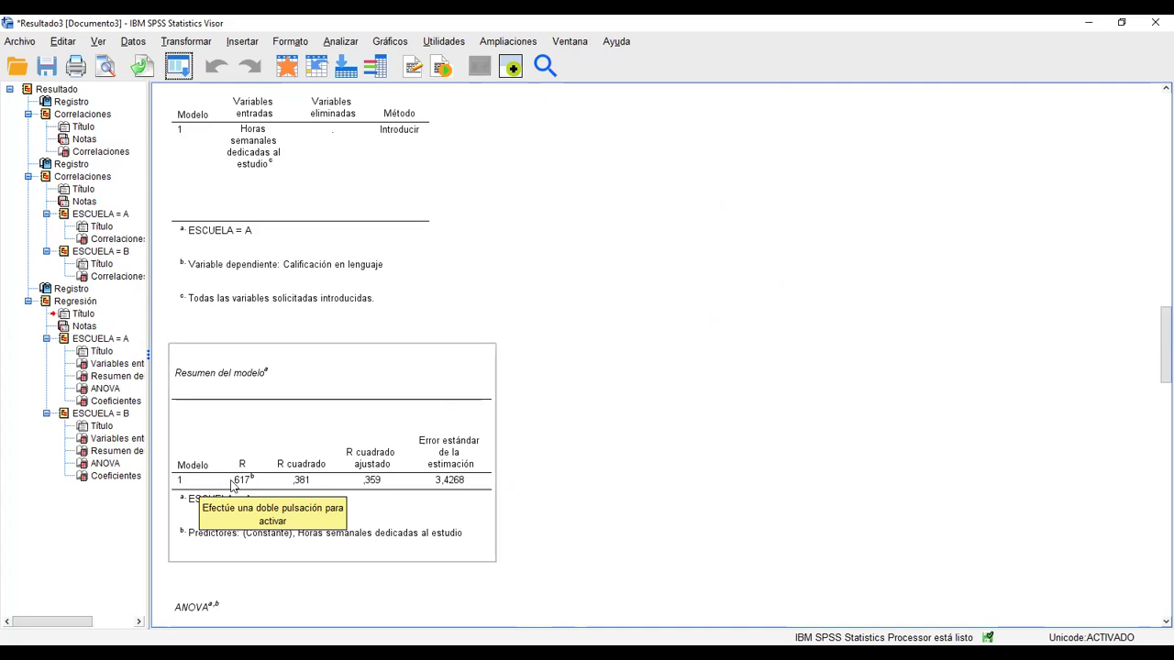
scroll(243, 482, down, 2)
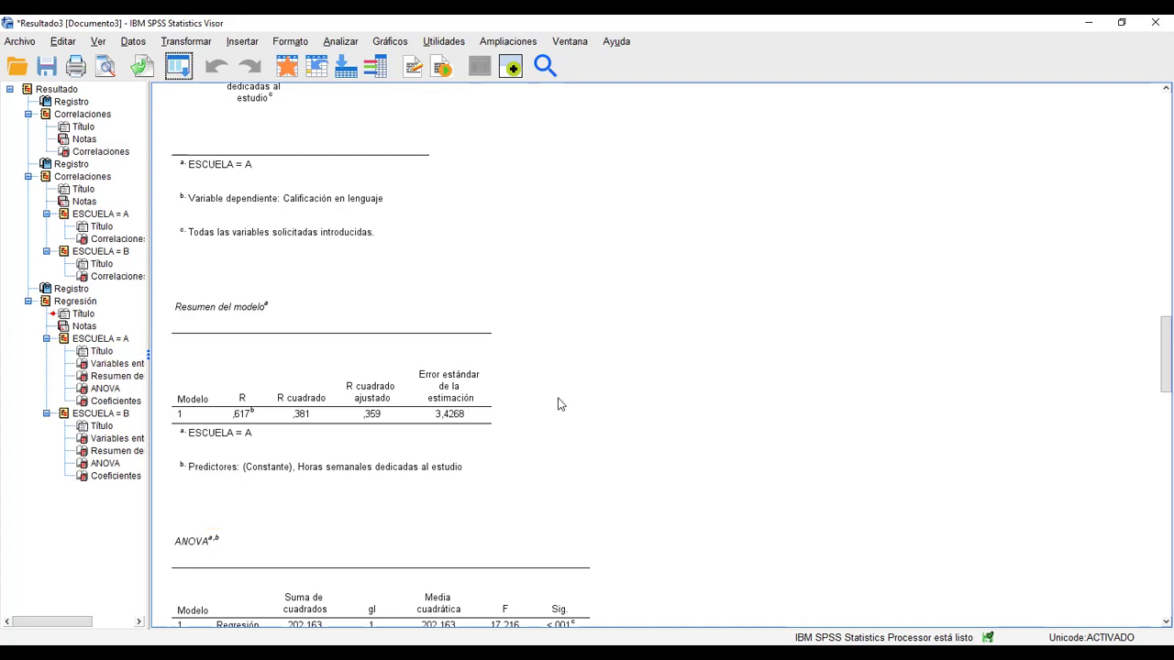
scroll(558, 405, down, 3)
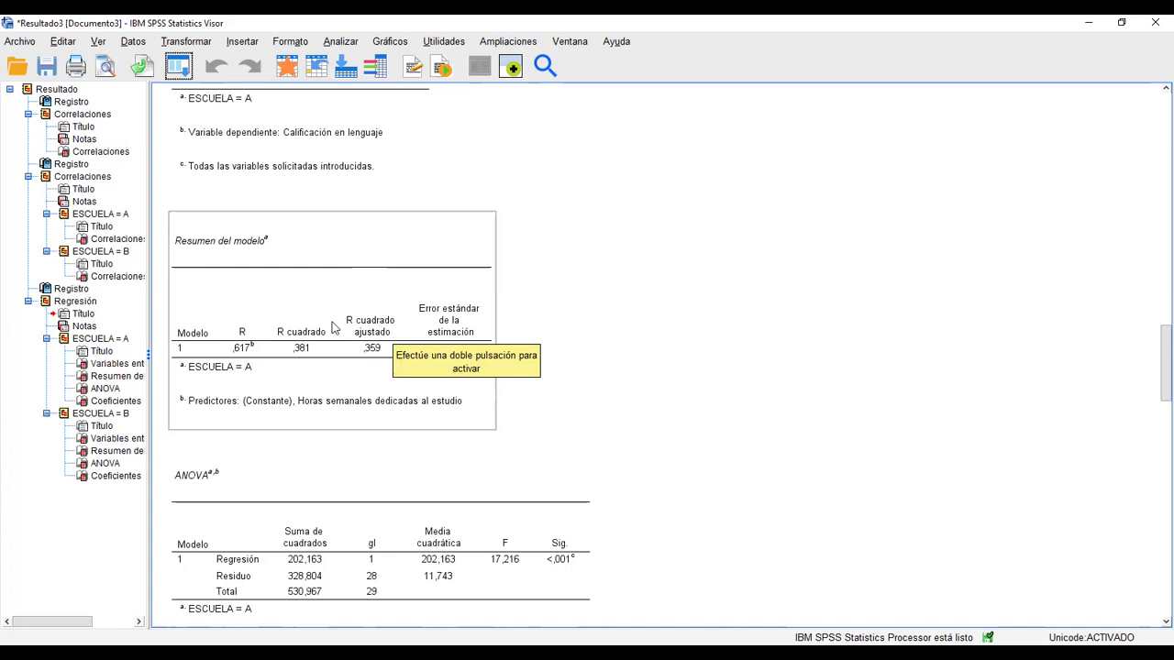
scroll(367, 376, down, 3)
click(367, 376)
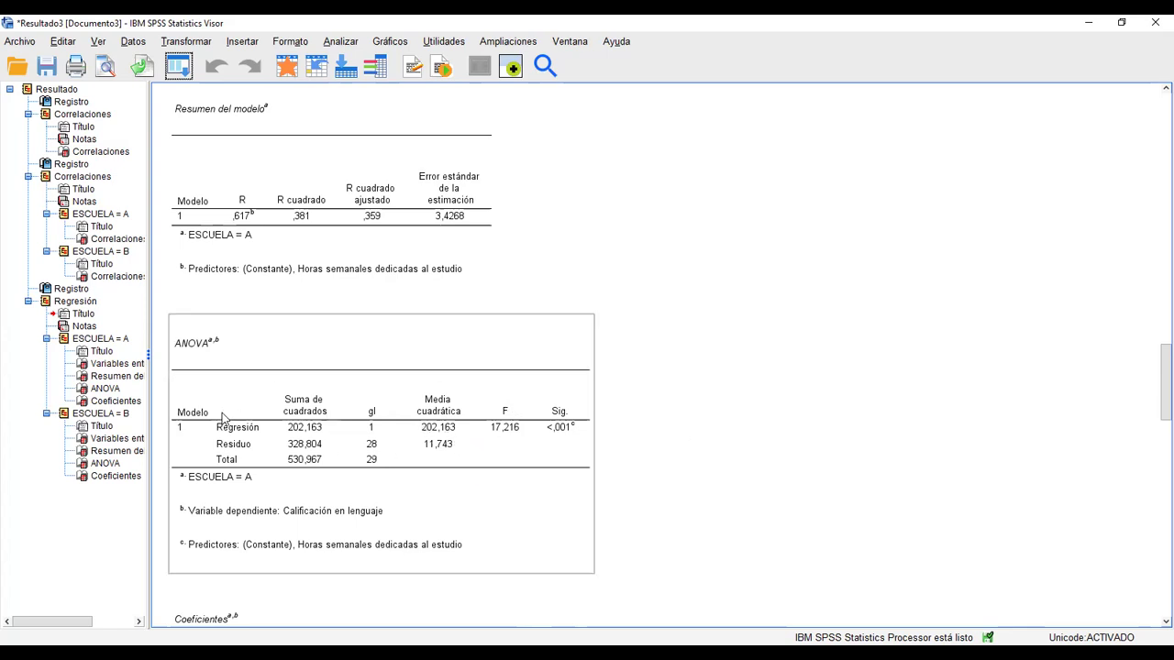
scroll(478, 442, down, 1)
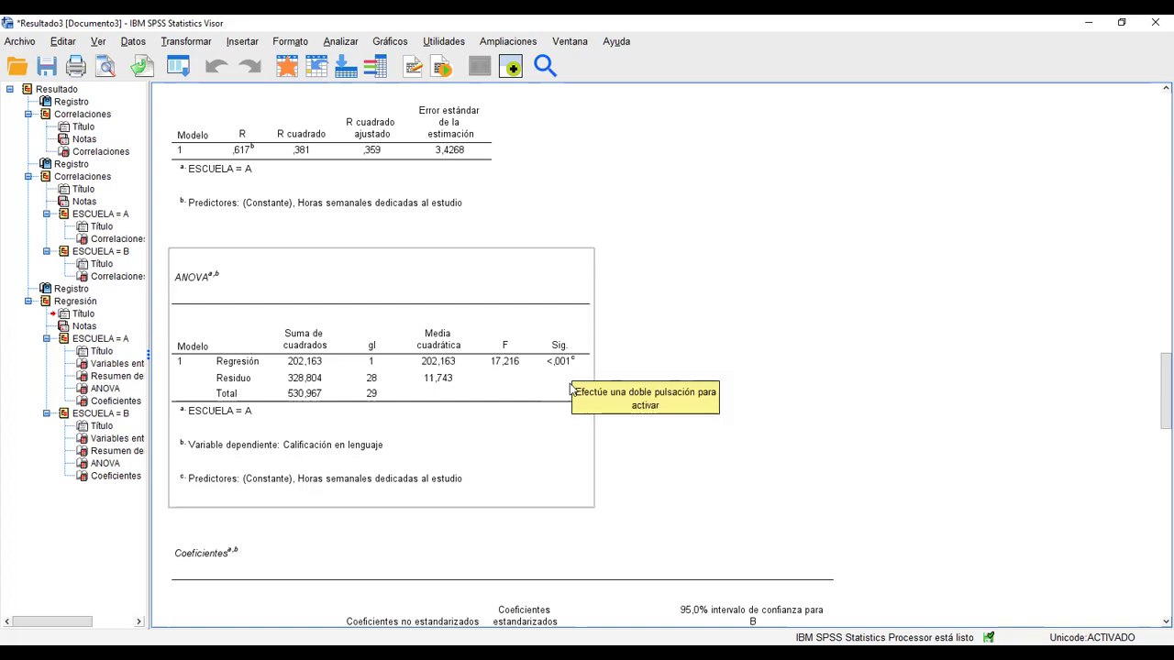
scroll(570, 386, down, 5)
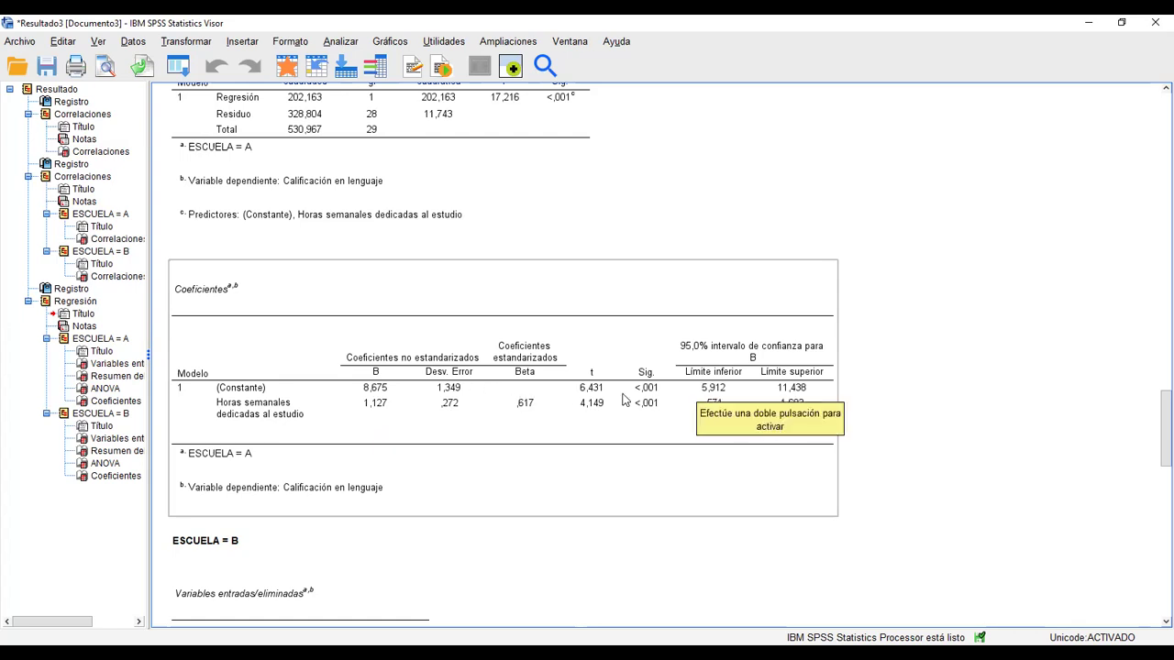
Compare the R and R squared values in the regression model summaries for ESCUELA = A and ESCUELA = B
scroll(566, 566, down, 2)
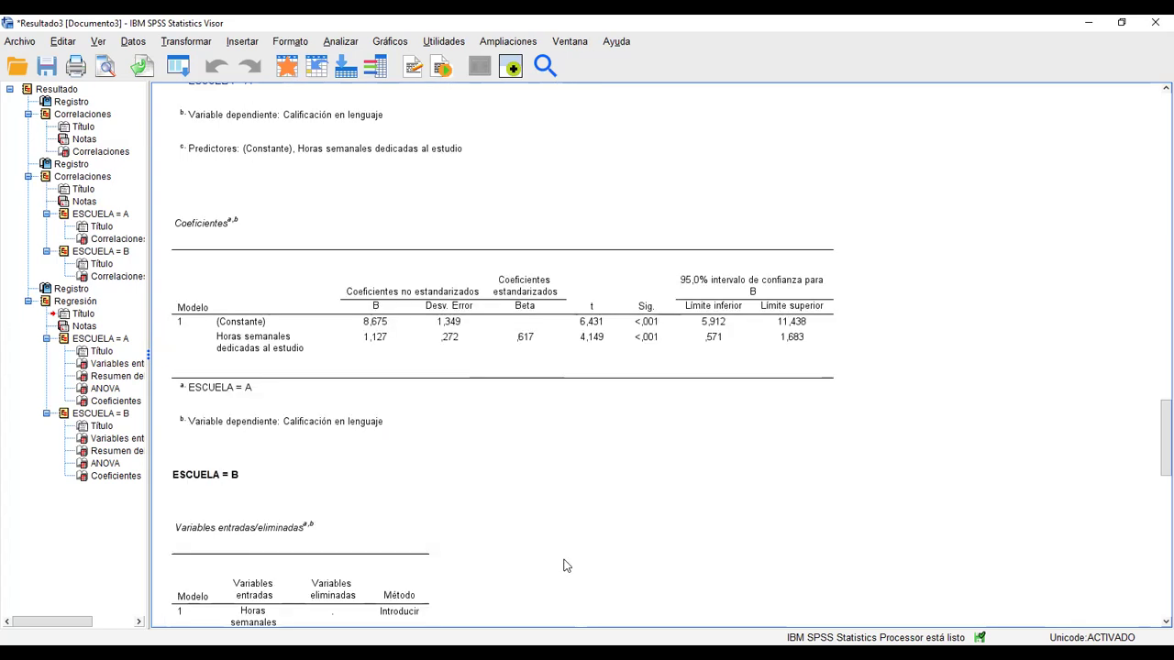
scroll(516, 492, down, 6)
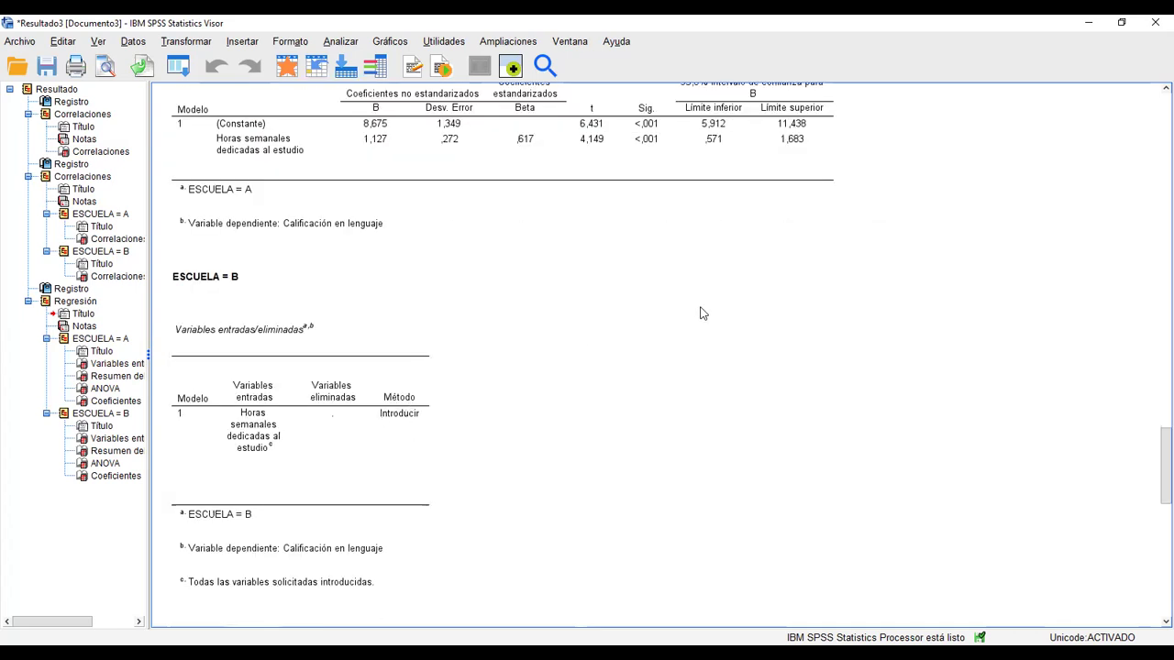
scroll(418, 404, down, 12)
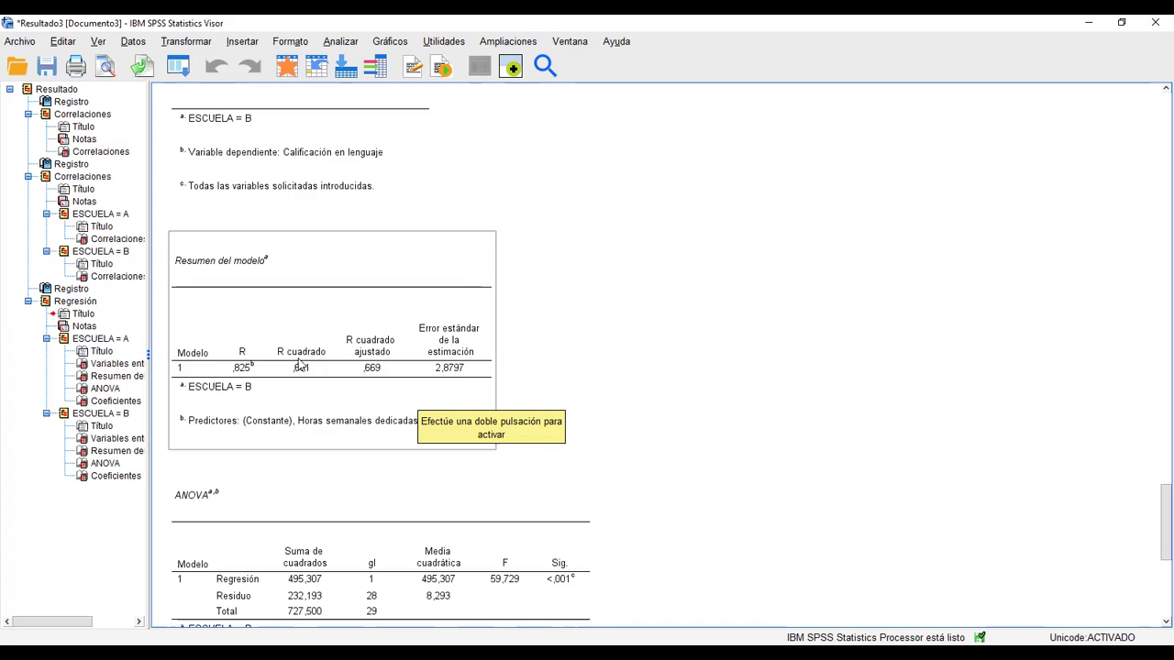
scroll(316, 367, up, 5)
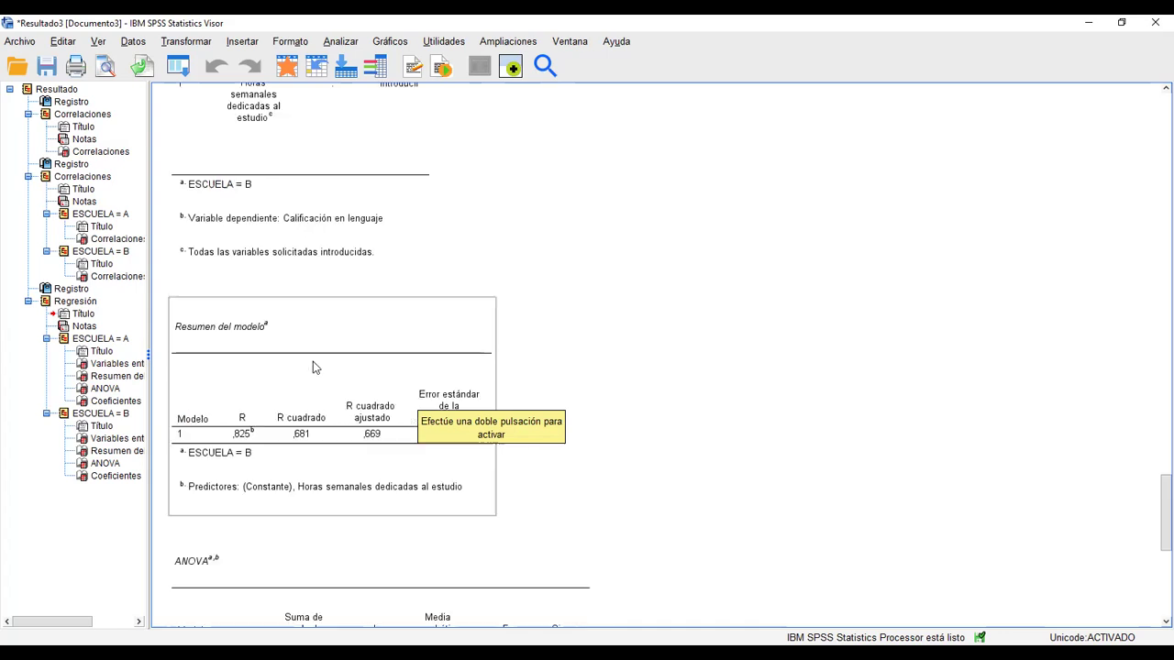
scroll(313, 366, up, 7)
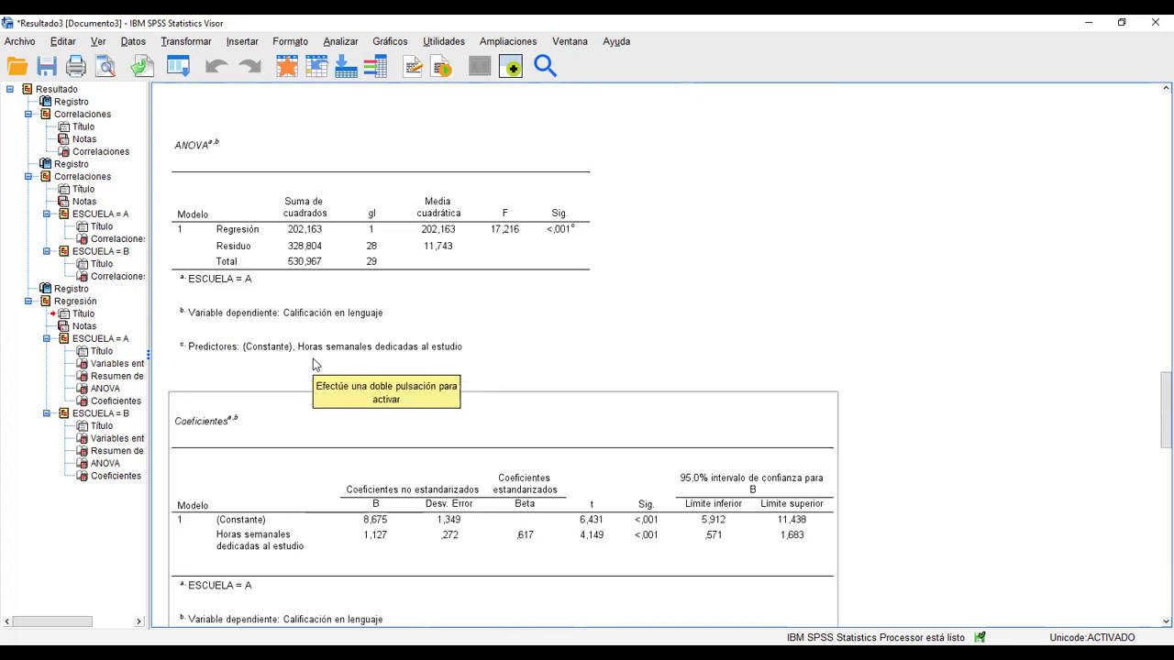
scroll(345, 266, up, 3)
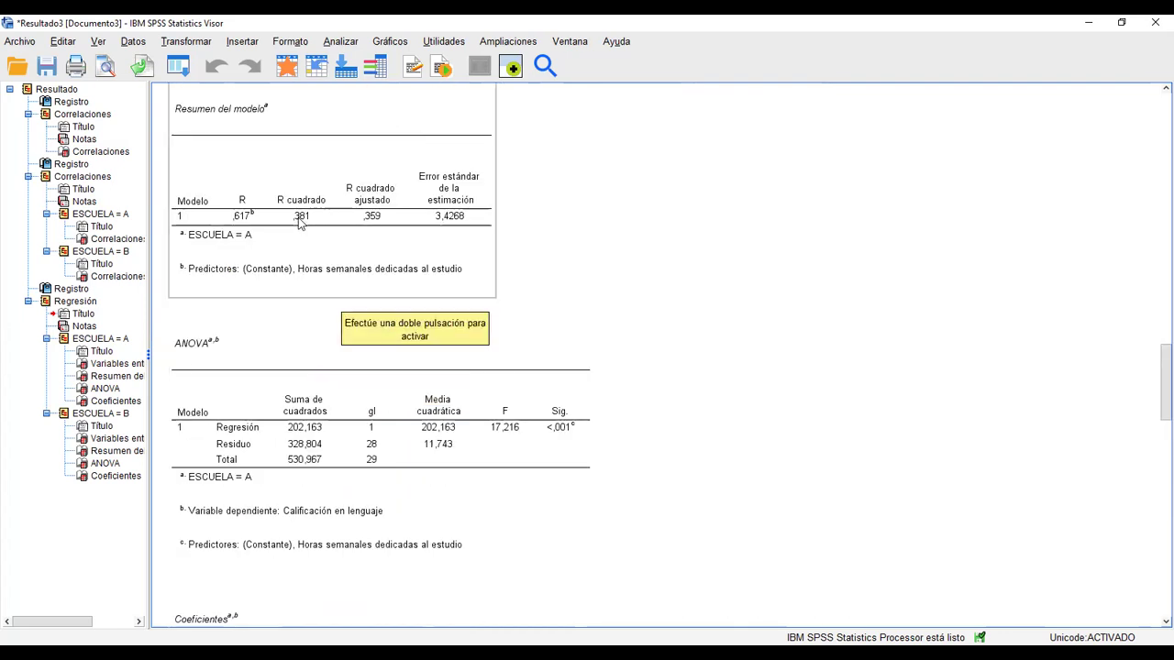
scroll(305, 302, down, 6)
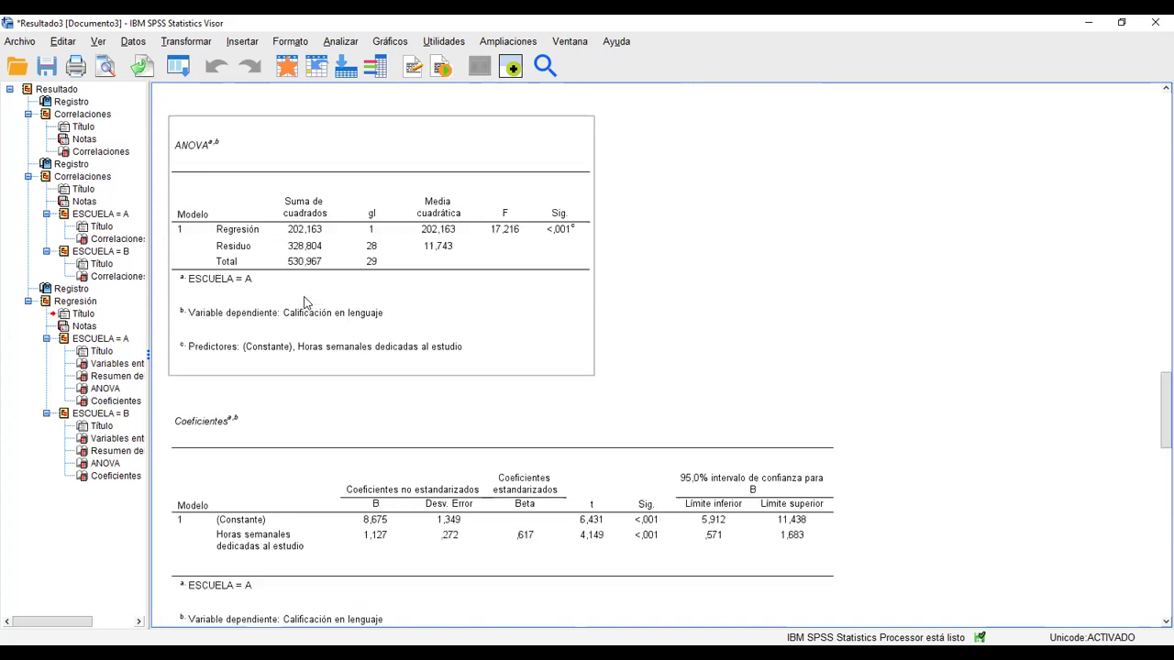
scroll(305, 302, down, 3)
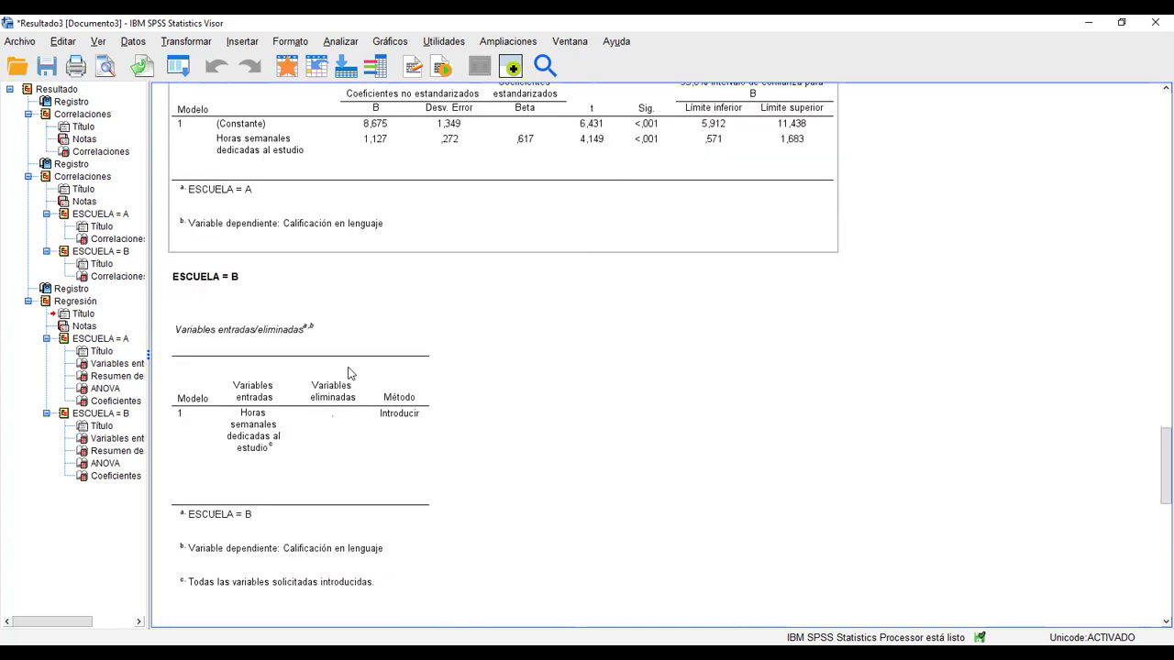
scroll(347, 498, down, 2)
scroll(347, 498, down, 3)
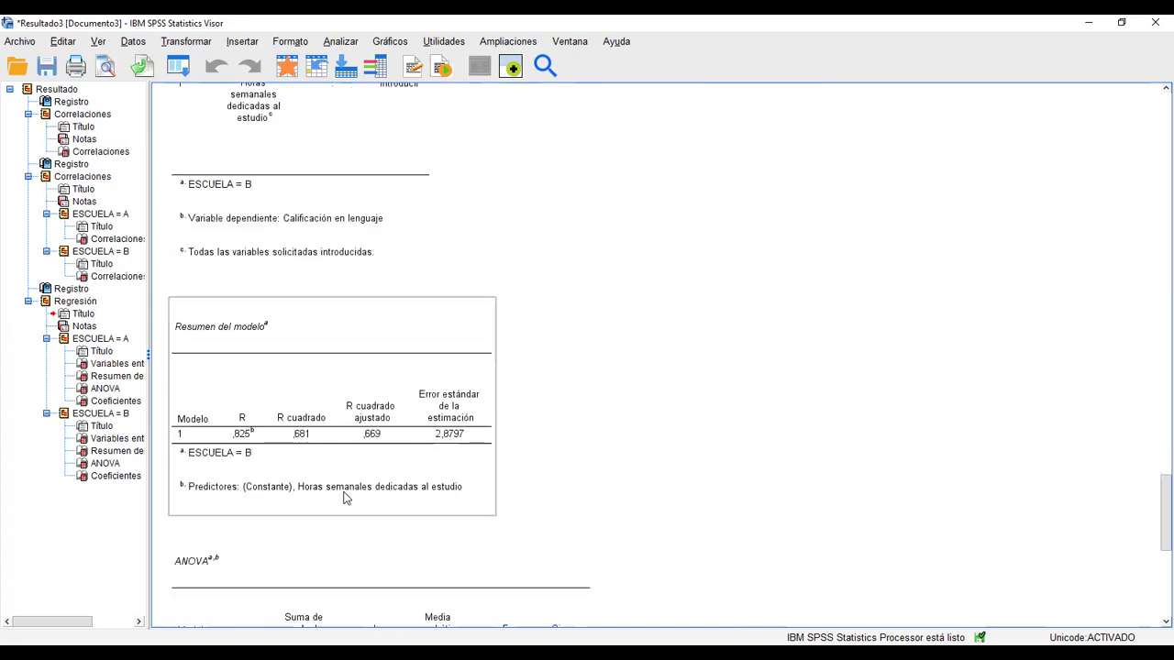
Examine the ESCUELA = B regression output: the ANOVA significance and the coefficients with their 95% confidence intervals
scroll(308, 447, down, 2)
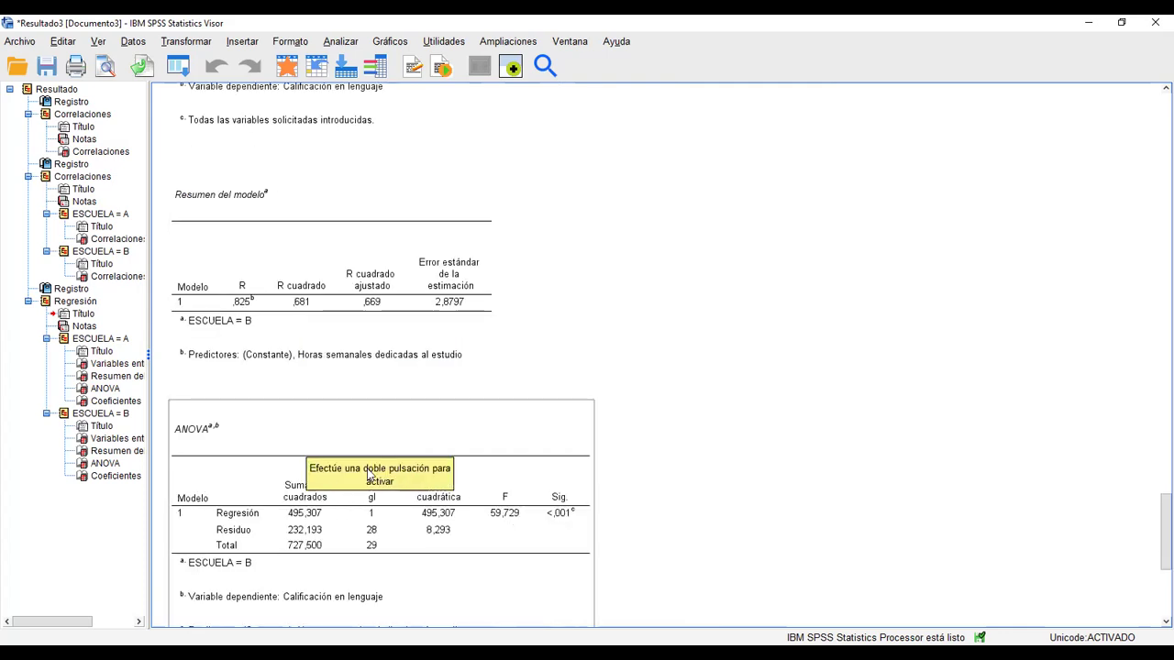
scroll(475, 521, down, 1)
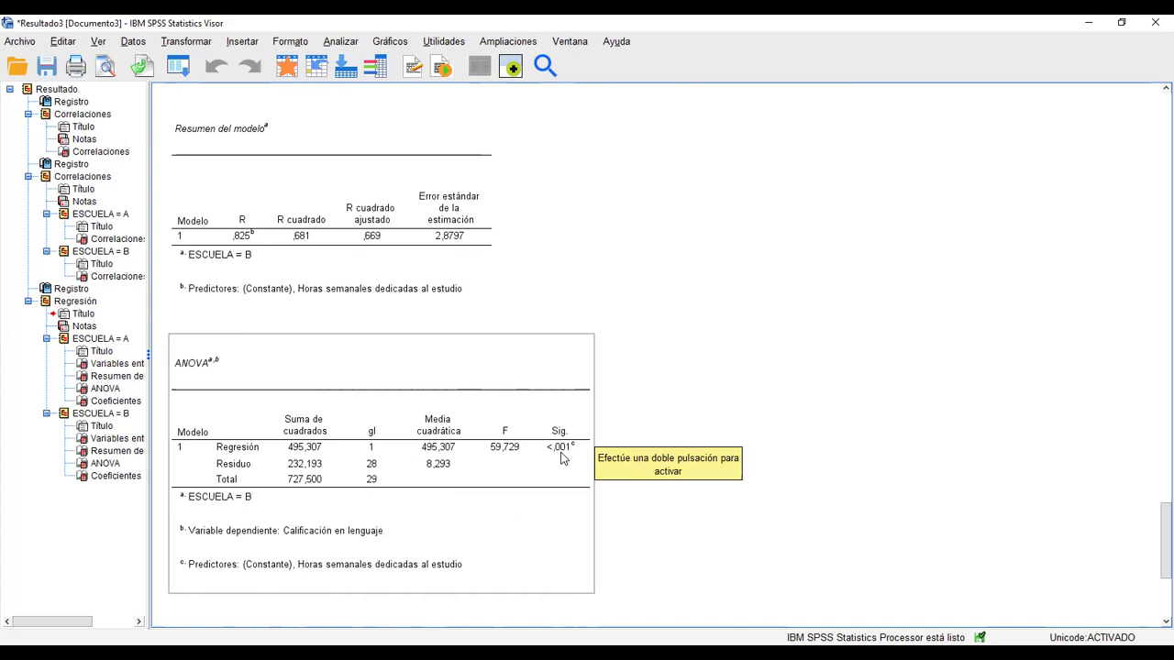
scroll(563, 460, down, 3)
scroll(562, 460, down, 3)
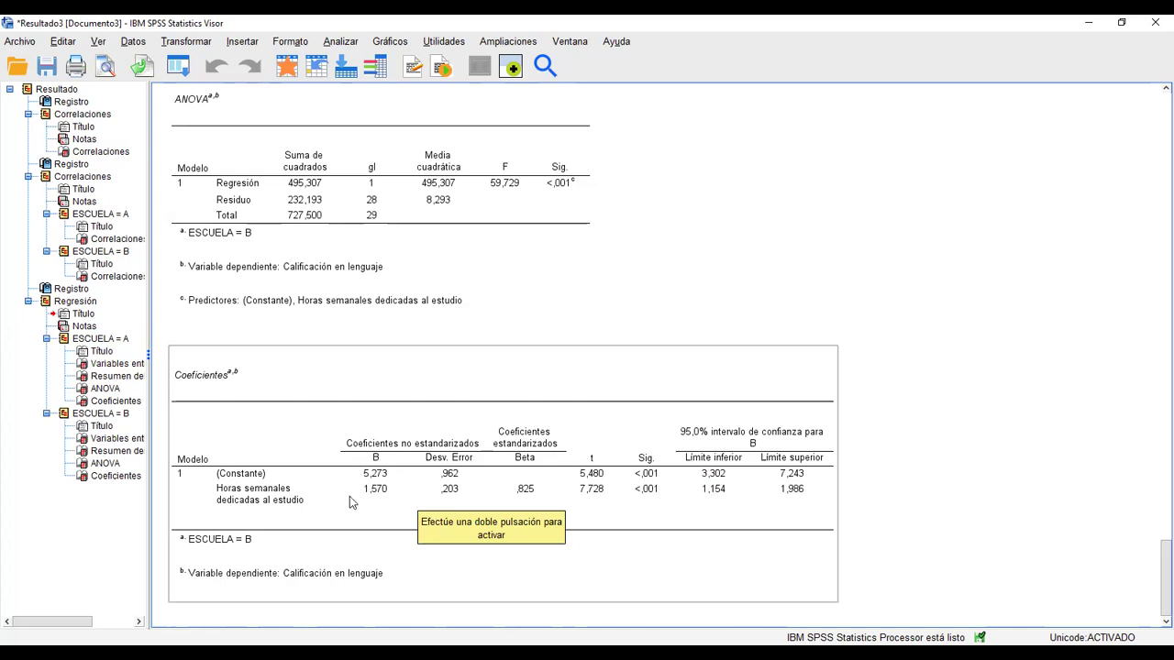
click(1069, 417)
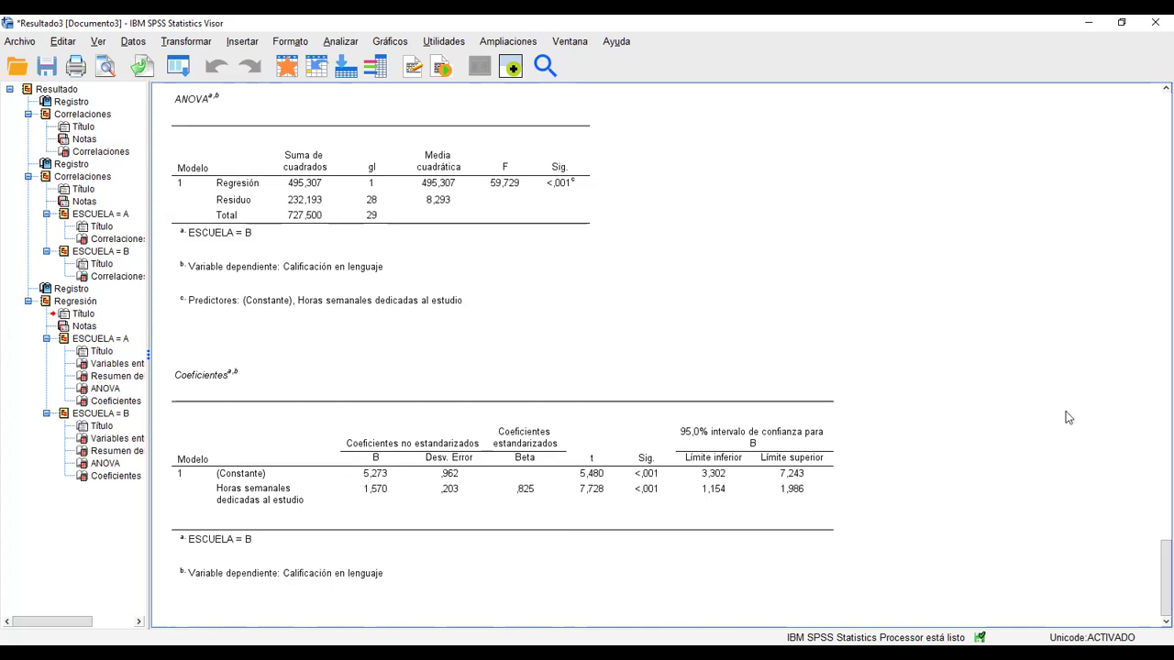
scroll(528, 363, up, 3)
scroll(528, 369, down, 3)
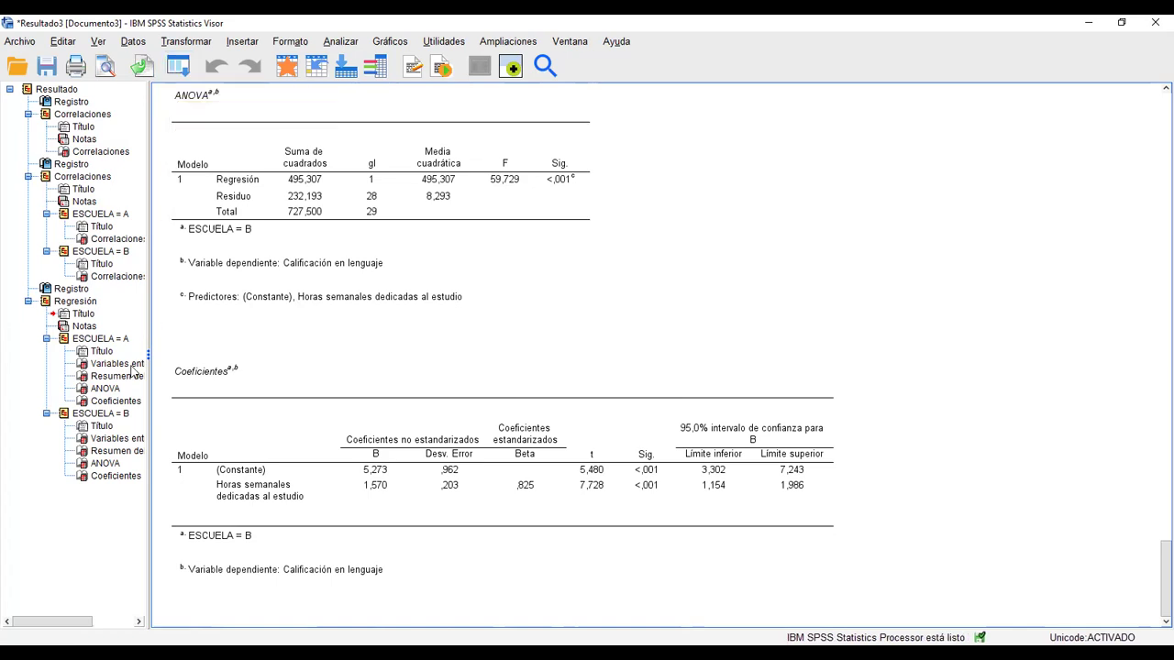
Reopen the linear regression setup and choose to save the unstandardized predicted values as a new variable
click(181, 62)
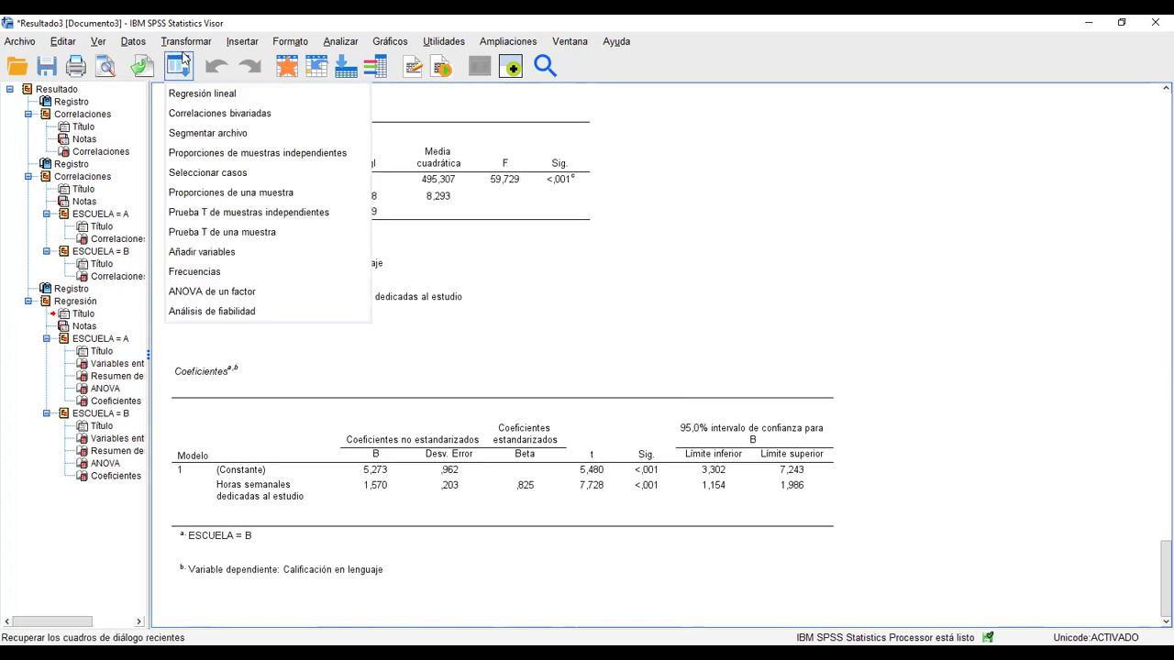
click(187, 99)
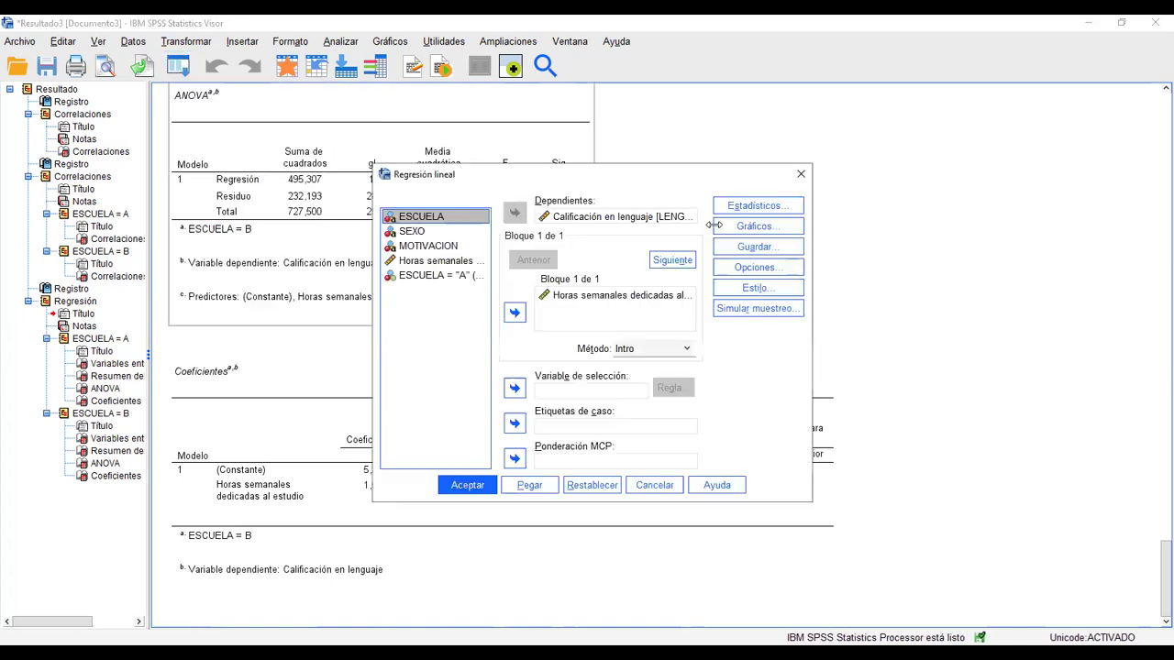
click(754, 250)
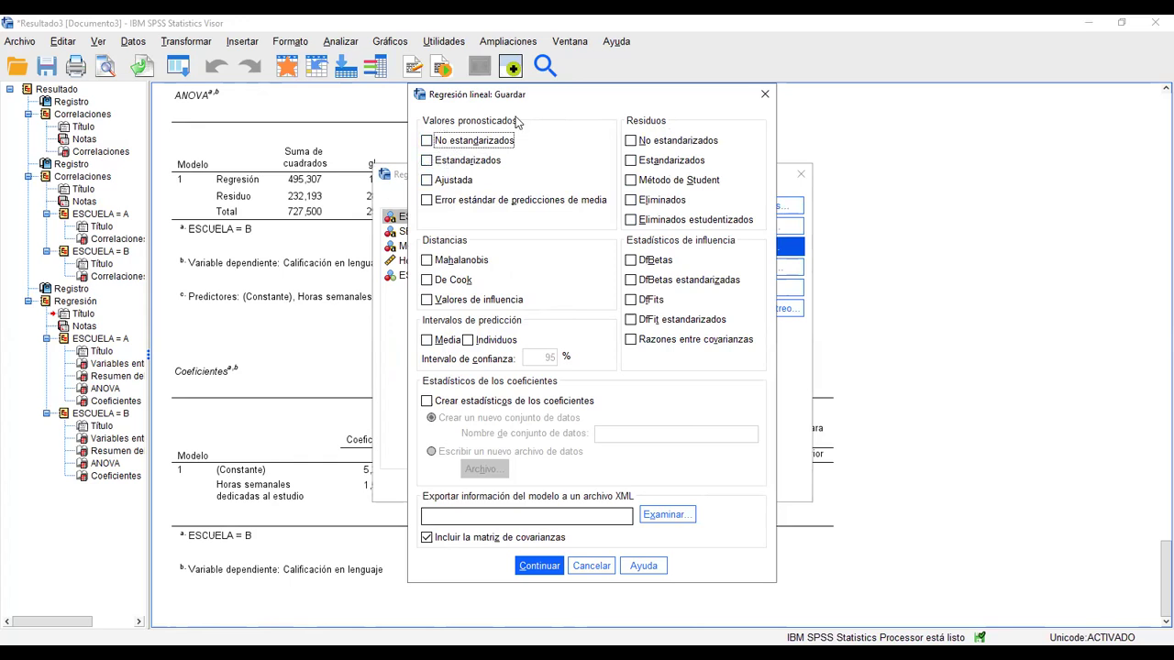
click(427, 142)
click(429, 345)
click(471, 341)
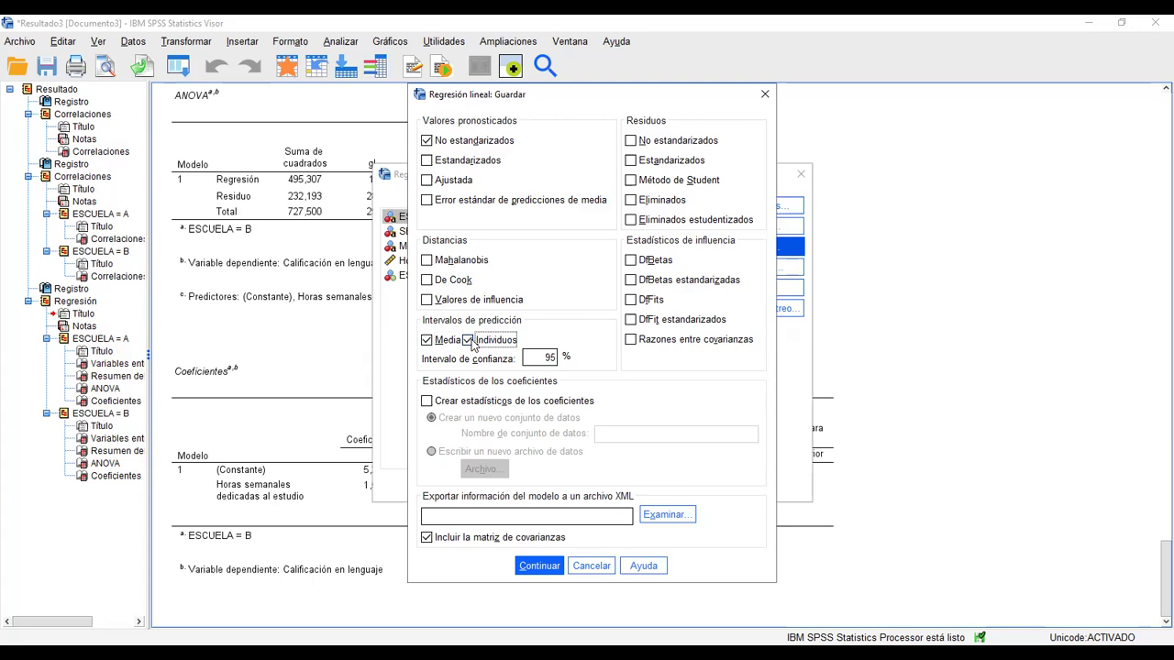
click(471, 341)
click(428, 341)
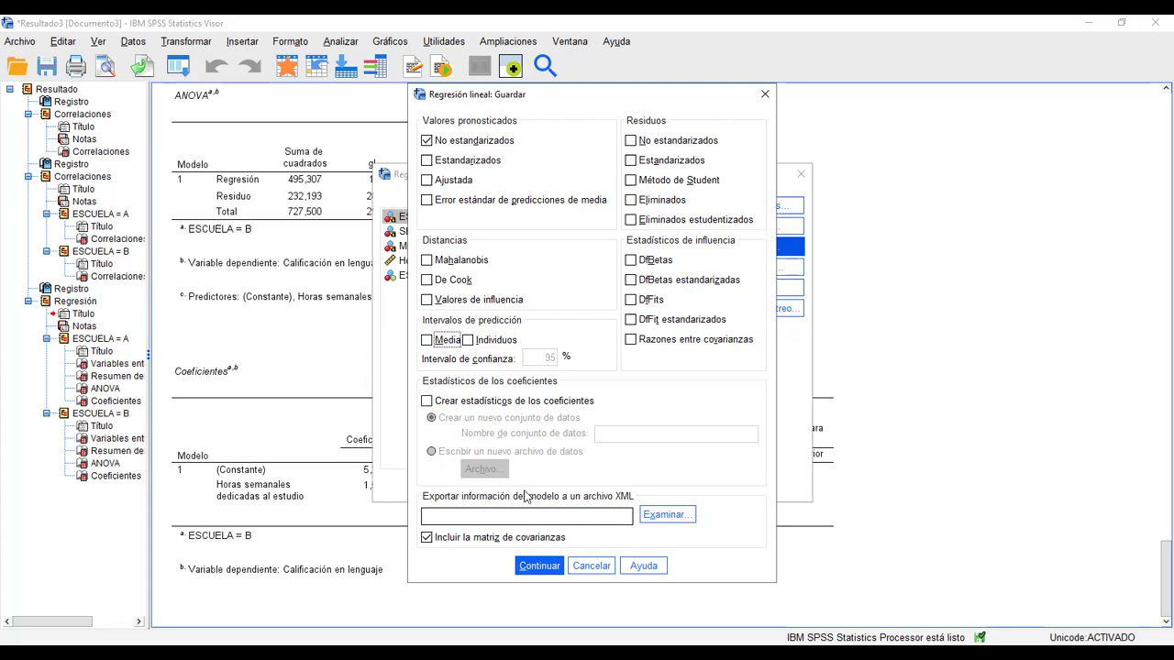
Exclude the covariance matrix from the XML model export and accept the regression's save options
click(437, 518)
click(427, 539)
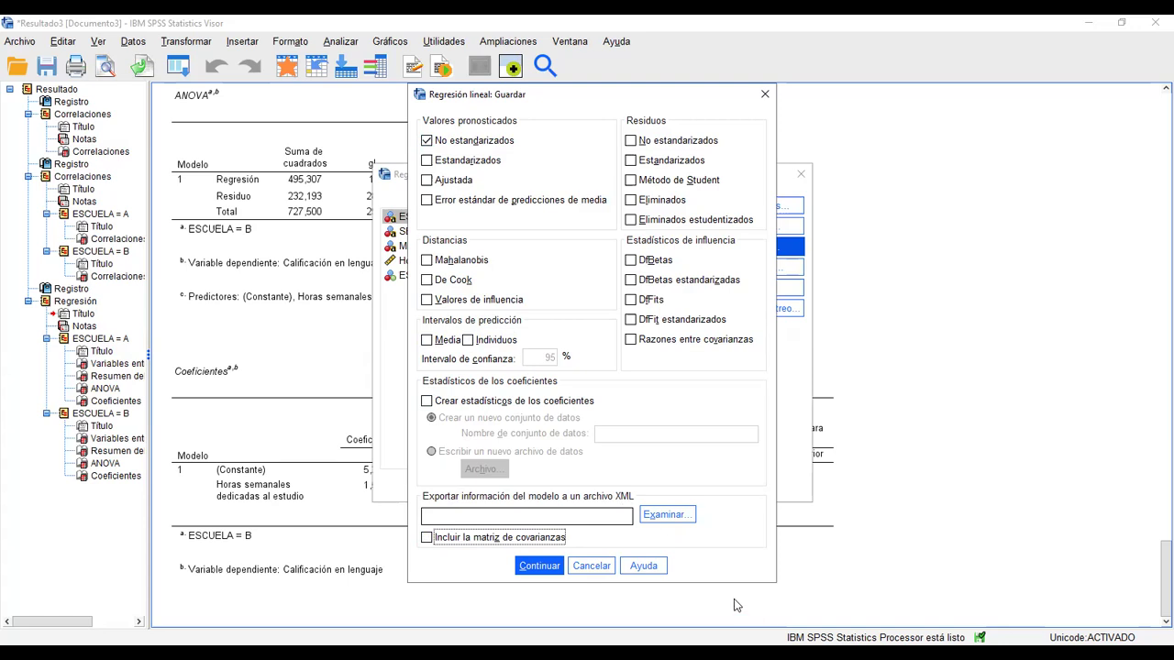
click(540, 568)
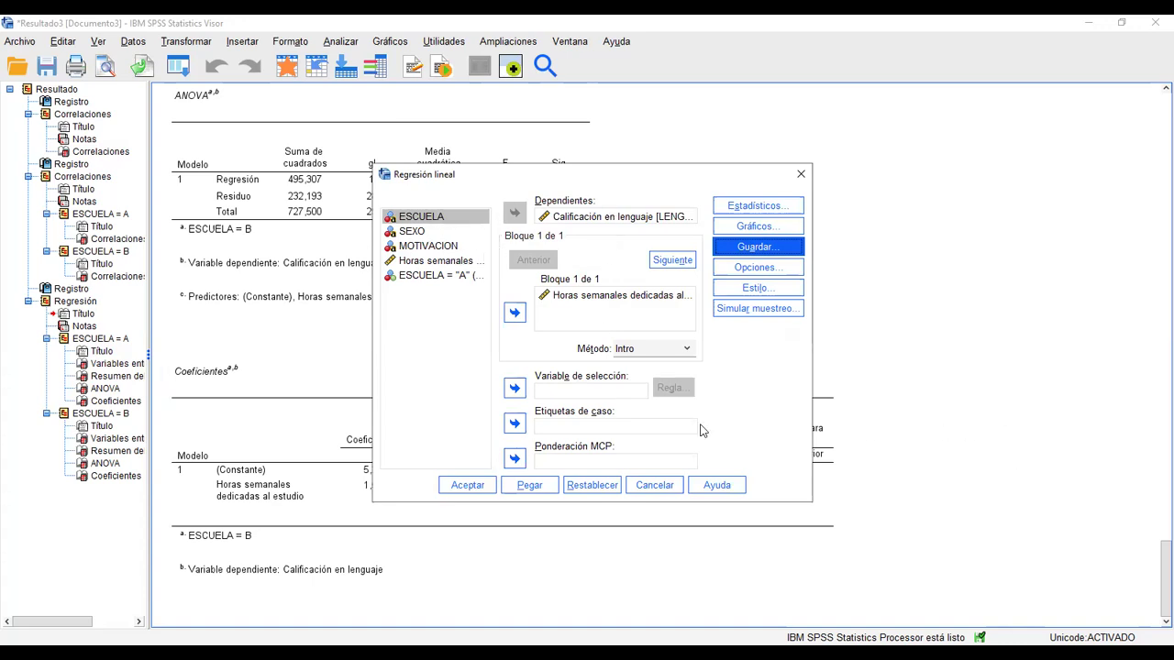
Delete the existing Regresión results and their Registro log entry from the output
click(43, 305)
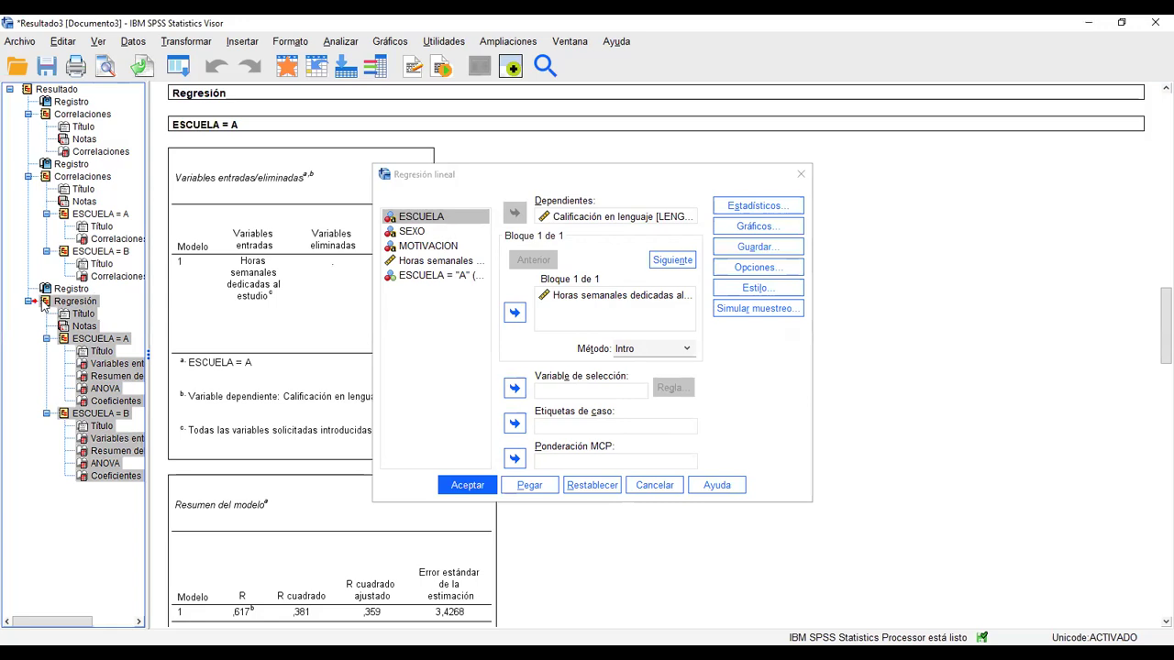
key(Delete)
click(47, 291)
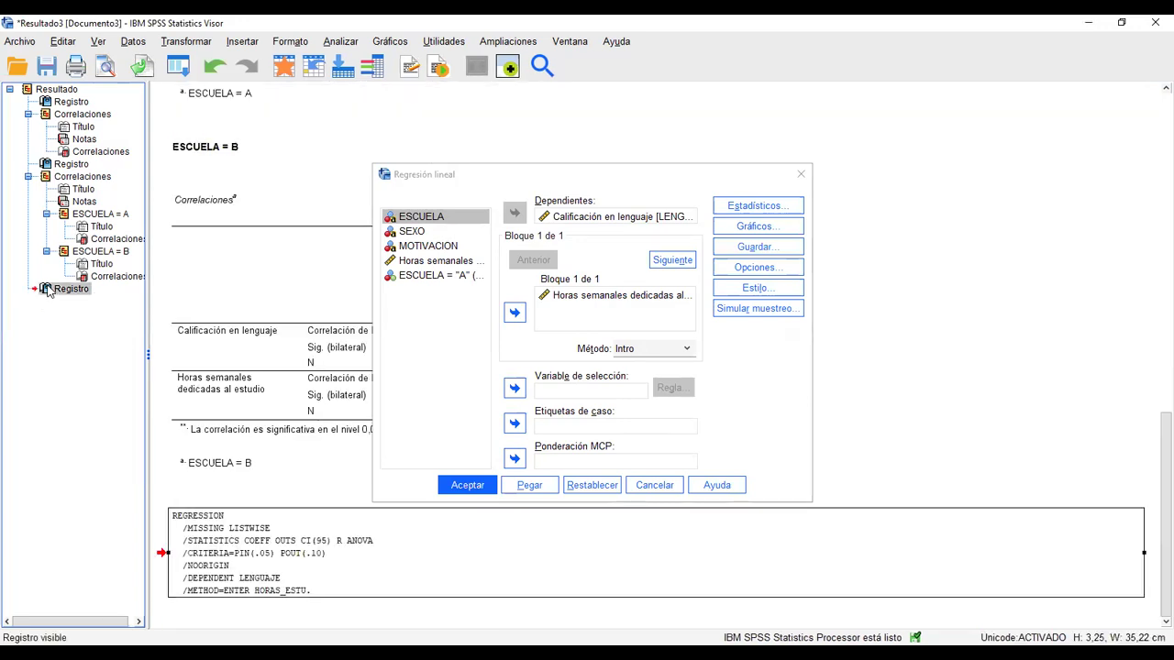
key(Delete)
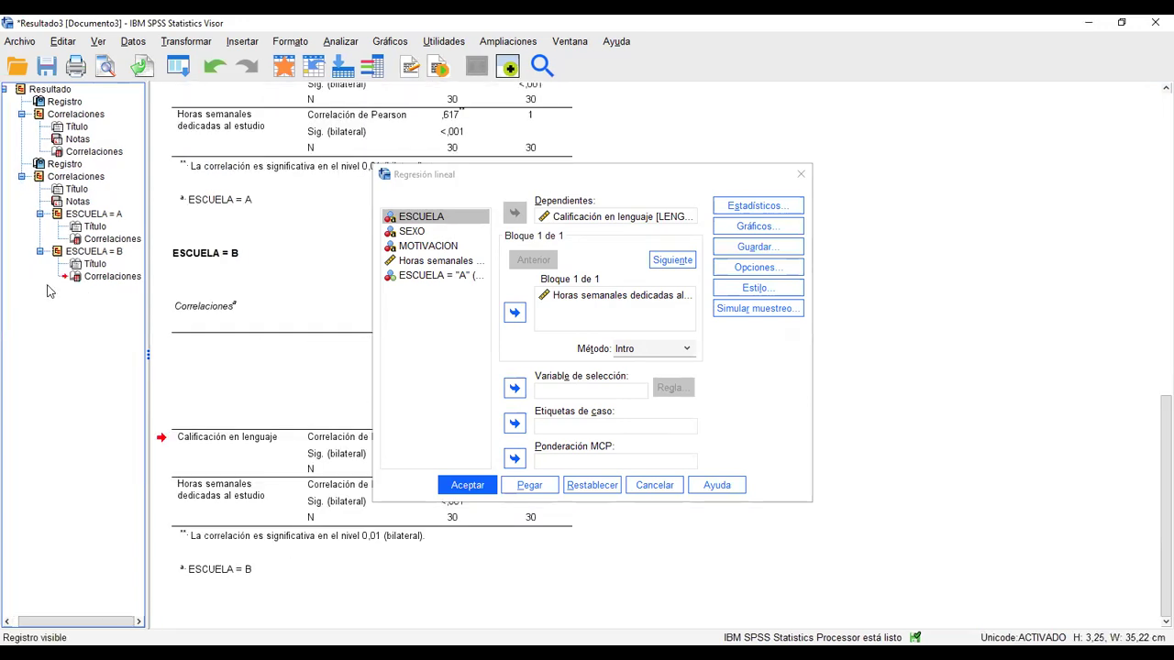
Check that unstandardized predicted values are selected for saving, and run the linear regression again
click(769, 252)
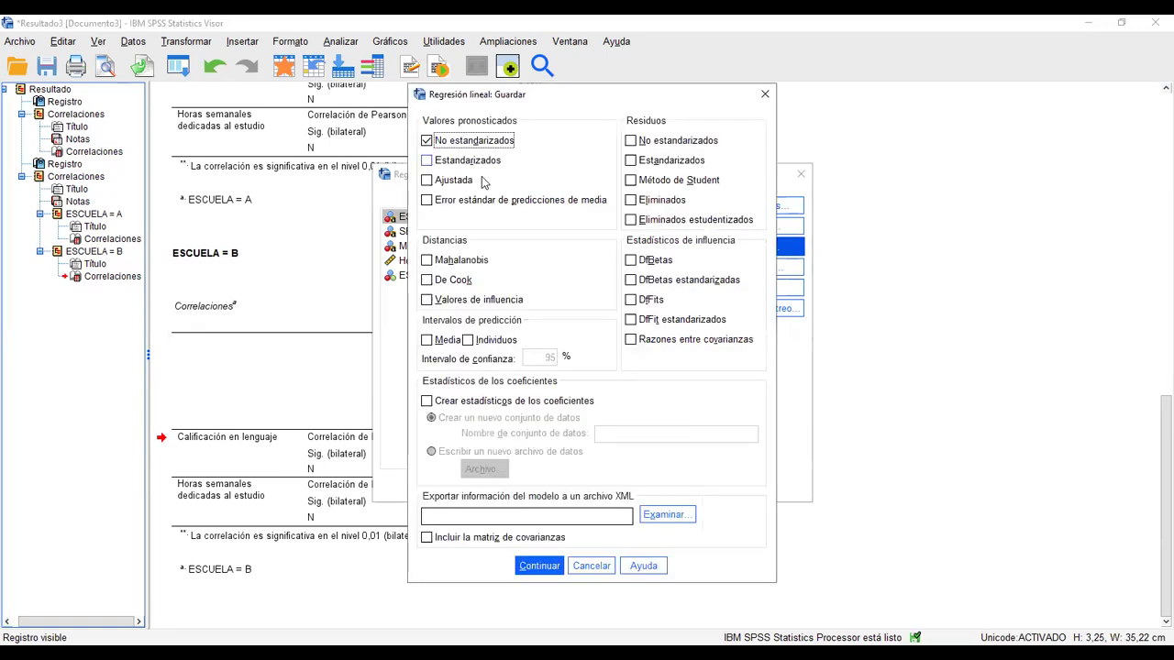
click(529, 568)
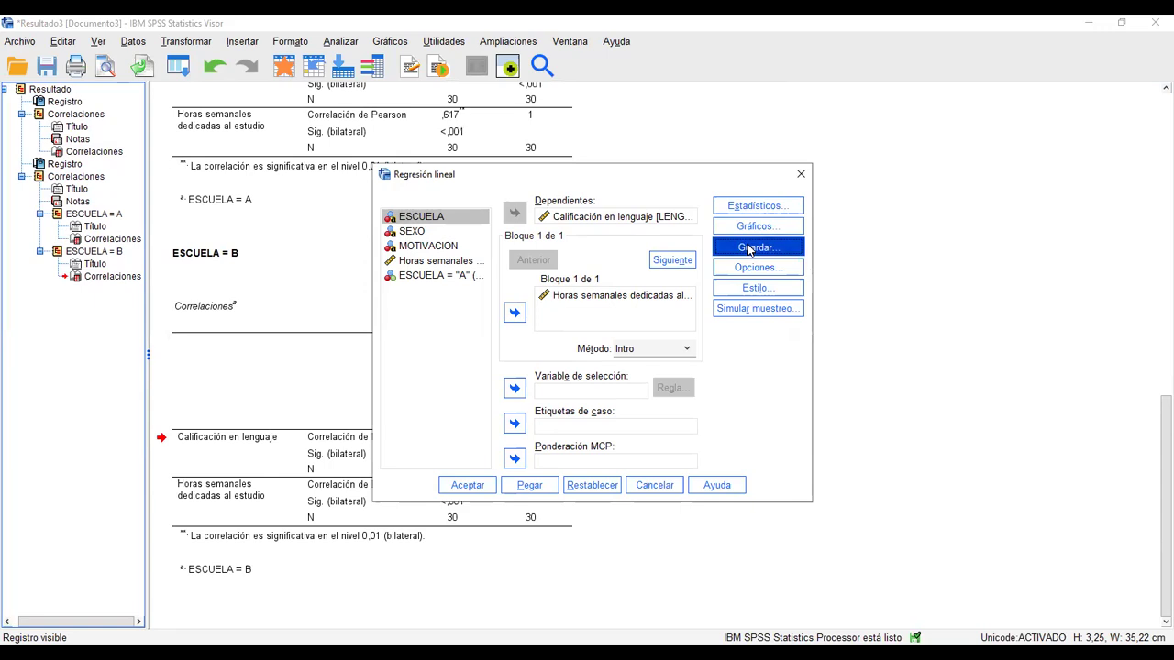
click(750, 249)
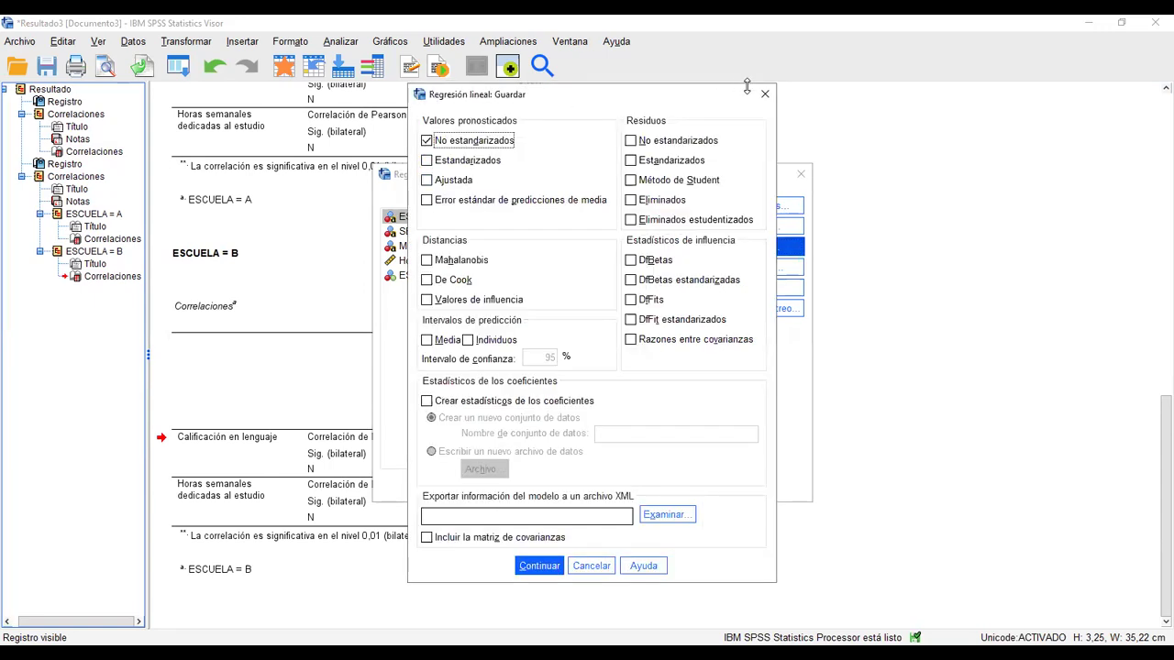
click(536, 567)
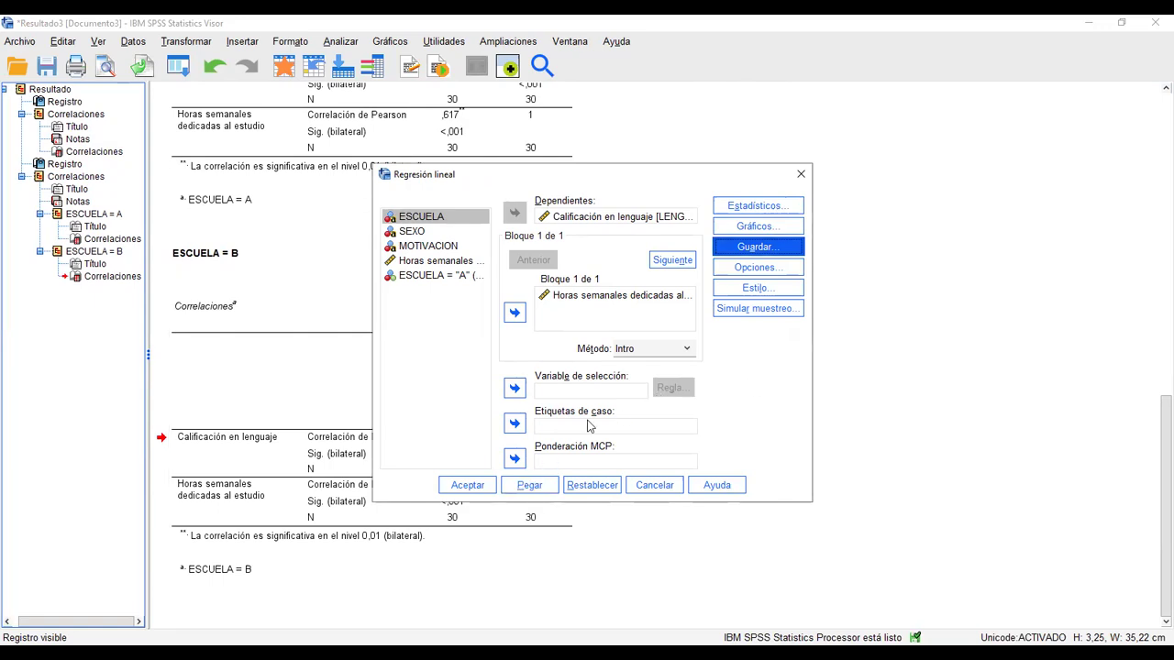
click(458, 487)
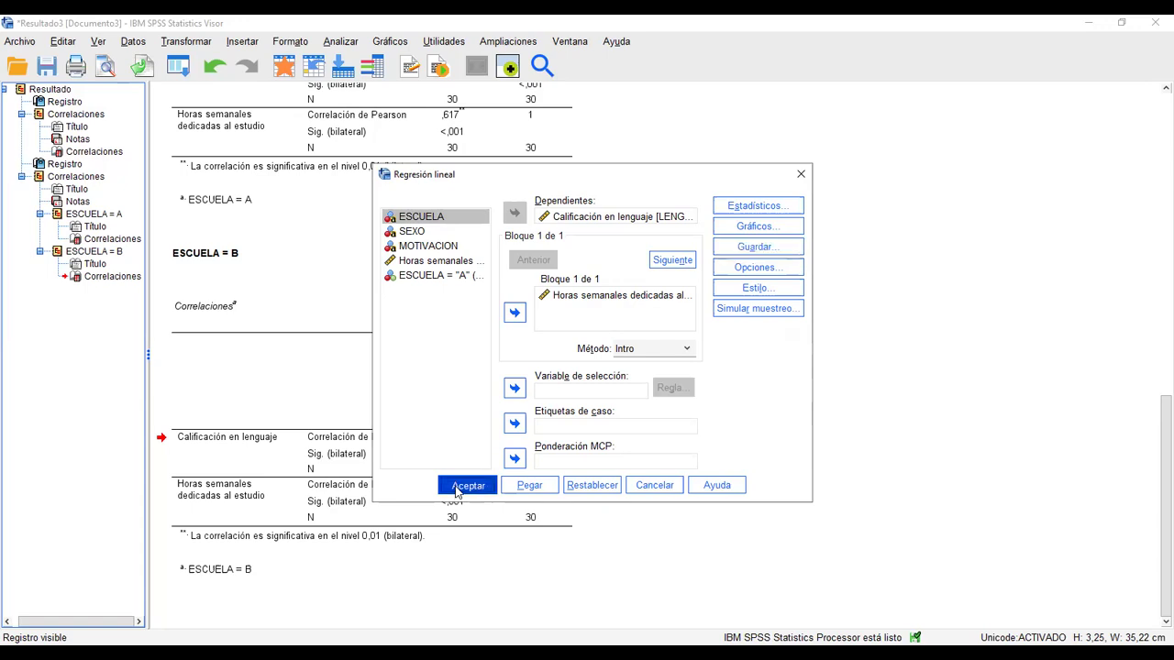
Review the new regression output for ESCUELA = A and ESCUELA = B, including the residual statistics tables
scroll(389, 496, down, 10)
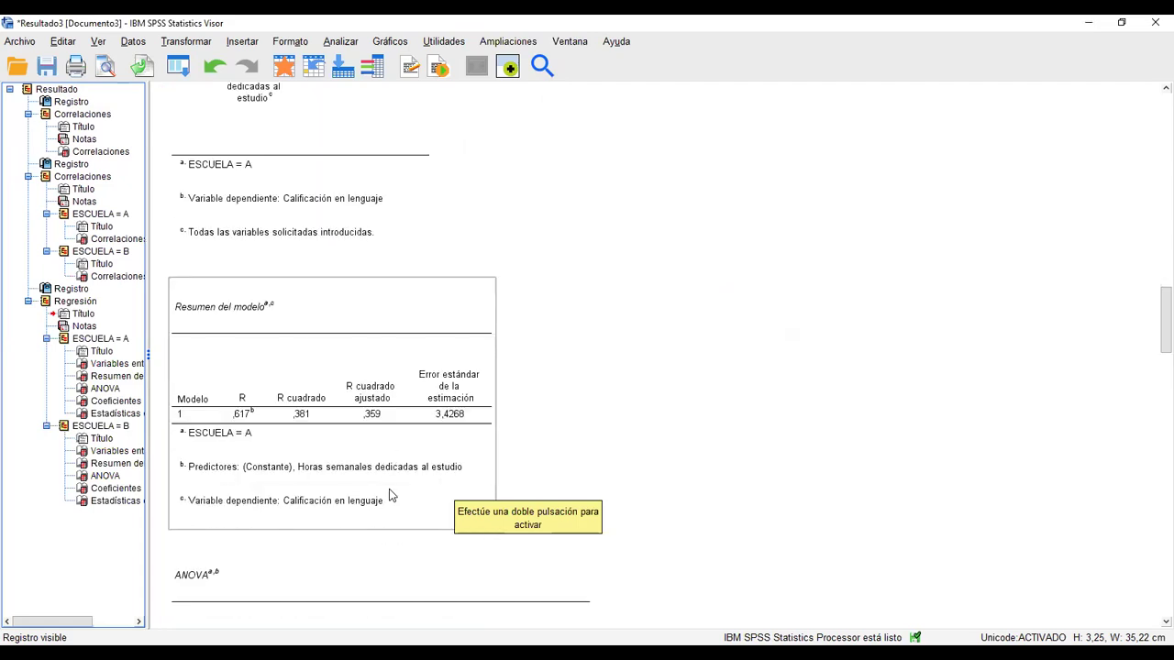
scroll(389, 495, down, 10)
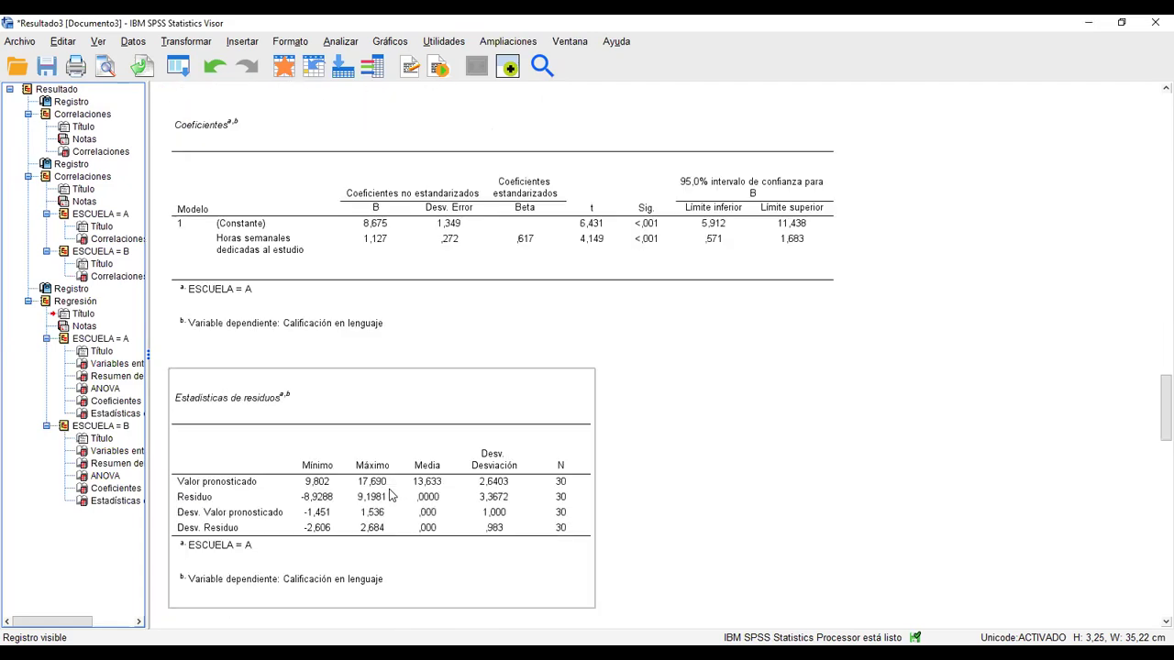
scroll(389, 495, down, 3)
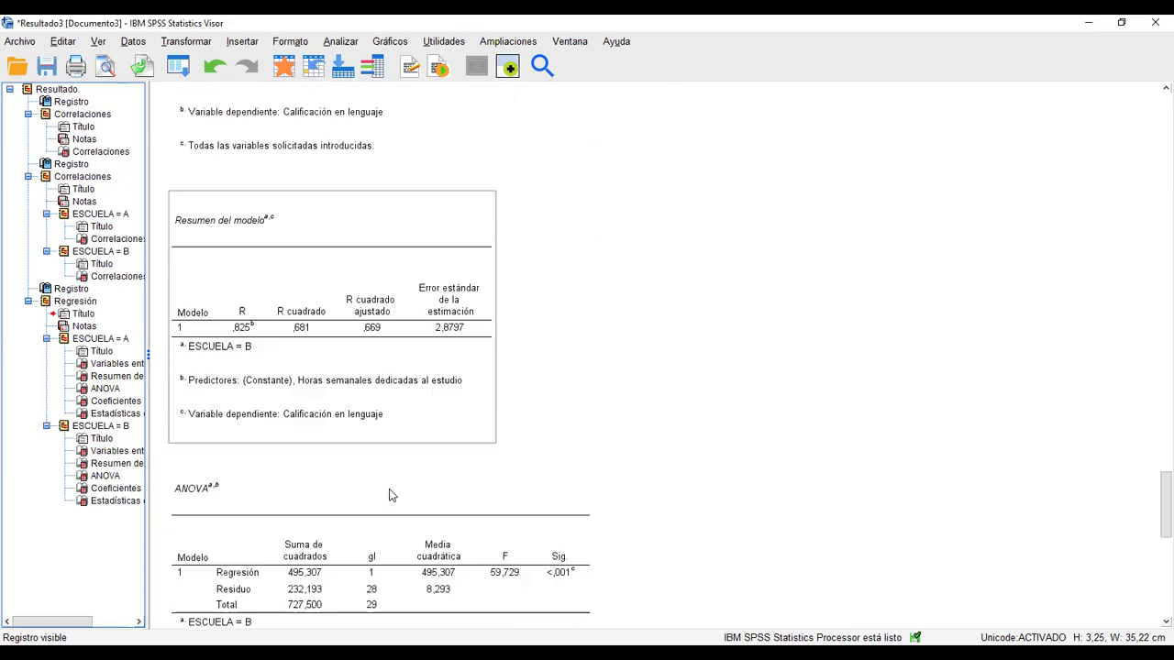
scroll(389, 495, down, 10)
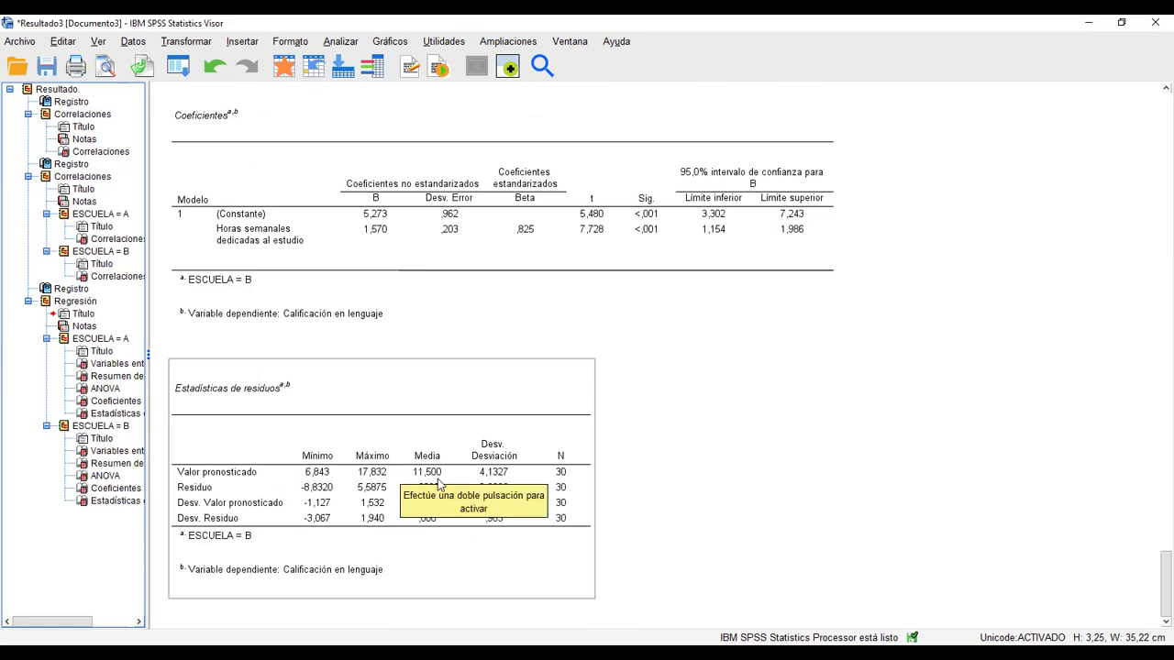
scroll(323, 419, up, 3)
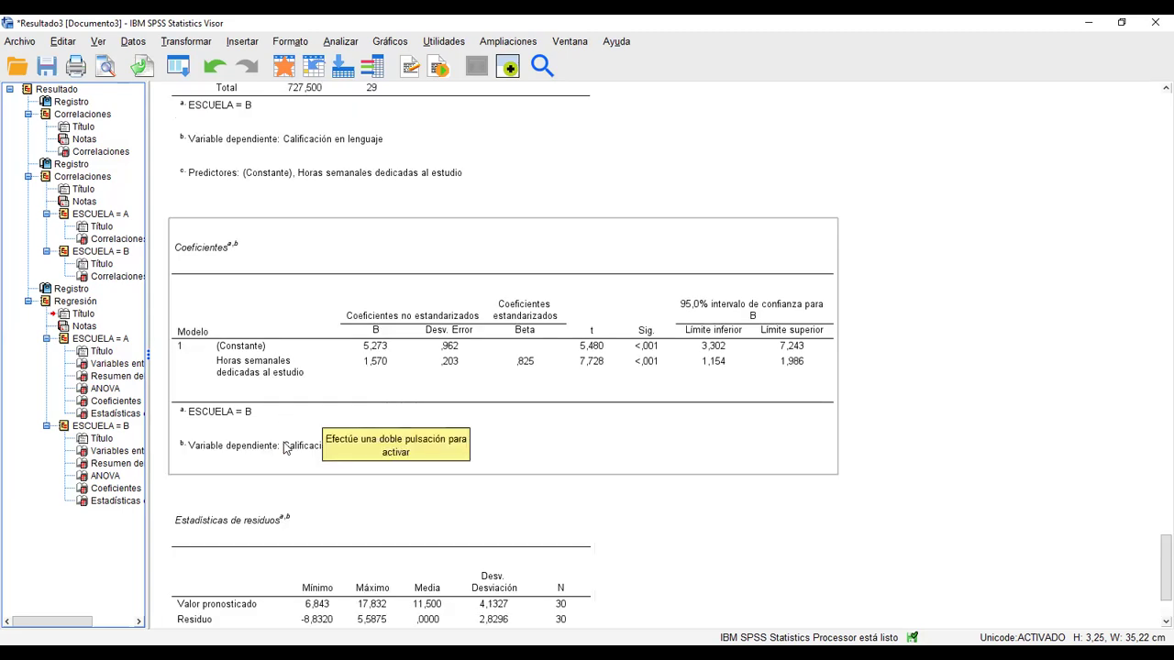
scroll(284, 447, up, 9)
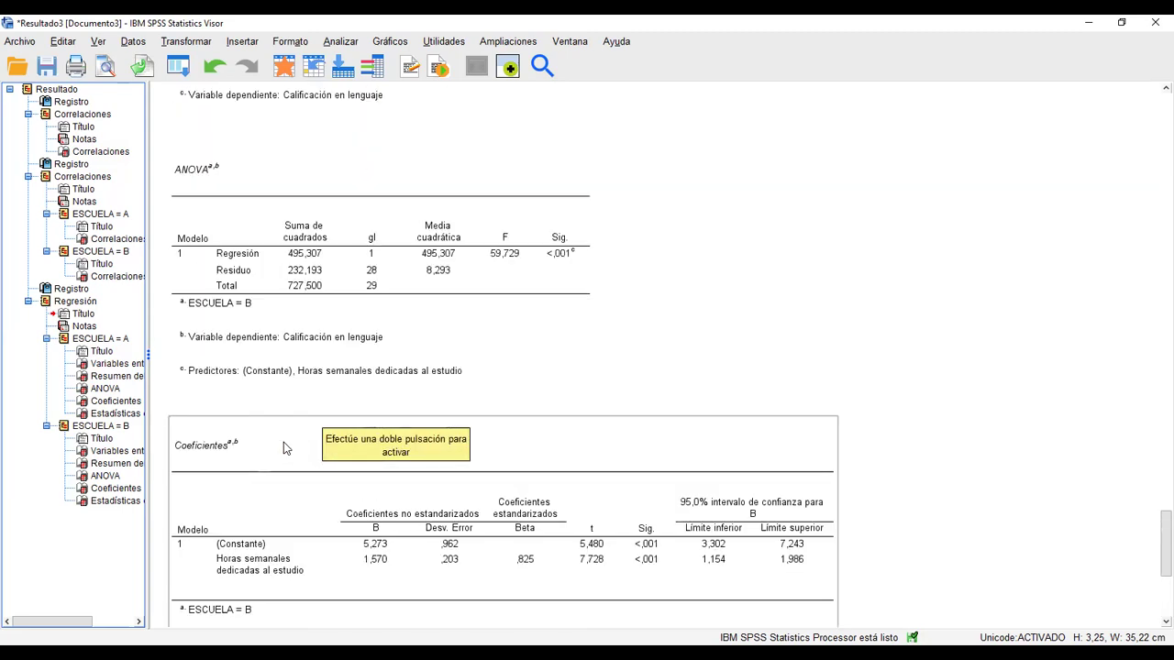
scroll(284, 447, up, 10)
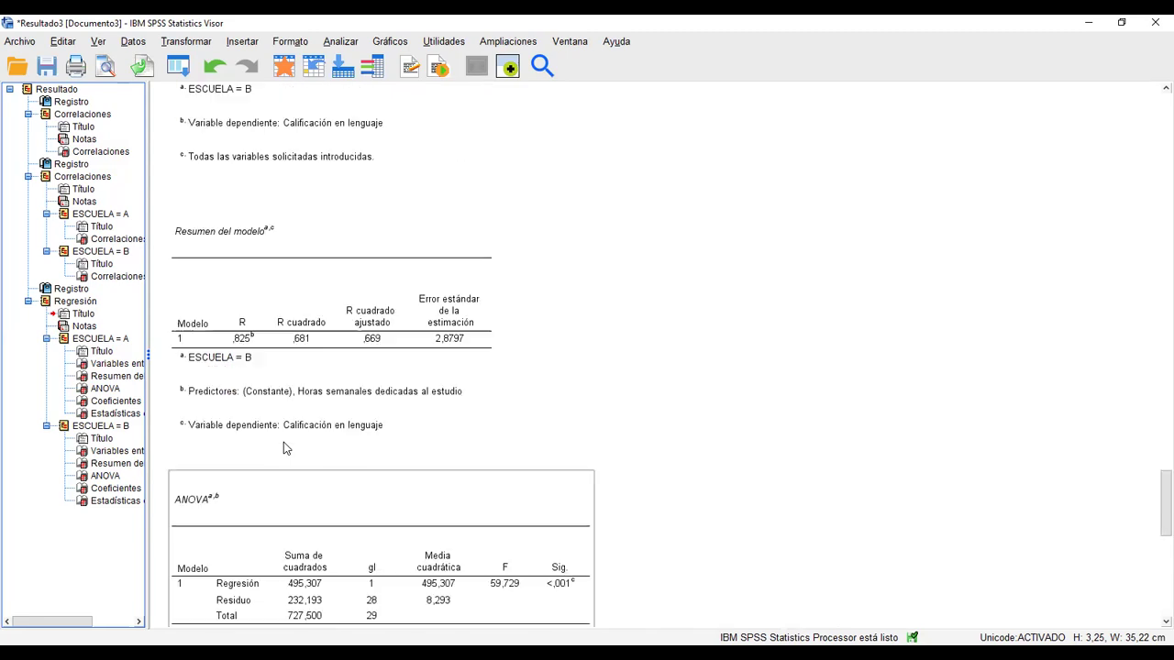
scroll(284, 445, up, 6)
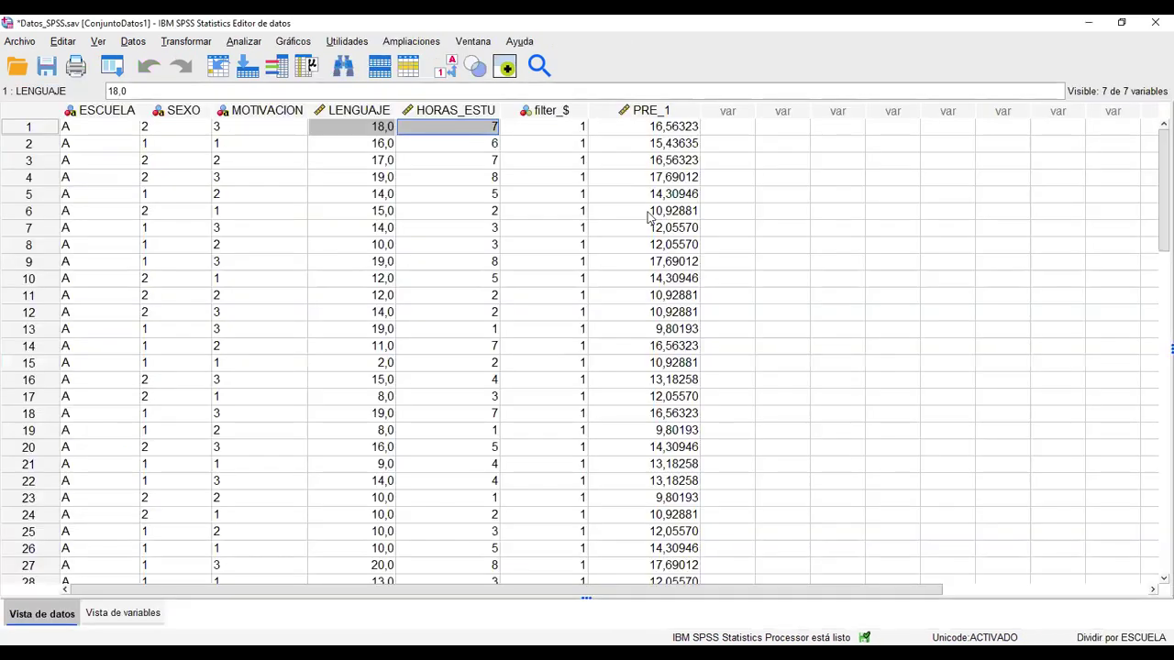
Compare HORAS_ESTU with the saved prediction PRE_1 case by case for the first seven students of school A
scroll(659, 203, down, 1)
scroll(653, 188, up, 1)
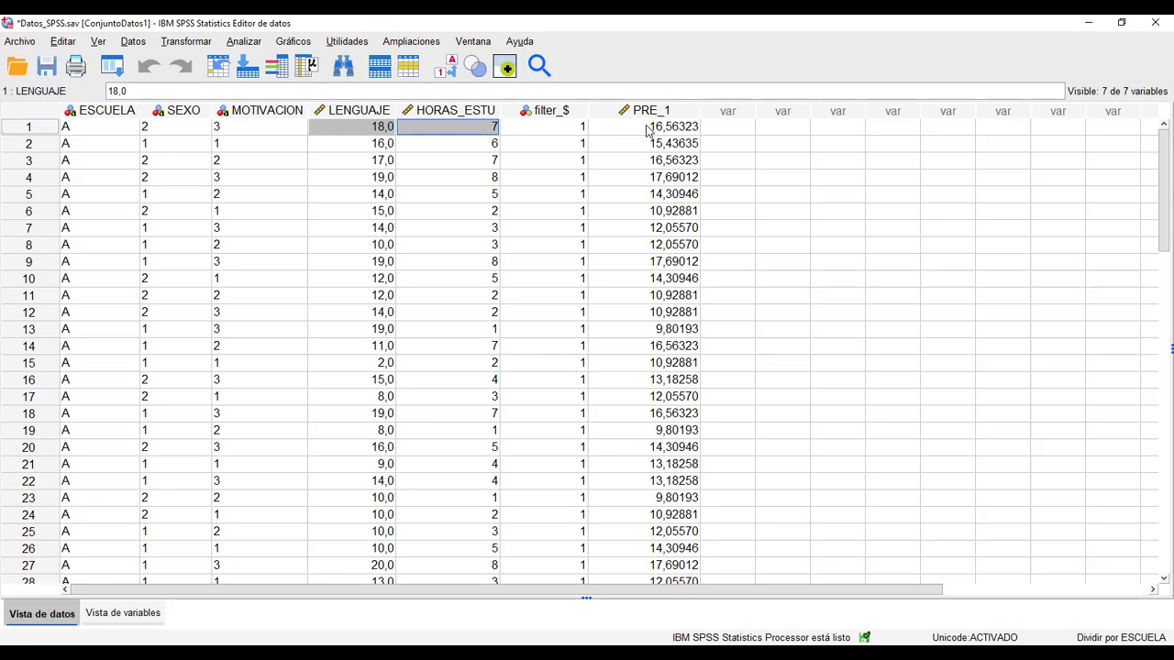
click(481, 135)
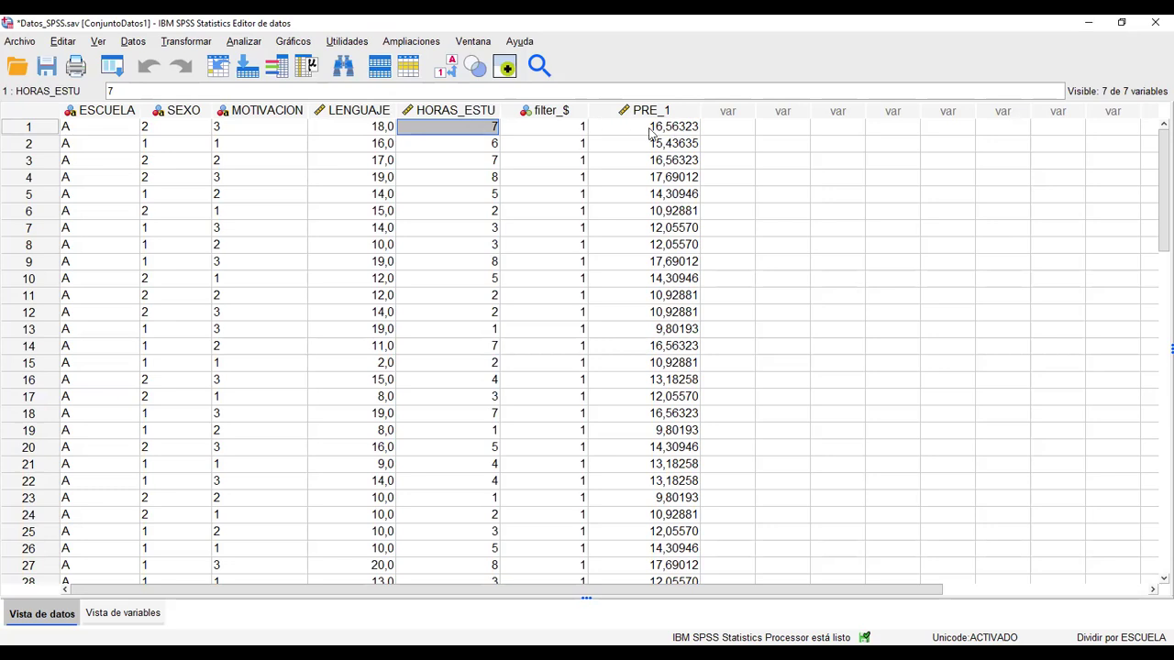
click(474, 150)
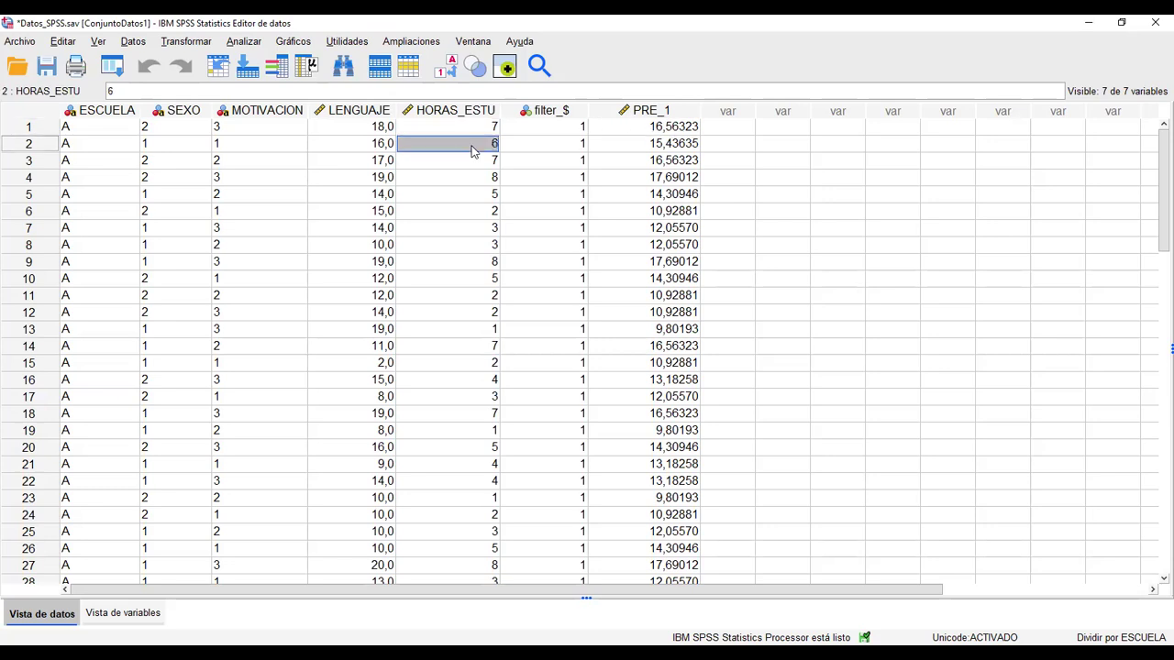
click(642, 148)
click(486, 164)
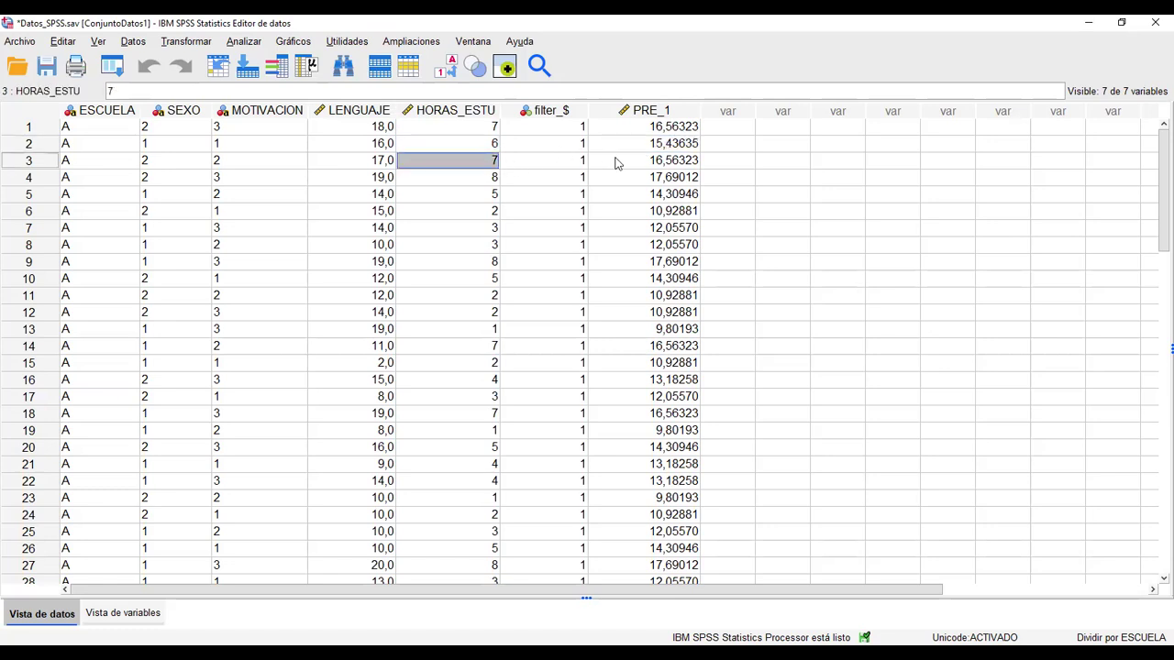
click(640, 161)
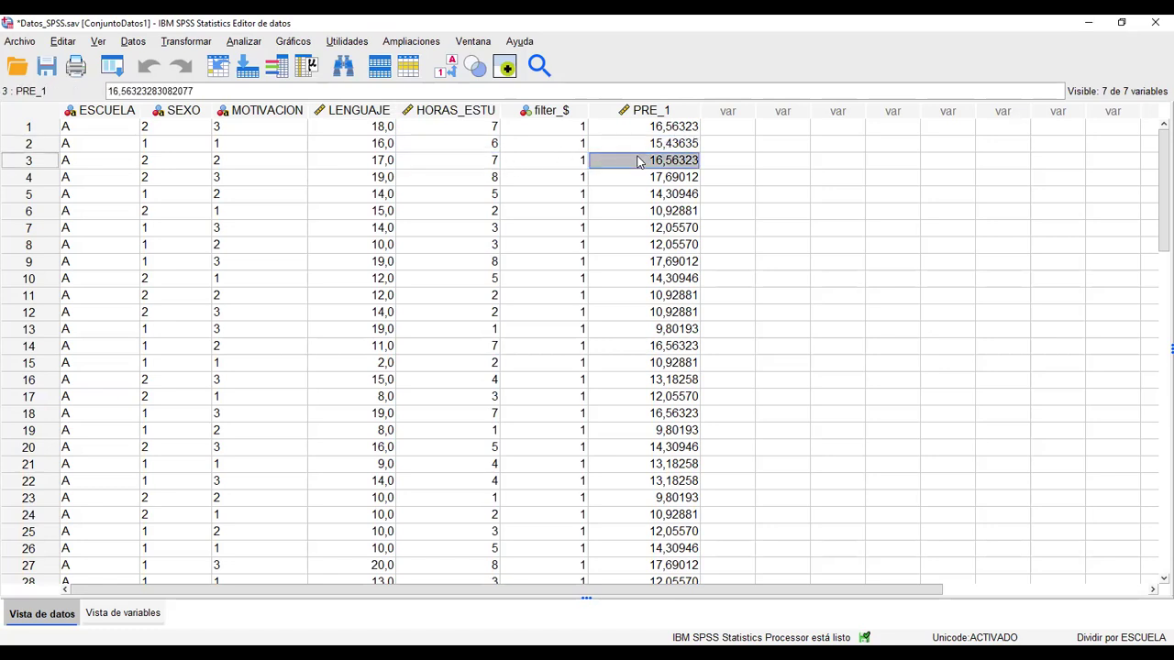
click(496, 179)
click(645, 179)
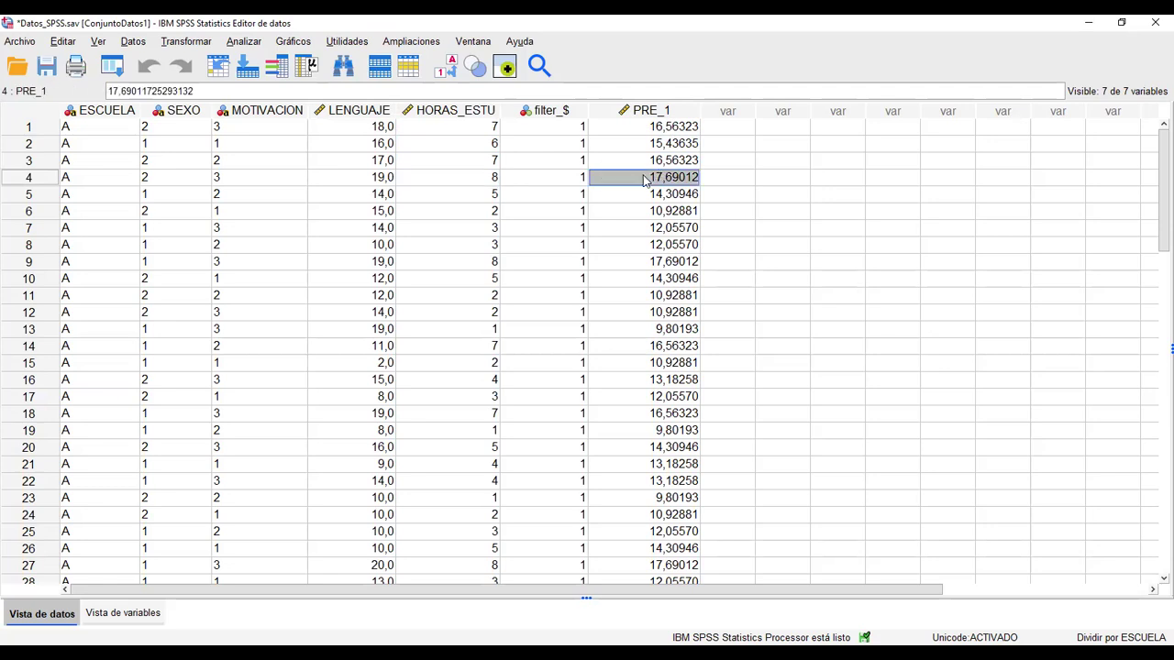
click(492, 199)
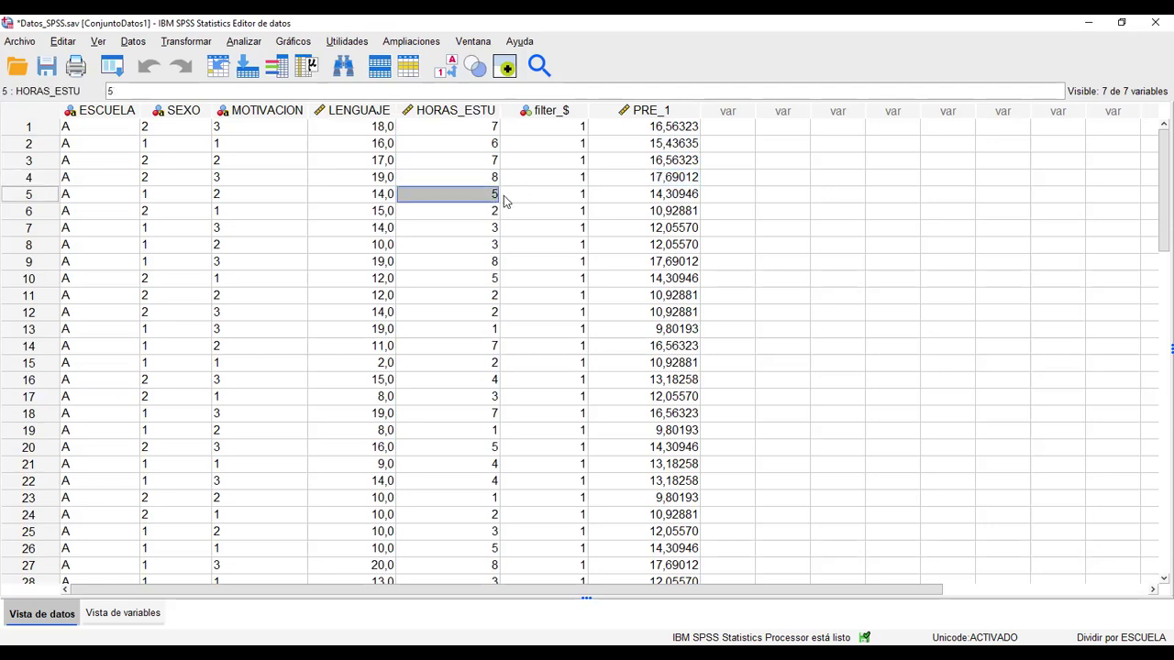
click(652, 198)
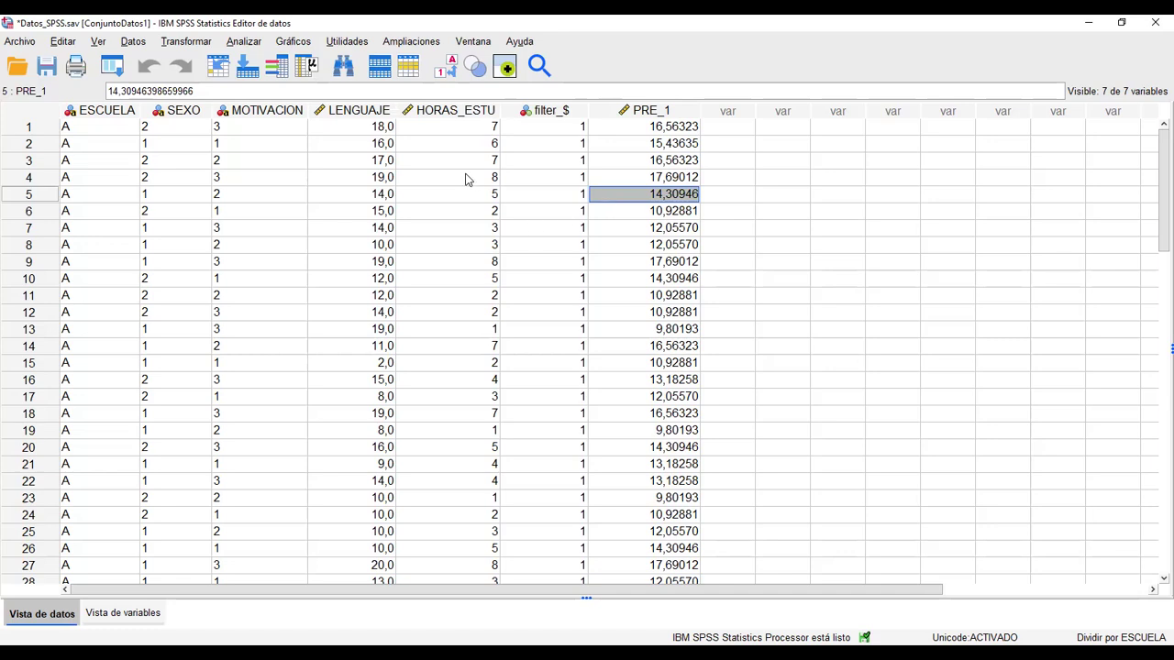
click(486, 214)
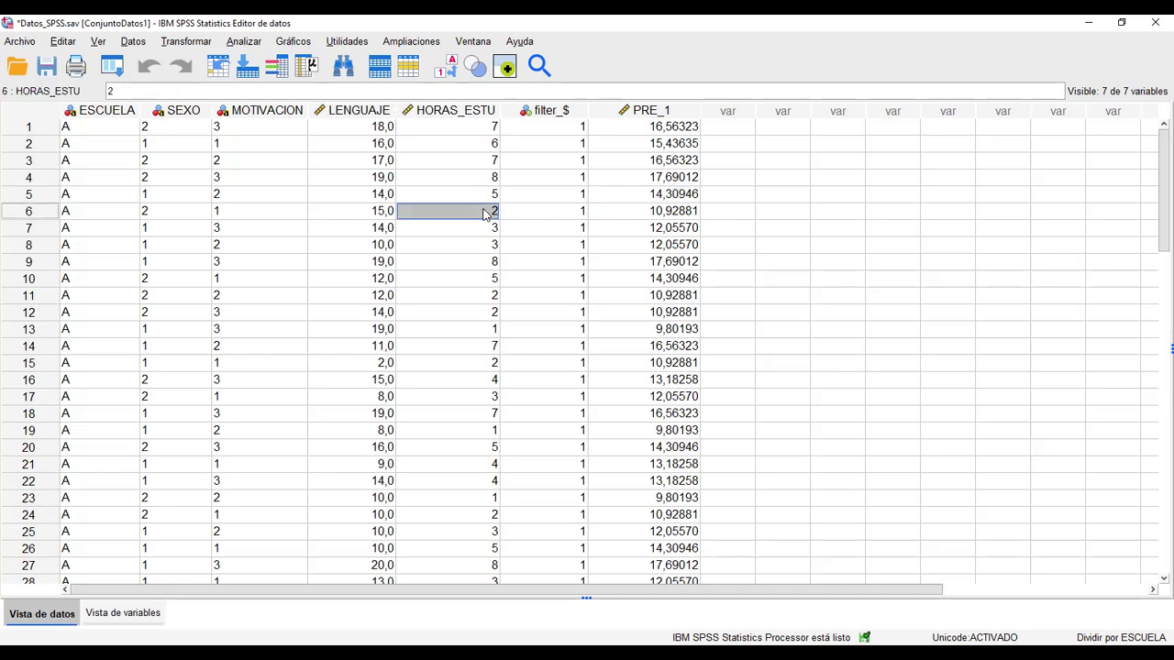
click(661, 214)
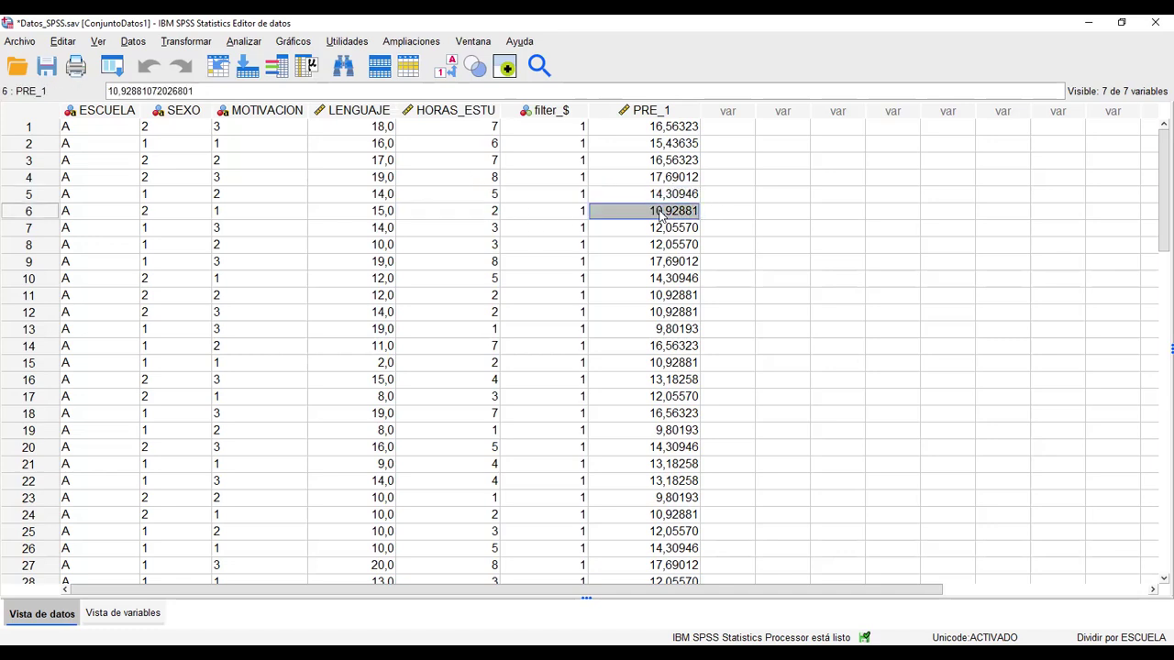
click(493, 230)
click(651, 229)
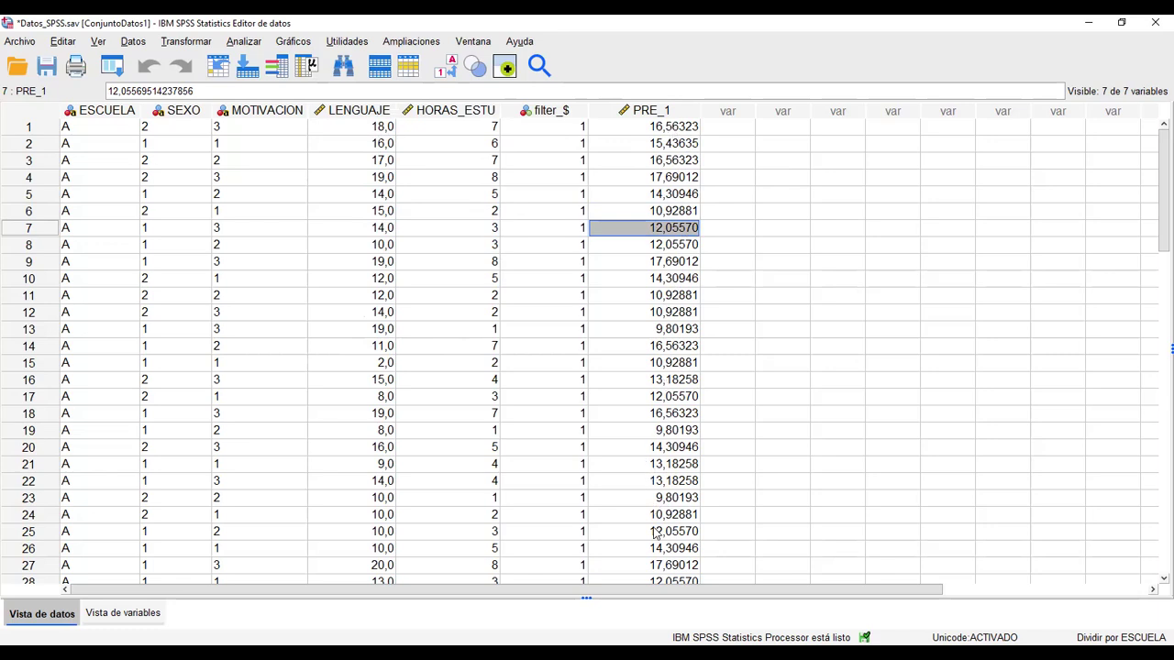
Examine the PRE_1 predictions across all 60 cases, comparing the rows of school A with those of school B
scroll(671, 416, down, 1)
scroll(670, 415, down, 2)
scroll(671, 415, up, 3)
scroll(462, 225, down, 5)
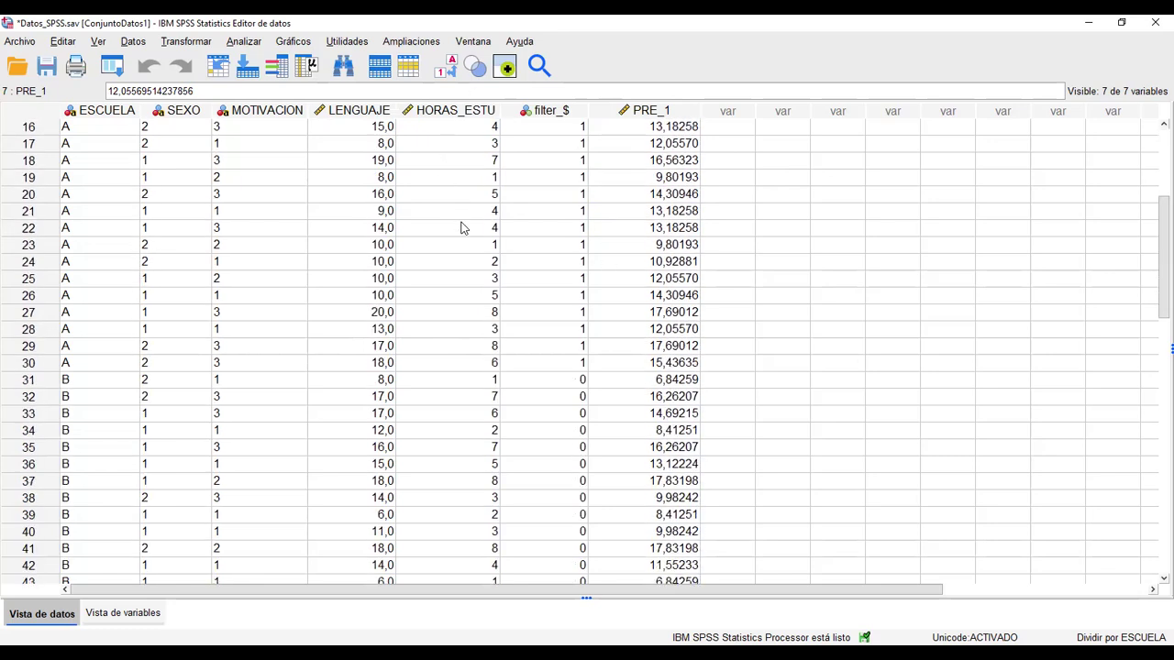
scroll(461, 228, down, 4)
scroll(462, 227, down, 5)
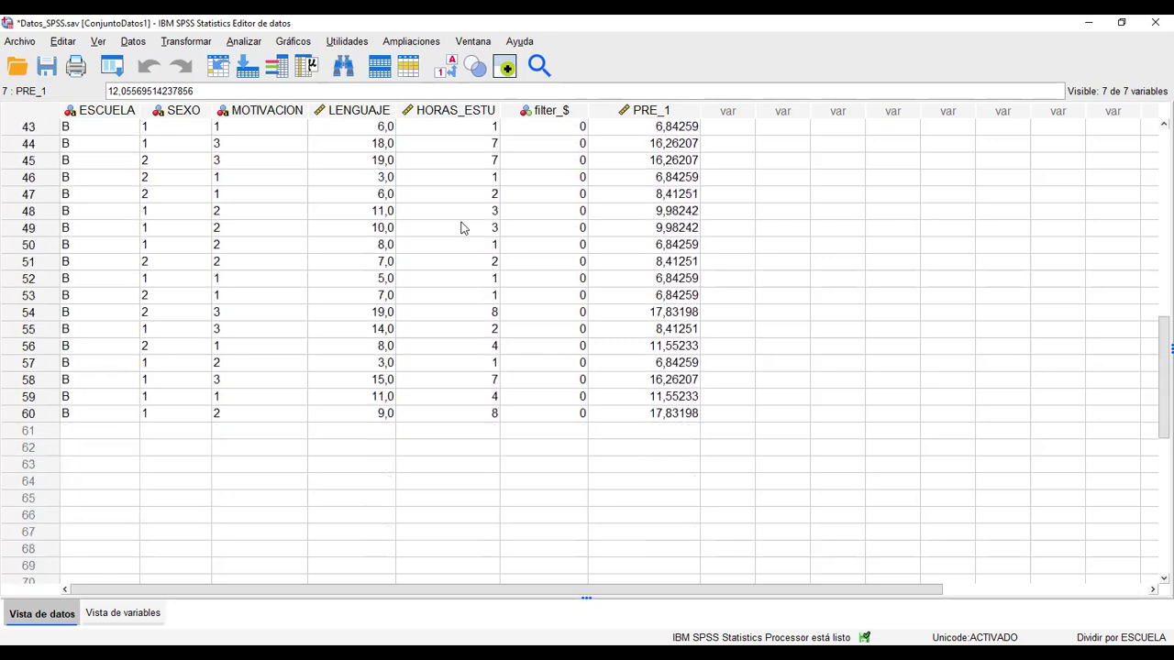
scroll(474, 265, up, 9)
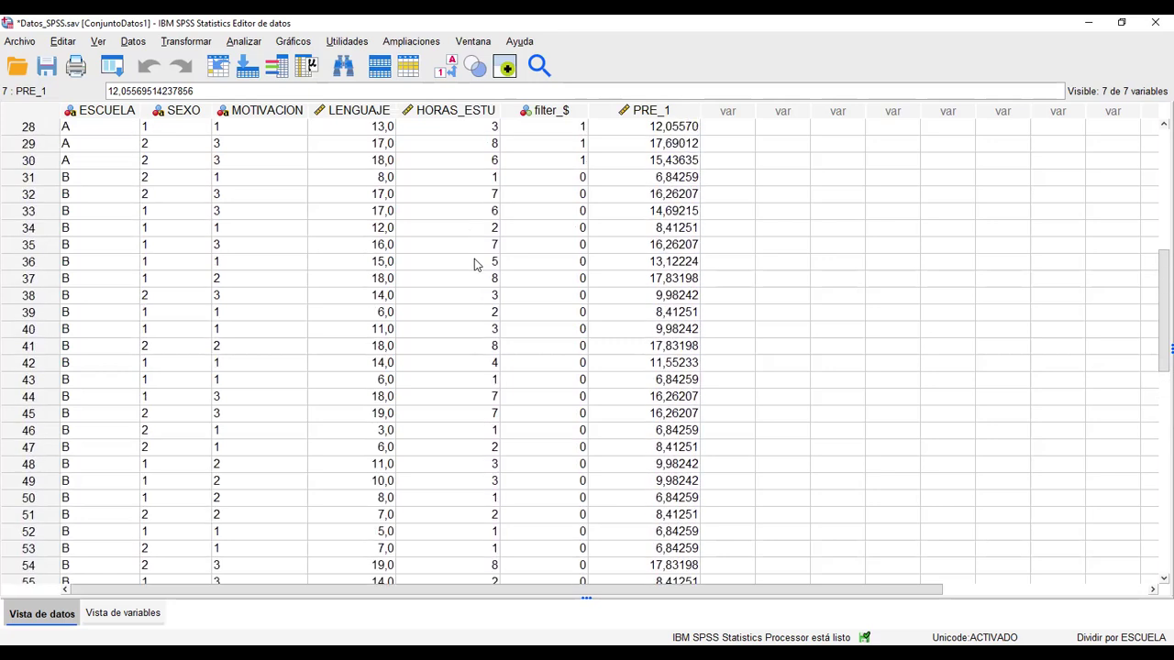
scroll(474, 266, up, 5)
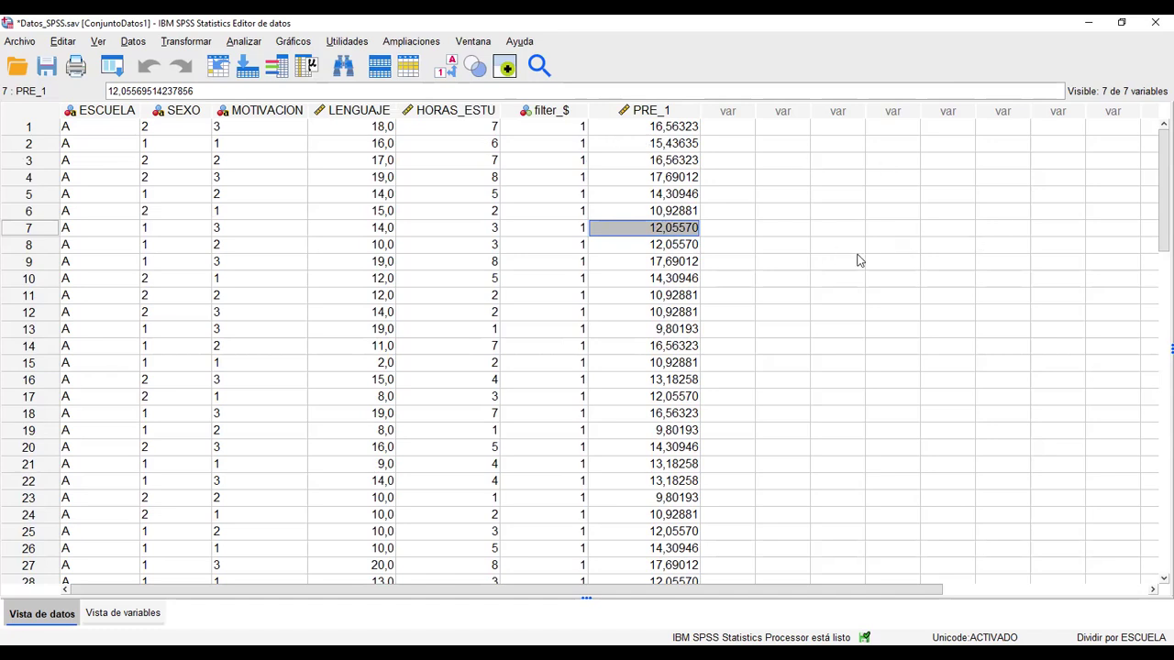
click(794, 217)
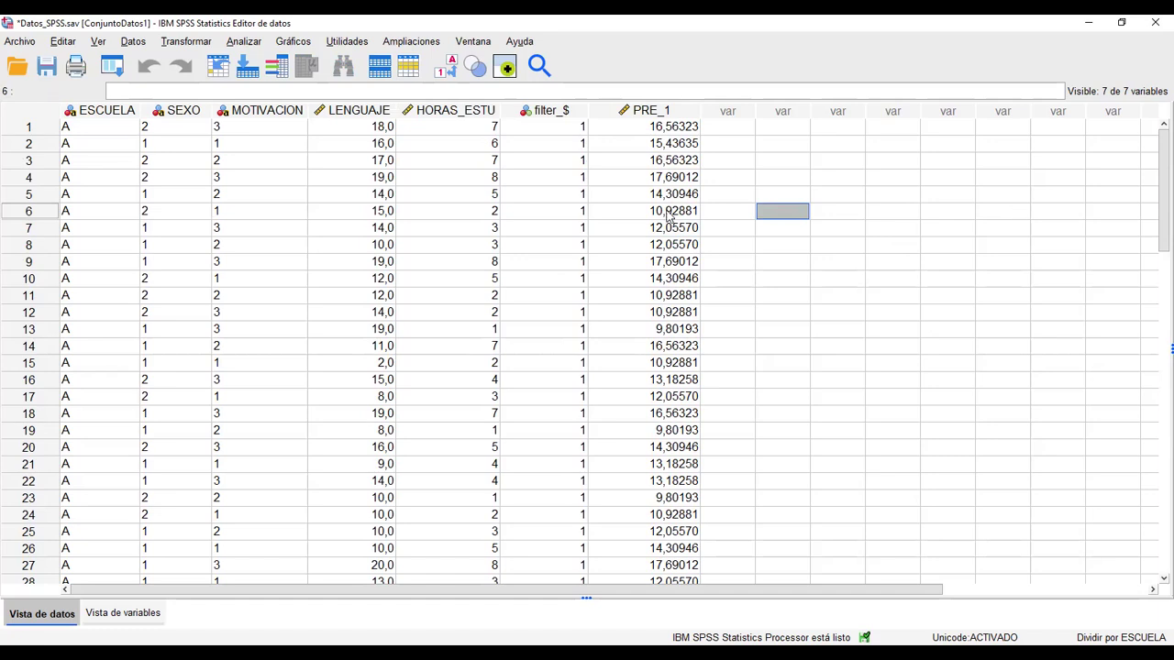
scroll(668, 214, down, 8)
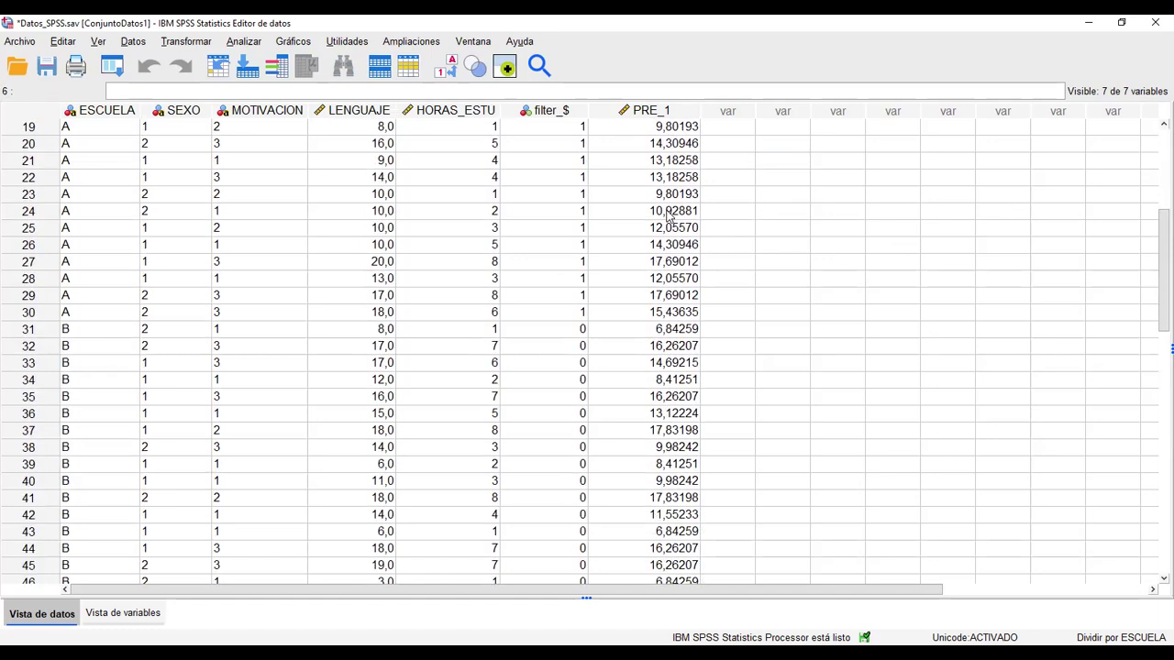
scroll(669, 214, up, 8)
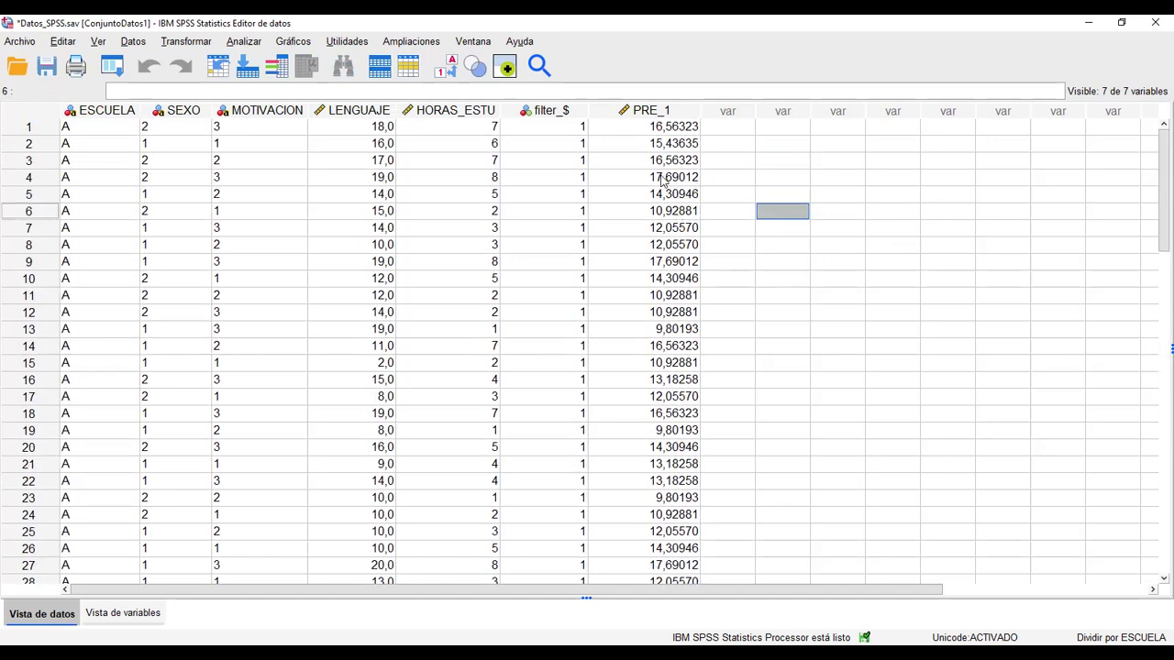
scroll(633, 264, down, 2)
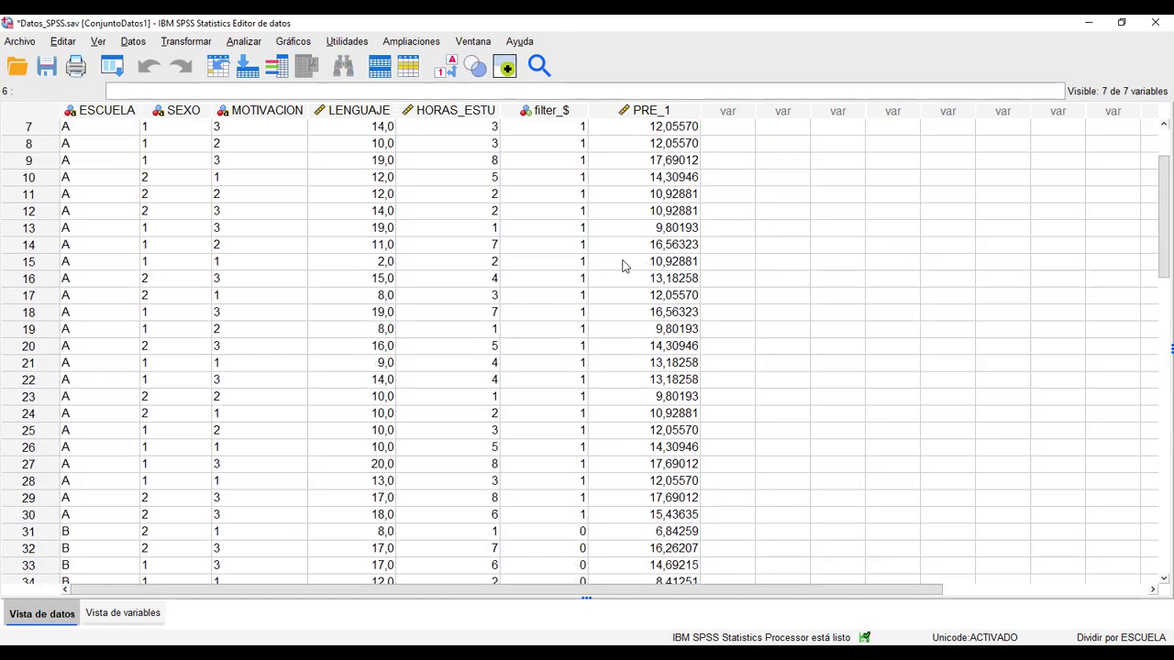
scroll(674, 264, down, 9)
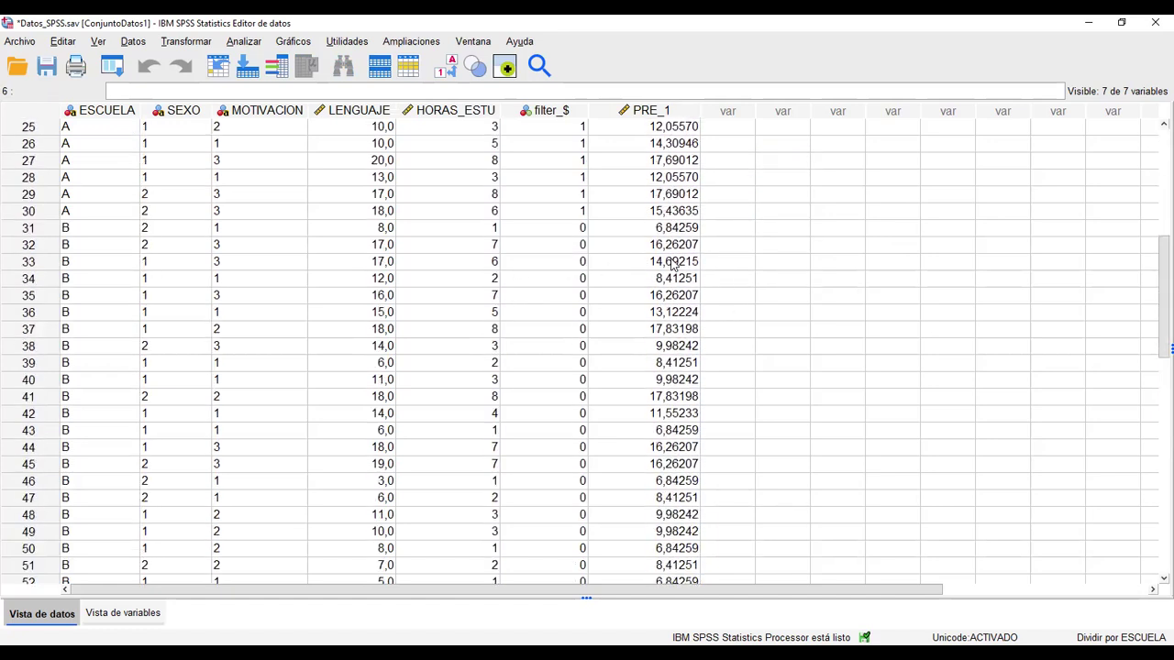
scroll(675, 265, down, 7)
scroll(674, 264, up, 8)
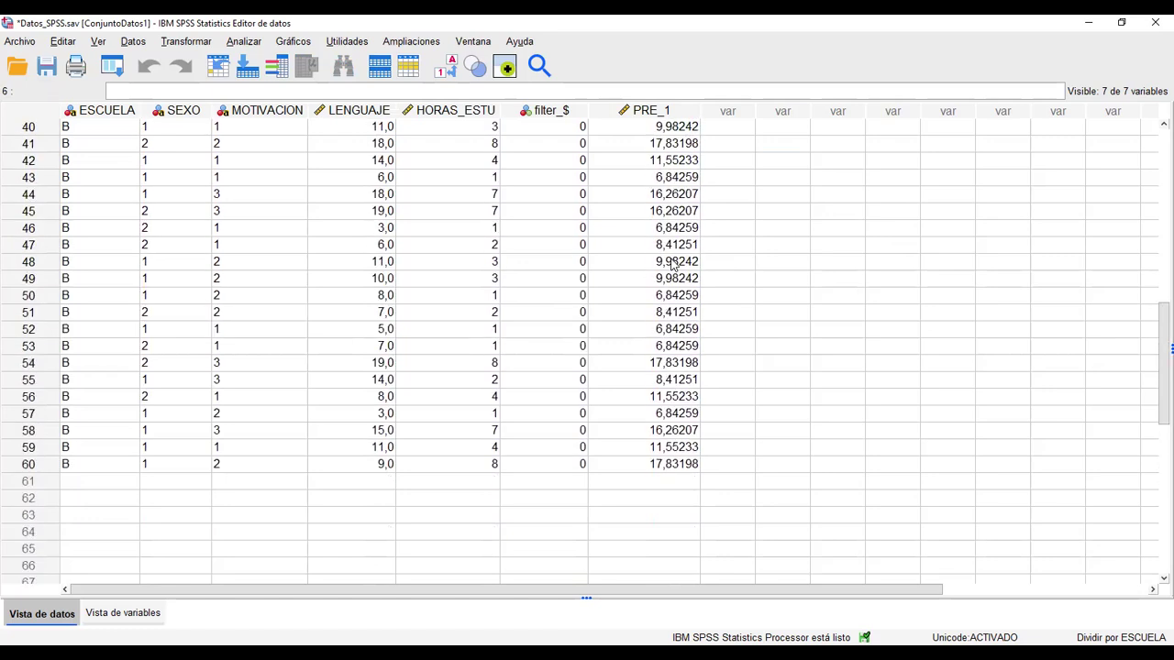
scroll(675, 264, up, 10)
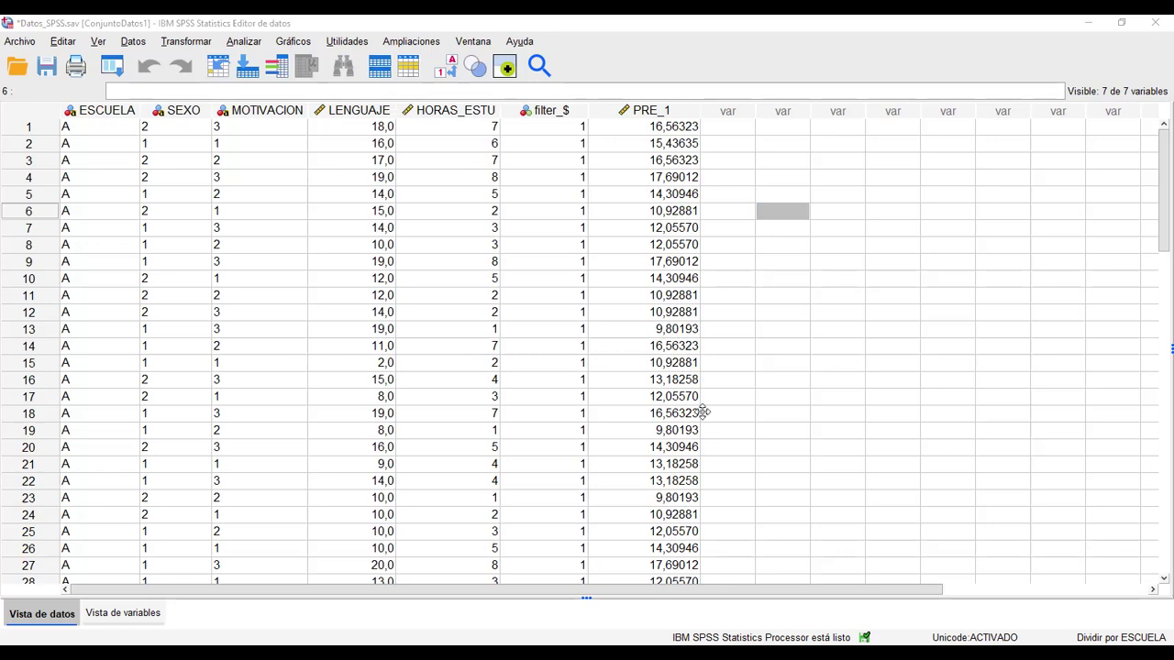
Inspect the PRE_1 predictions in rows 19 to 21 and in the school B rows of the dataset
click(628, 435)
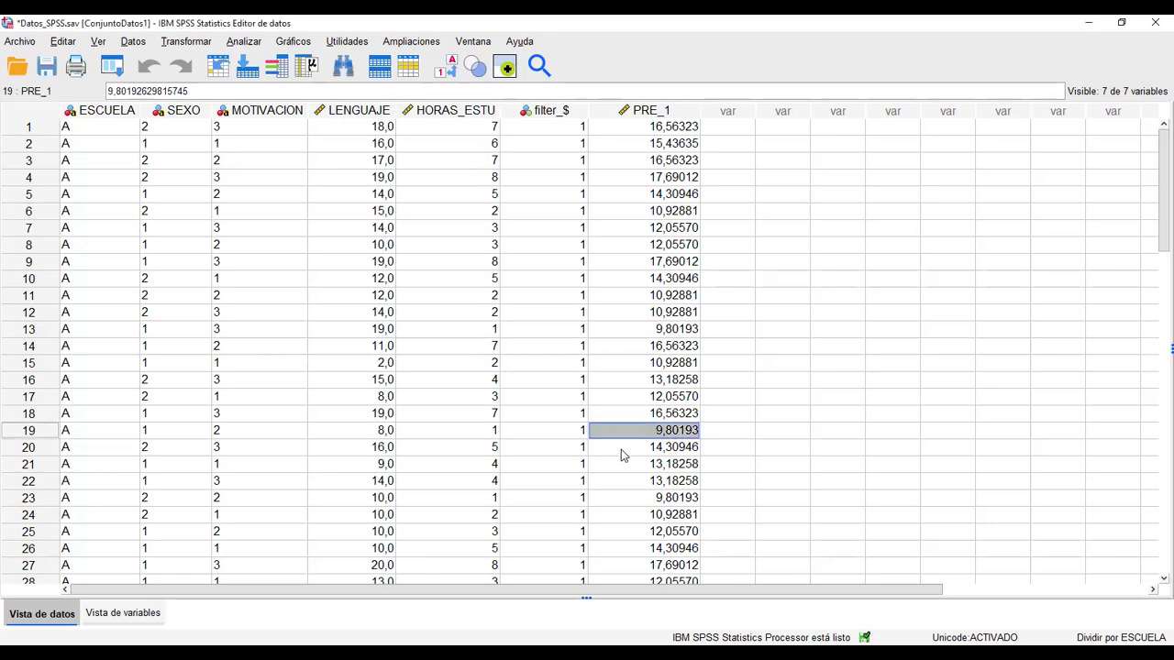
click(621, 449)
click(620, 467)
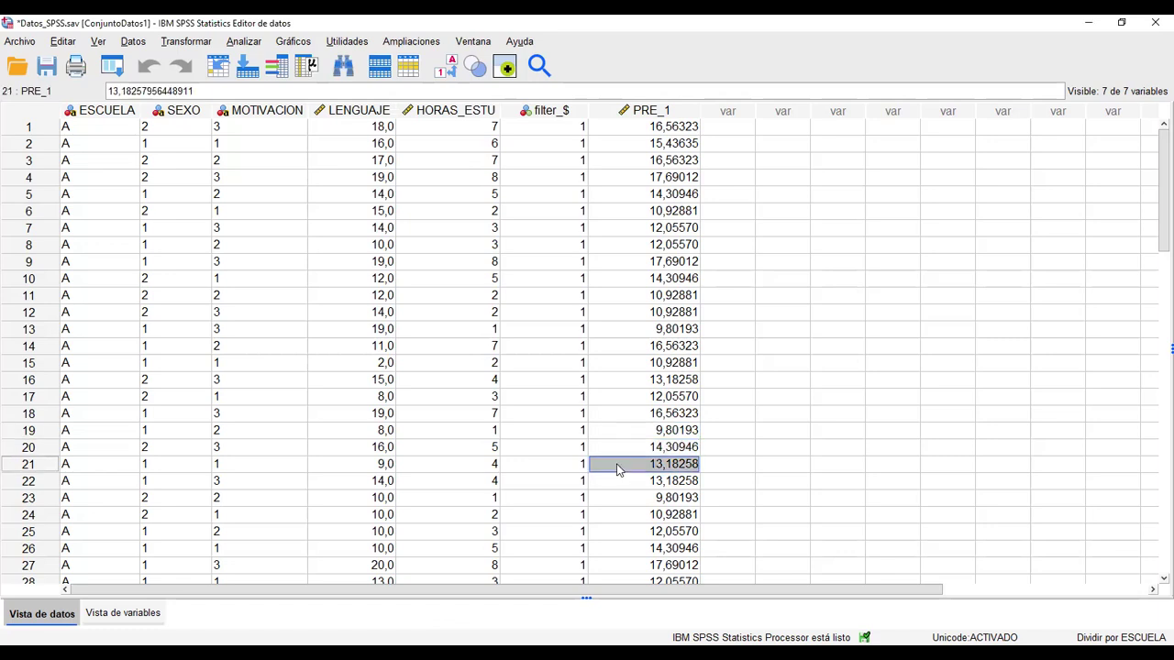
scroll(618, 468, down, 5)
scroll(618, 469, down, 7)
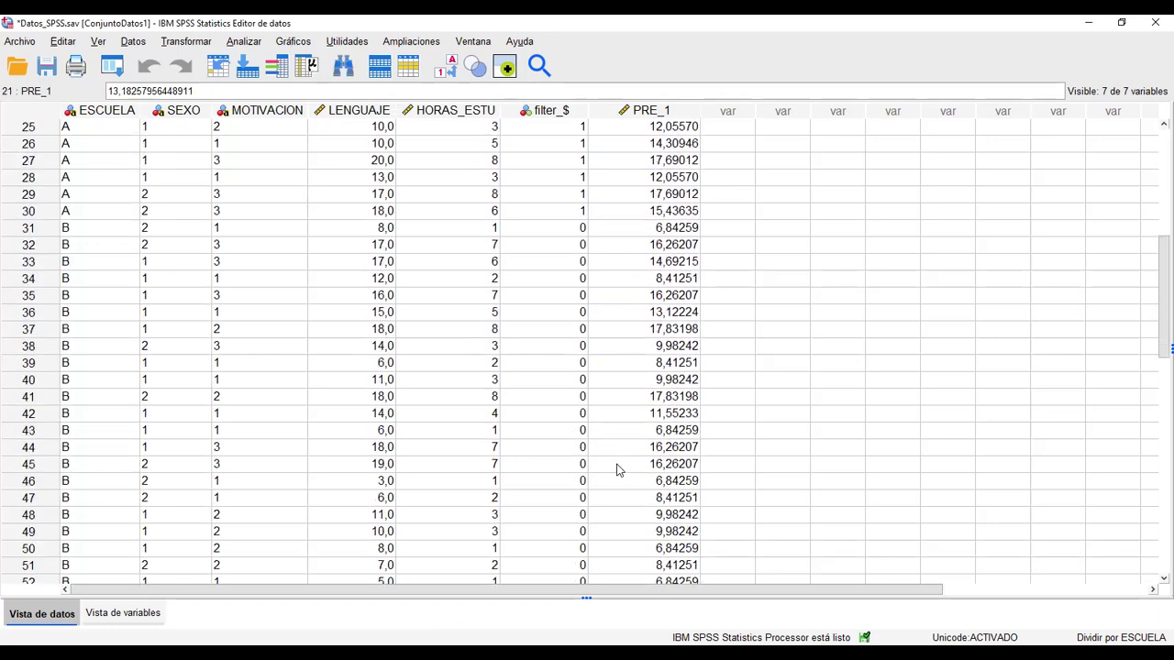
scroll(618, 469, up, 1)
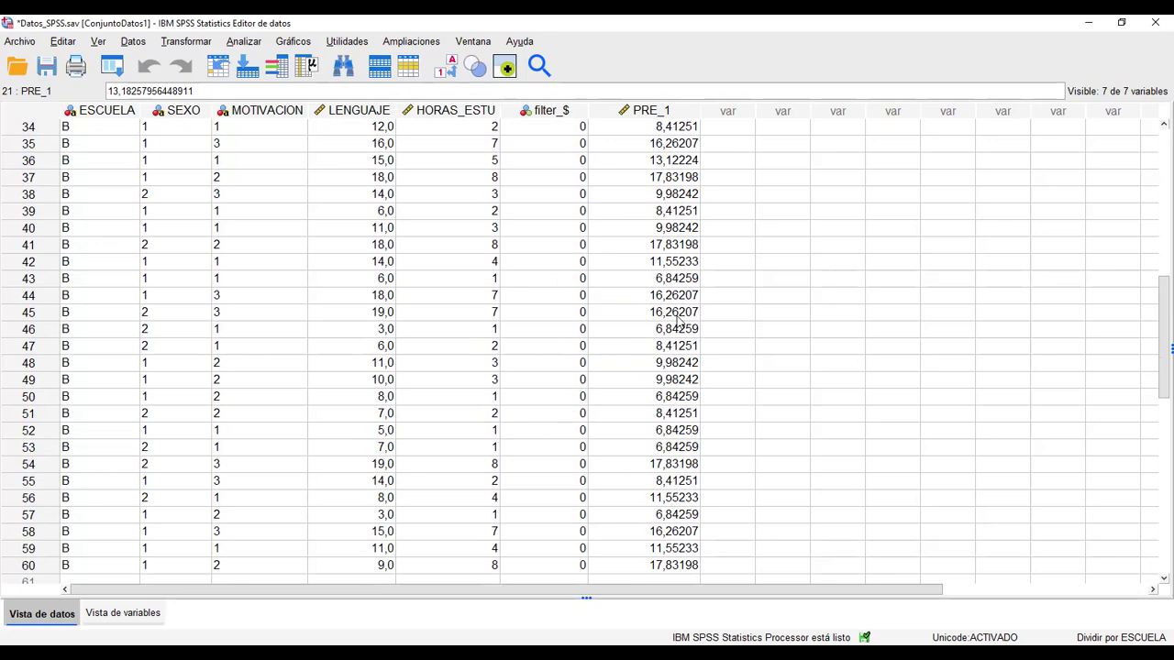
scroll(680, 323, up, 2)
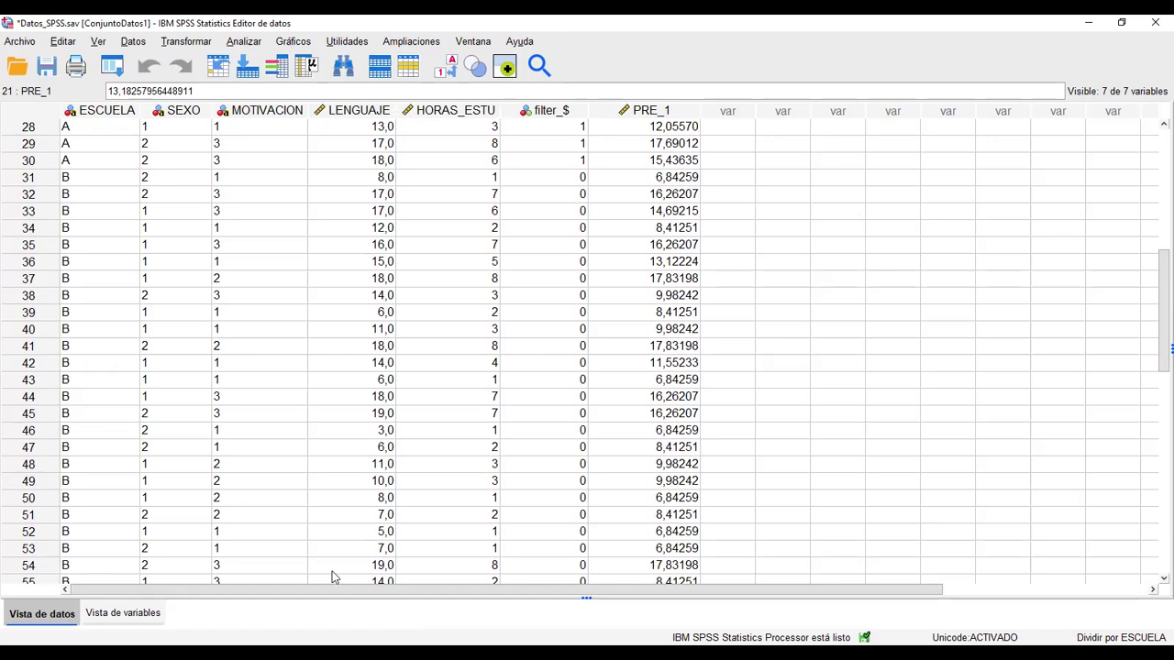
Switch to the output viewer and review the ESCUELA = B model summary, ANOVA, coefficients and residual statistics
key(alt+Tab)
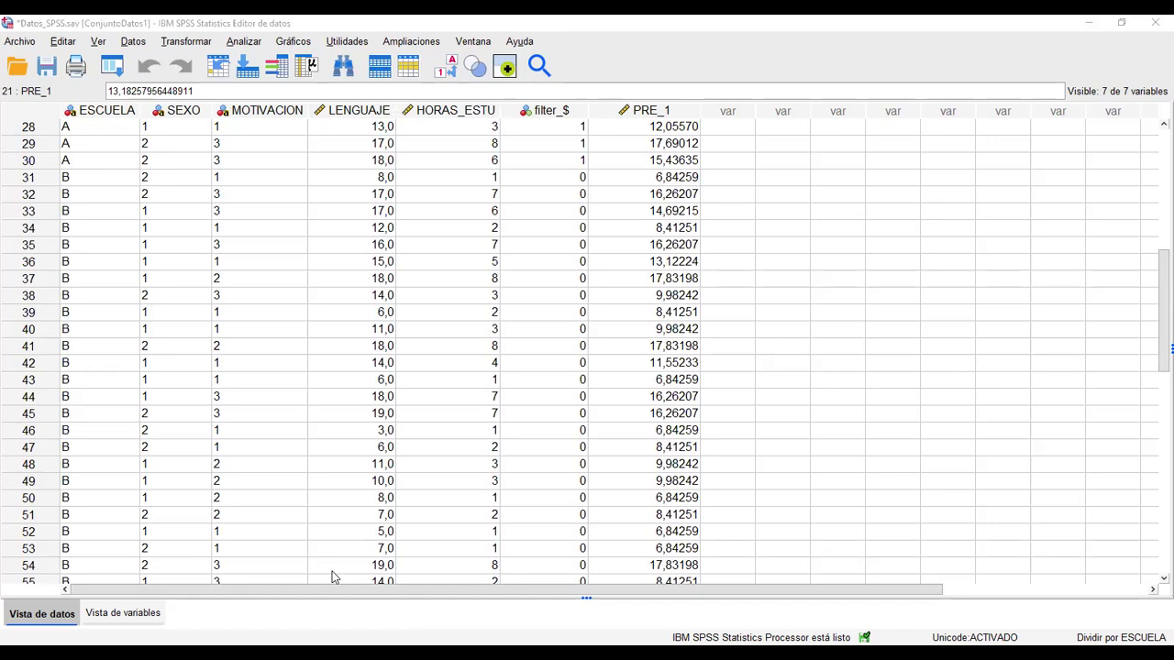
key(alt+Tab)
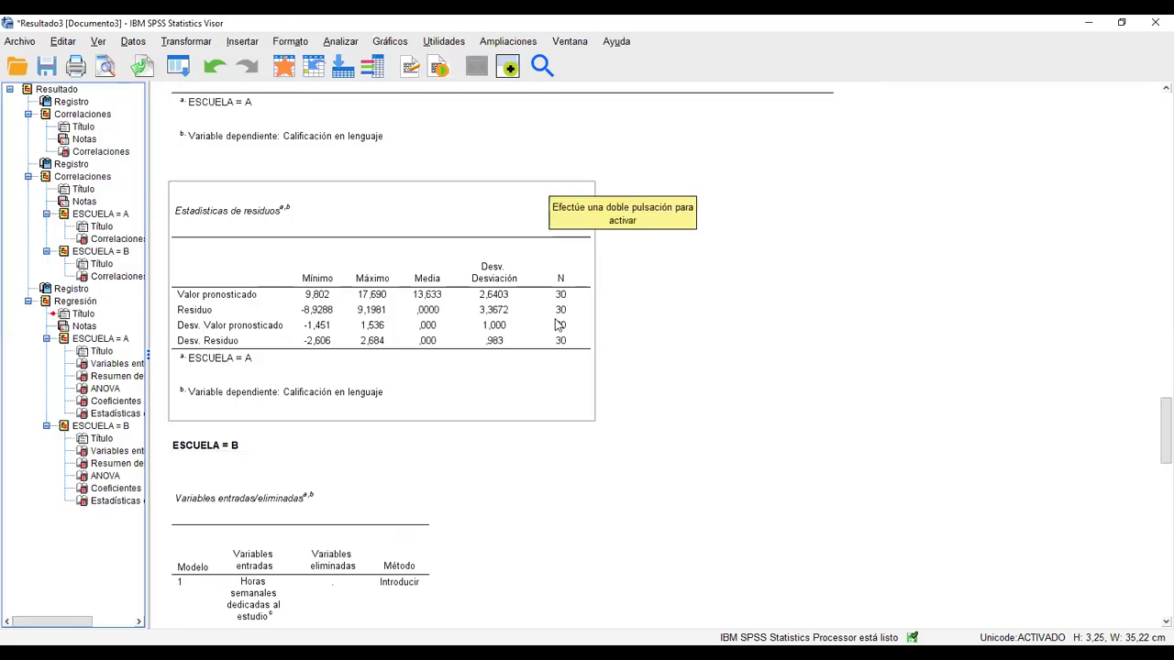
scroll(717, 247, down, 3)
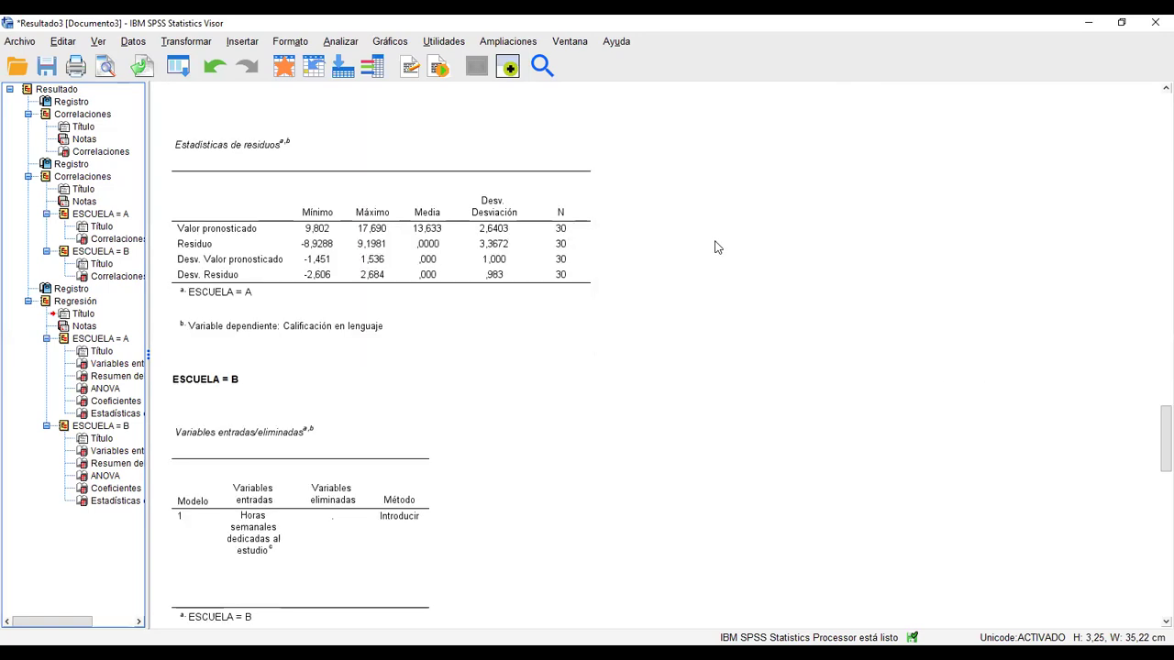
scroll(474, 425, down, 4)
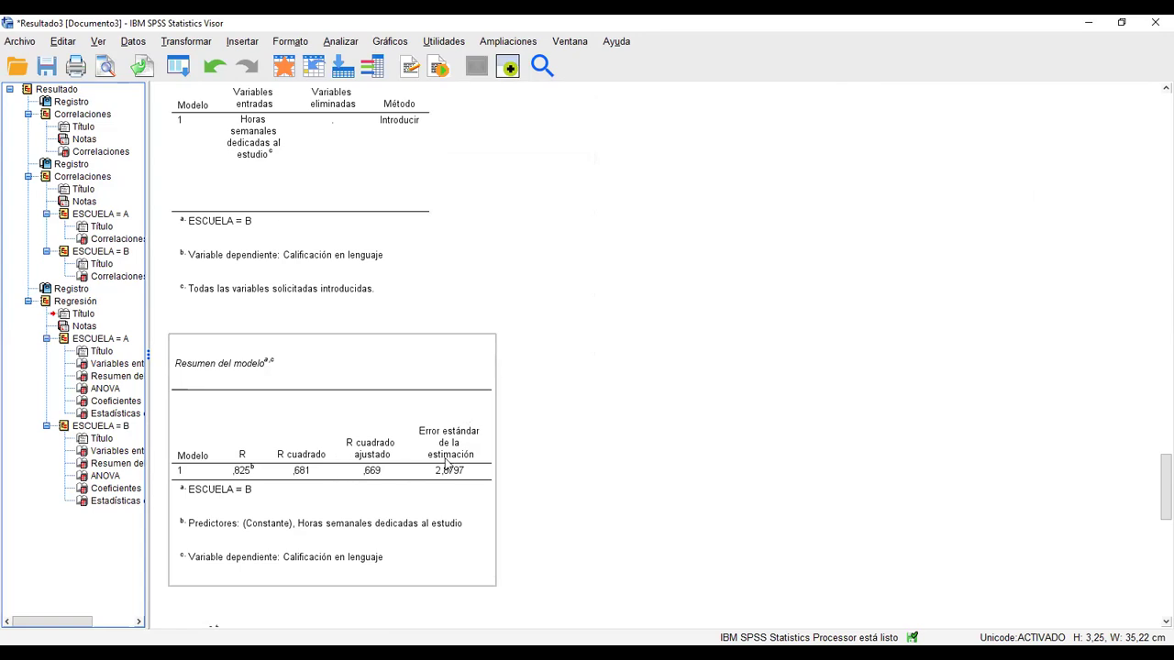
scroll(629, 511, down, 3)
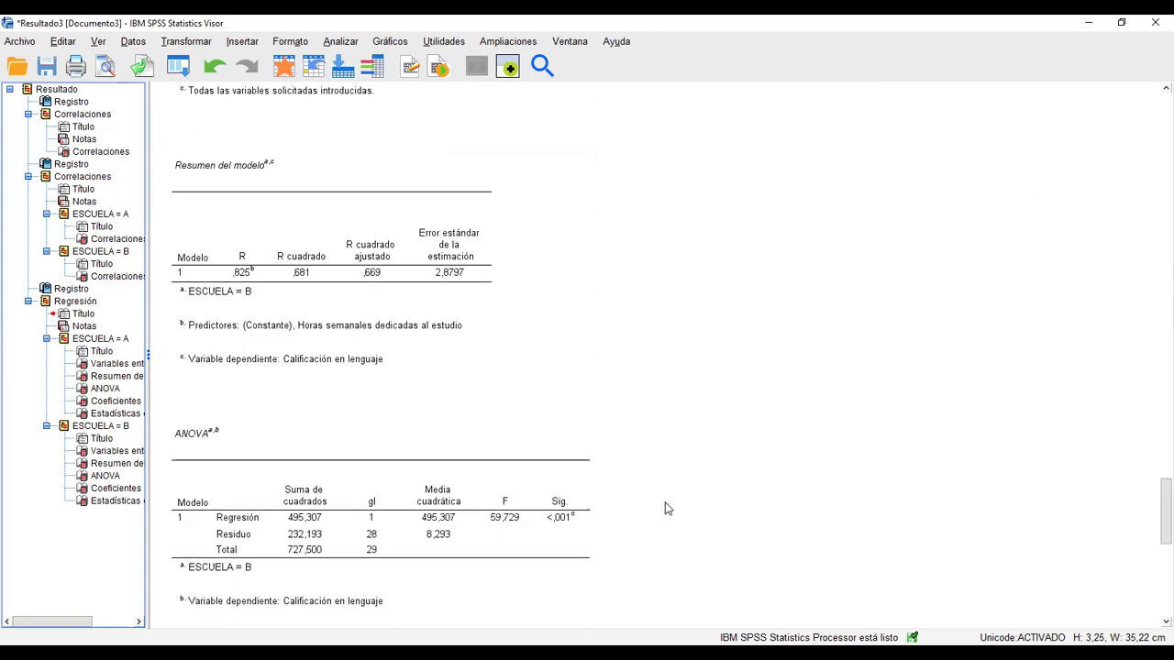
scroll(665, 501, down, 5)
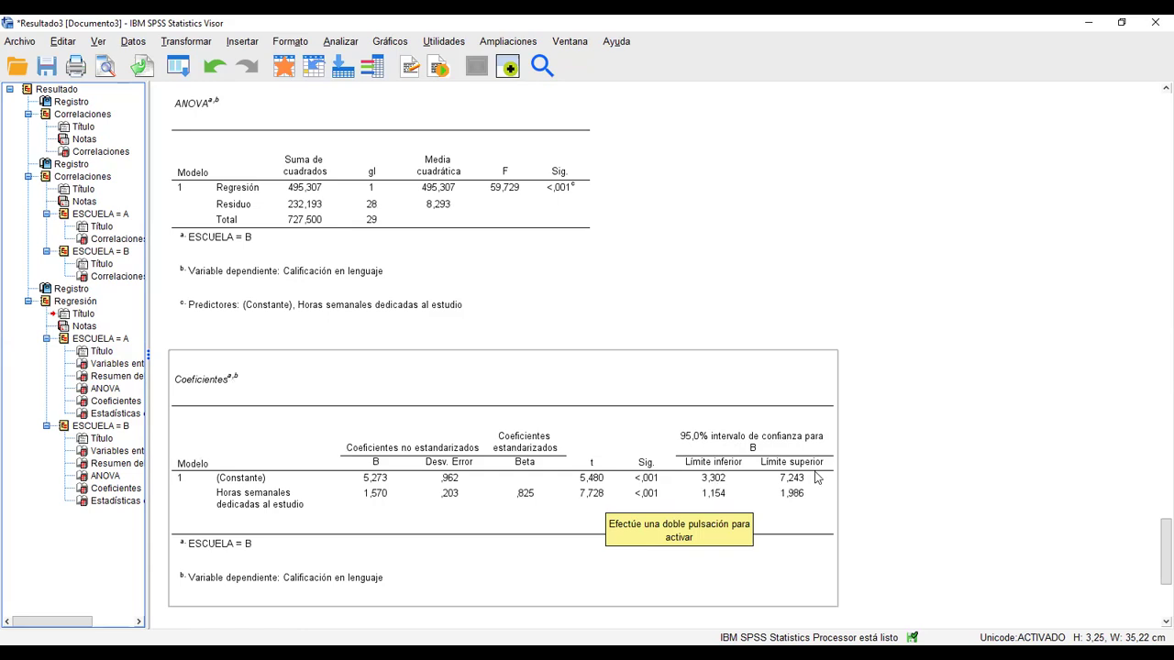
scroll(749, 474, down, 3)
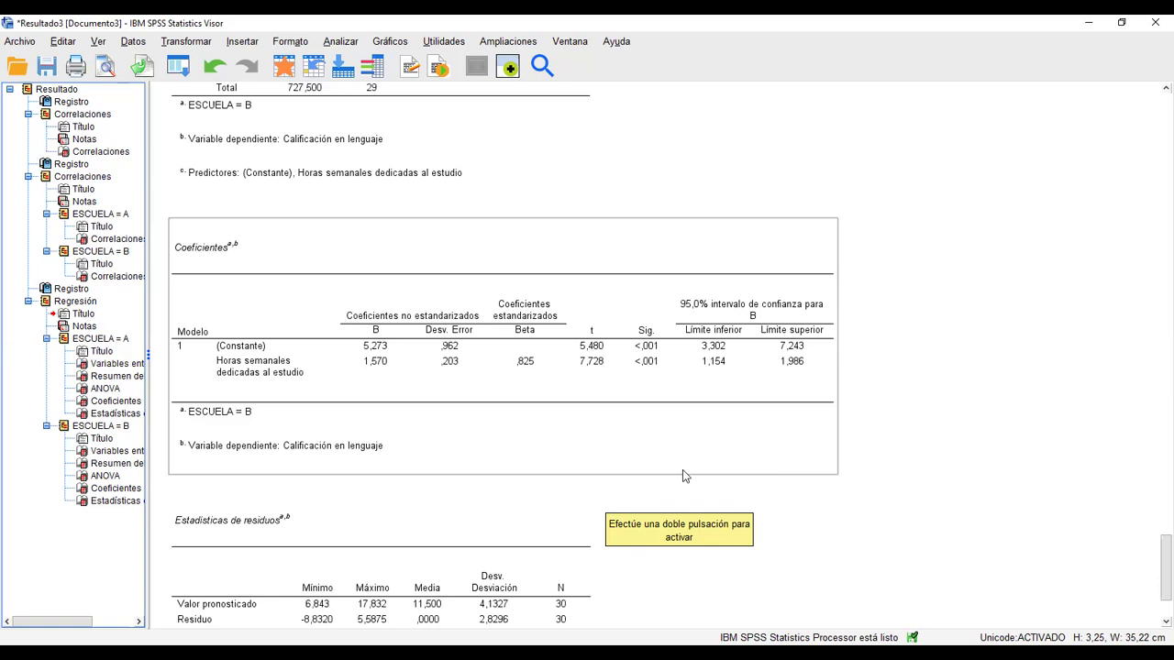
scroll(682, 470, down, 2)
scroll(871, 443, down, 2)
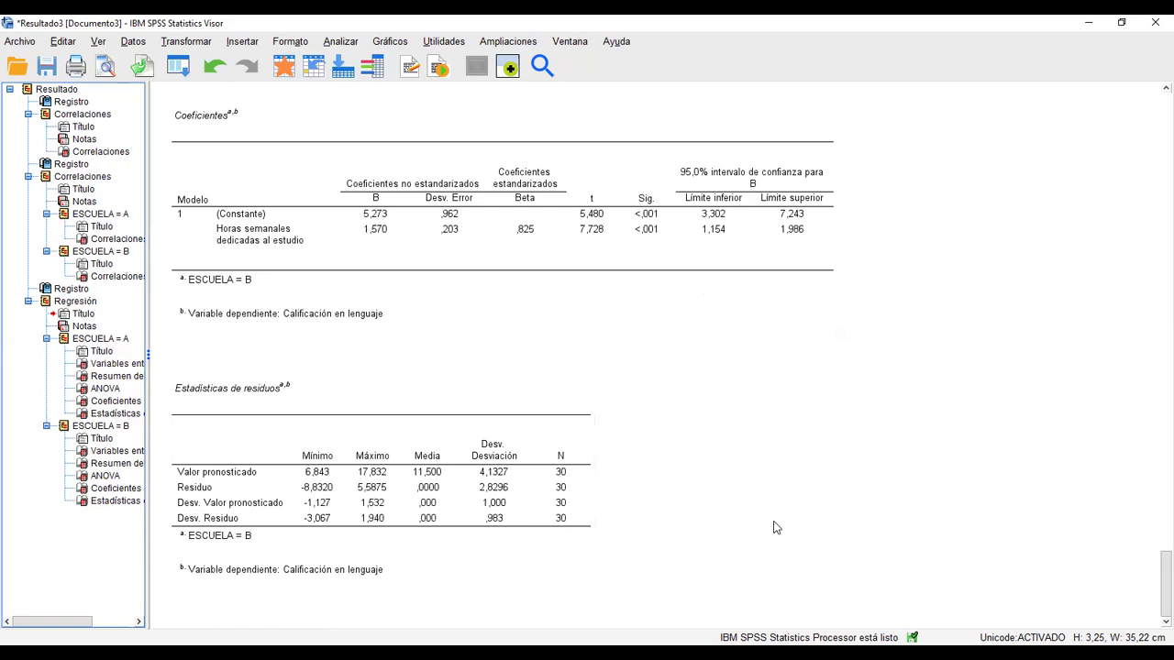
scroll(747, 506, up, 2)
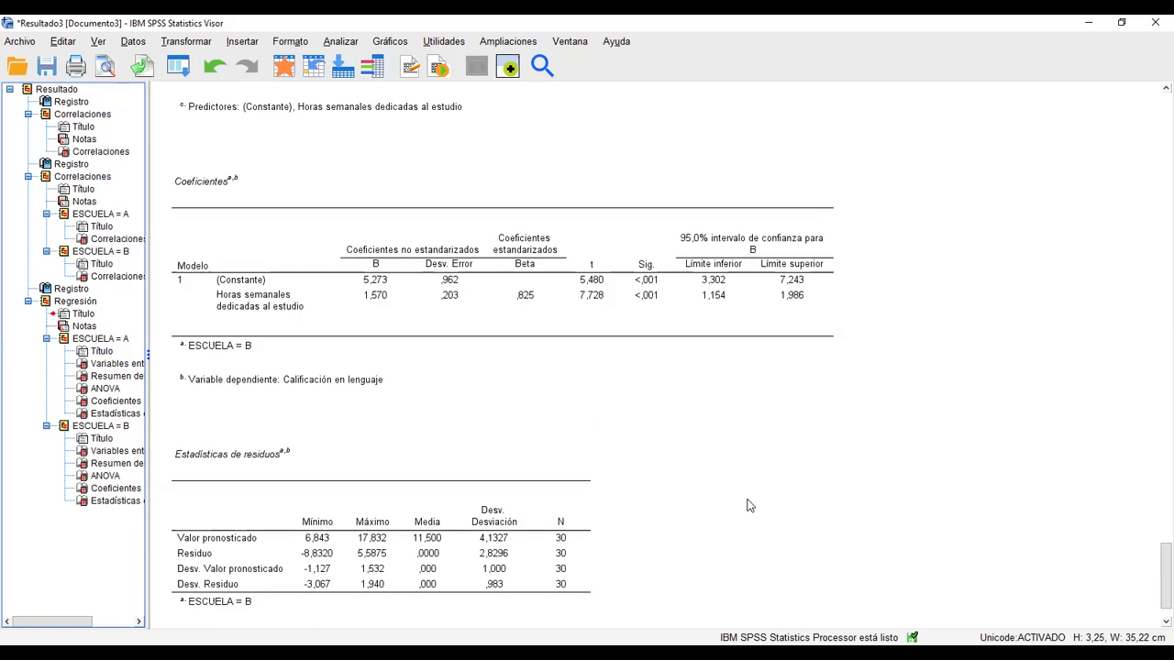